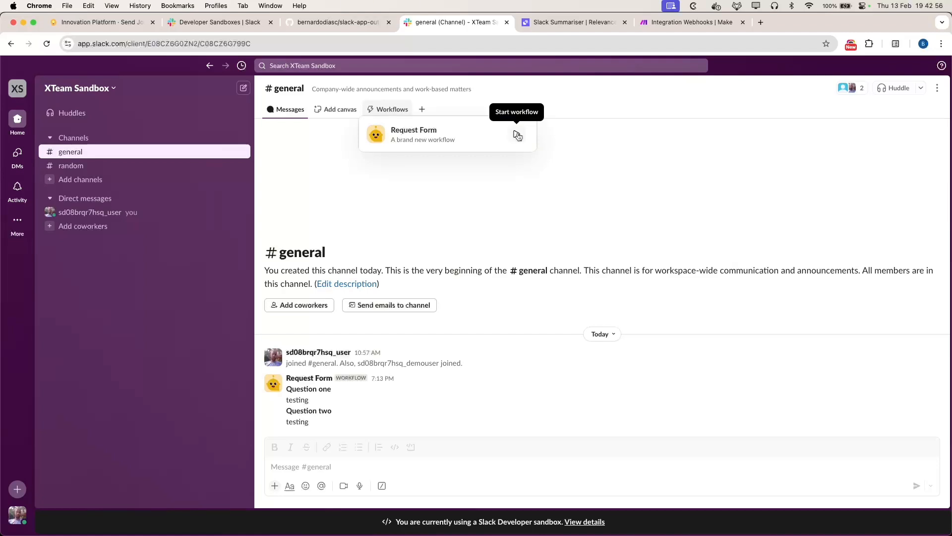
Step: Try the Request Form workflow without submitting, then open it for editing from Automations > Workflows
click(517, 135)
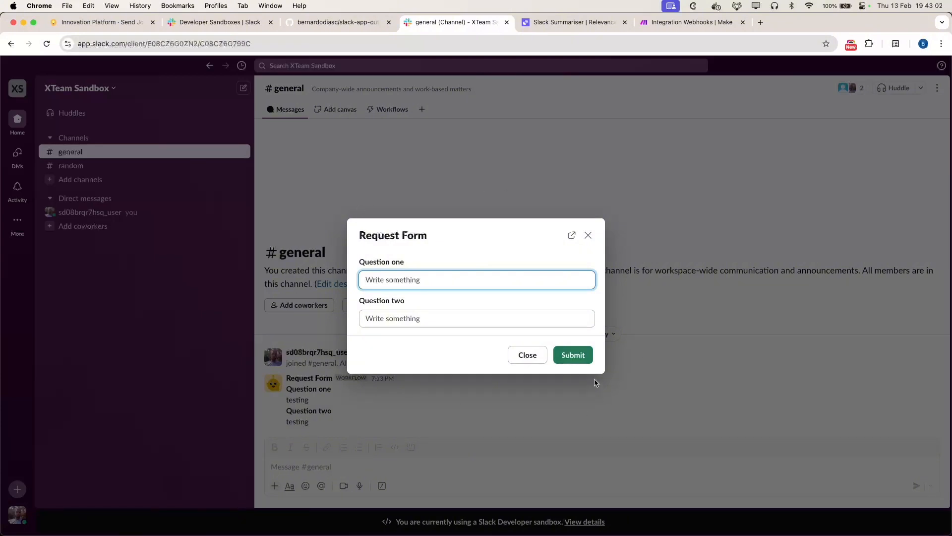
click(589, 235)
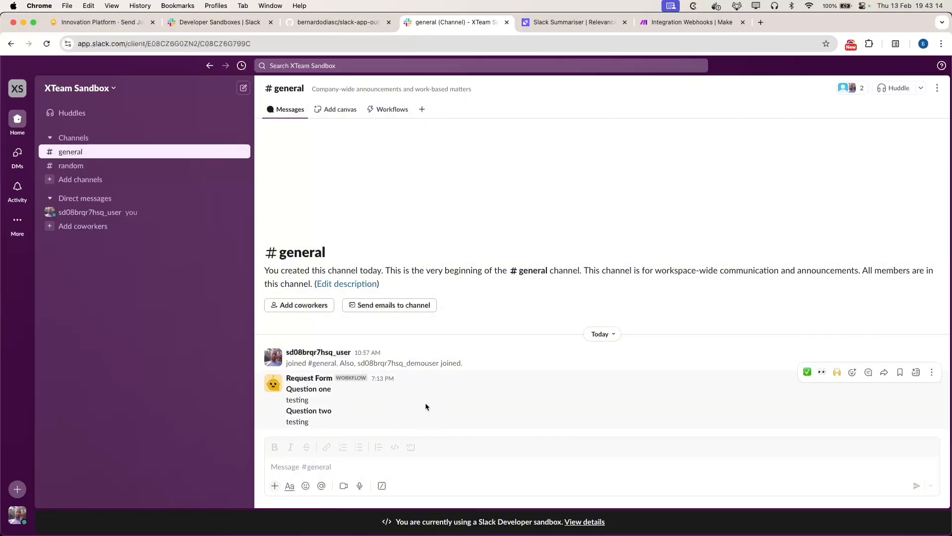
mouse_move(18, 221)
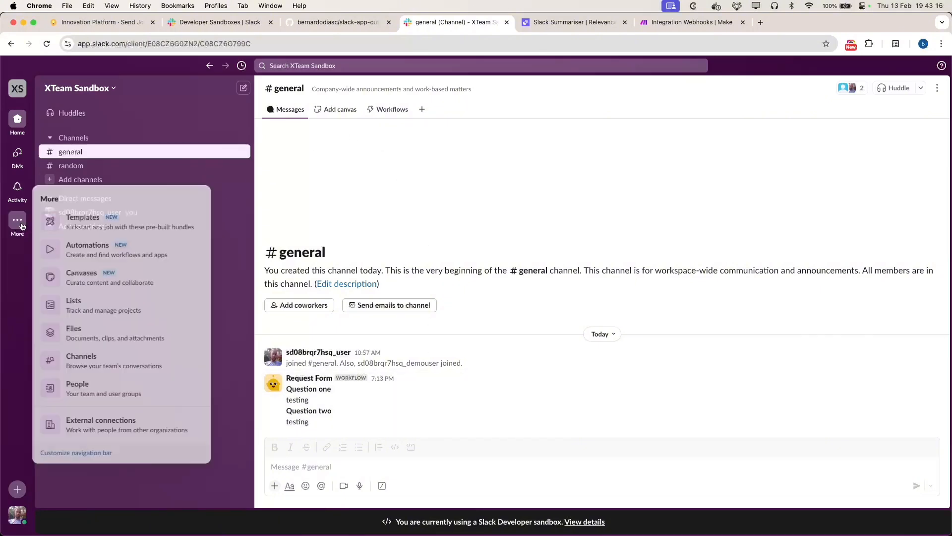
click(139, 251)
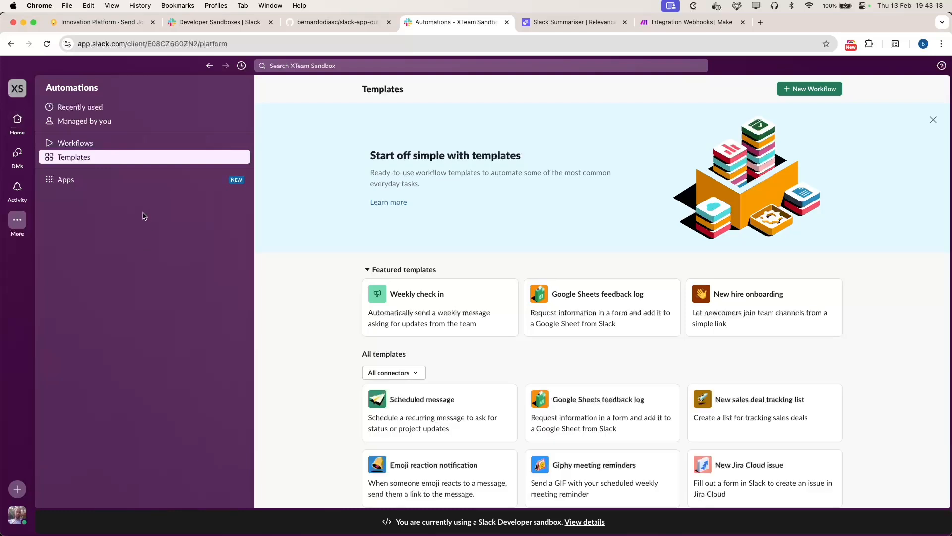
click(101, 144)
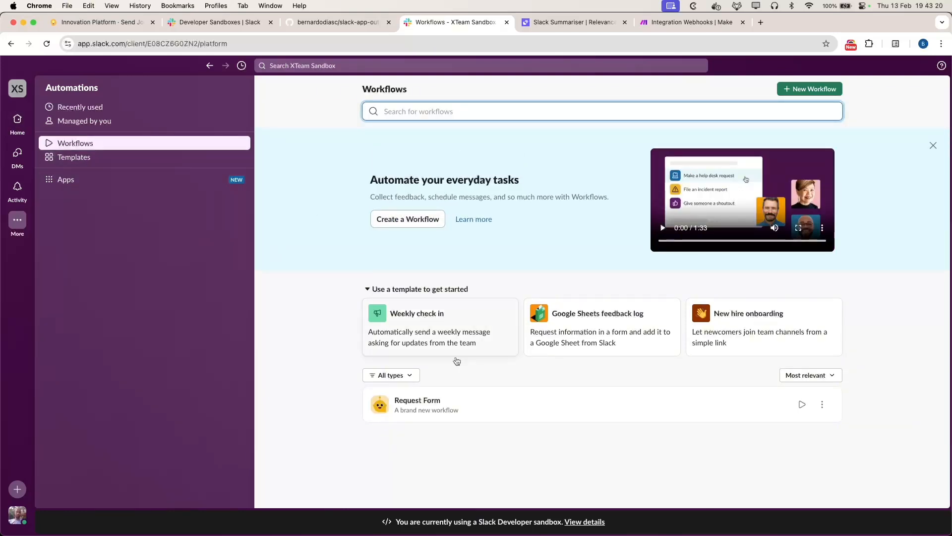
click(824, 405)
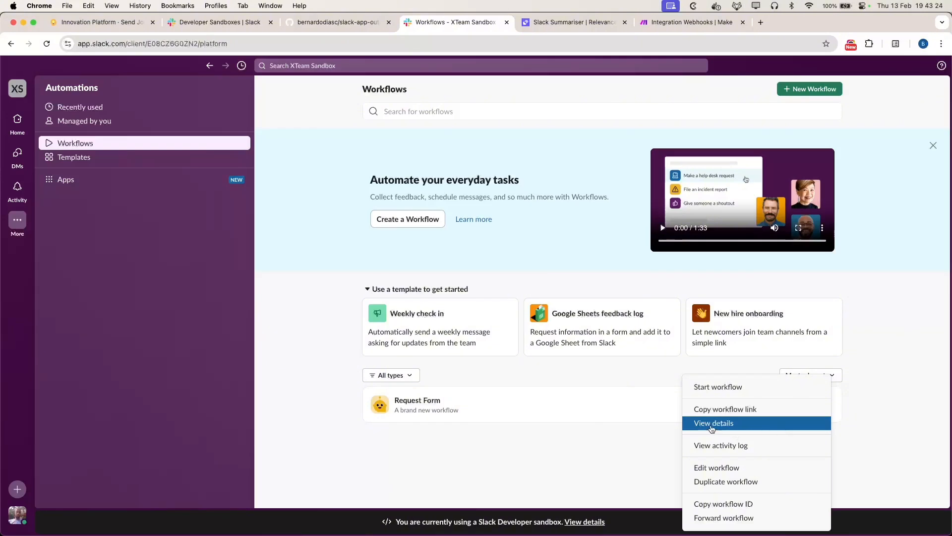
click(768, 425)
click(799, 179)
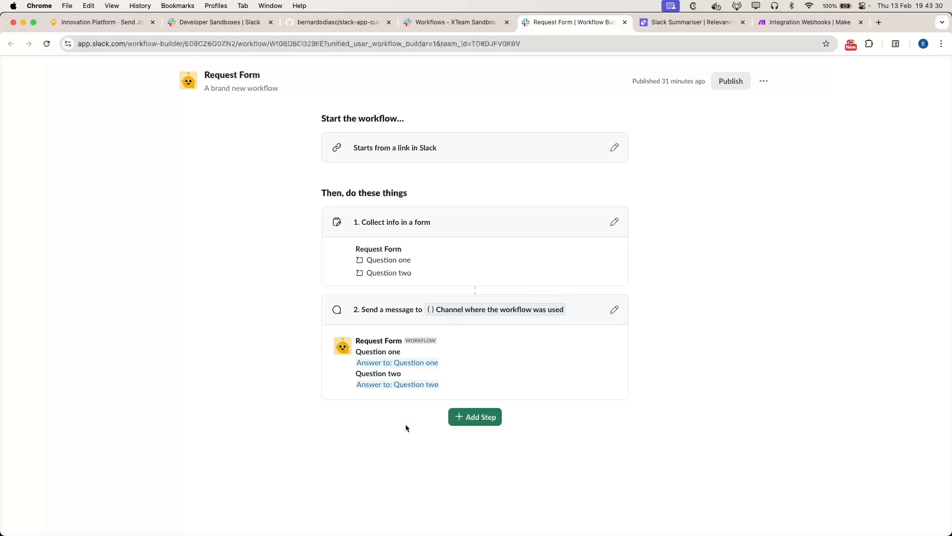
click(472, 420)
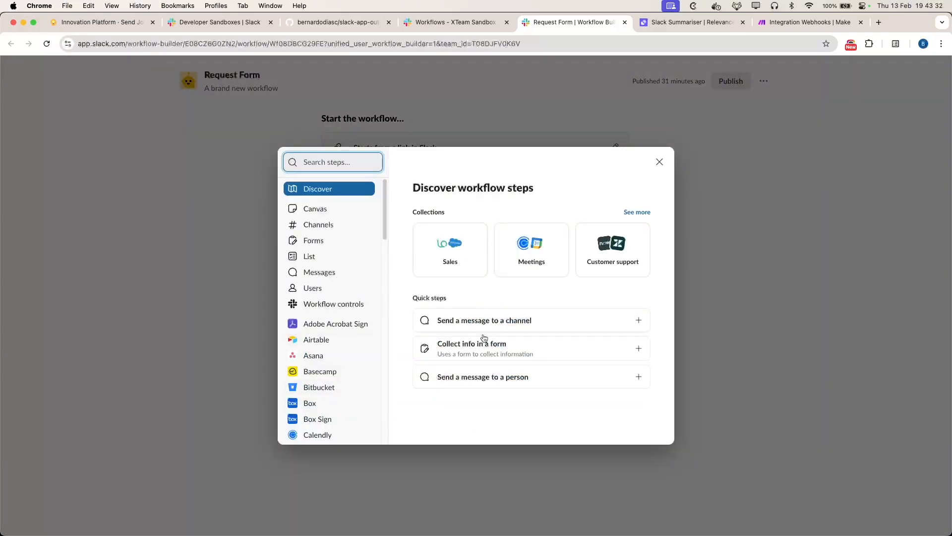
scroll(310, 298, down, 5)
scroll(322, 342, down, 10)
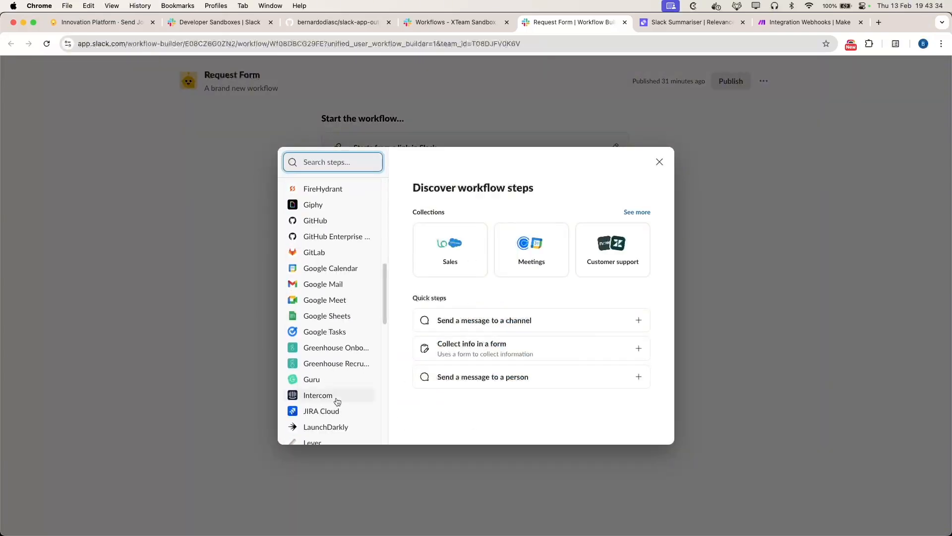
scroll(320, 378, down, 2)
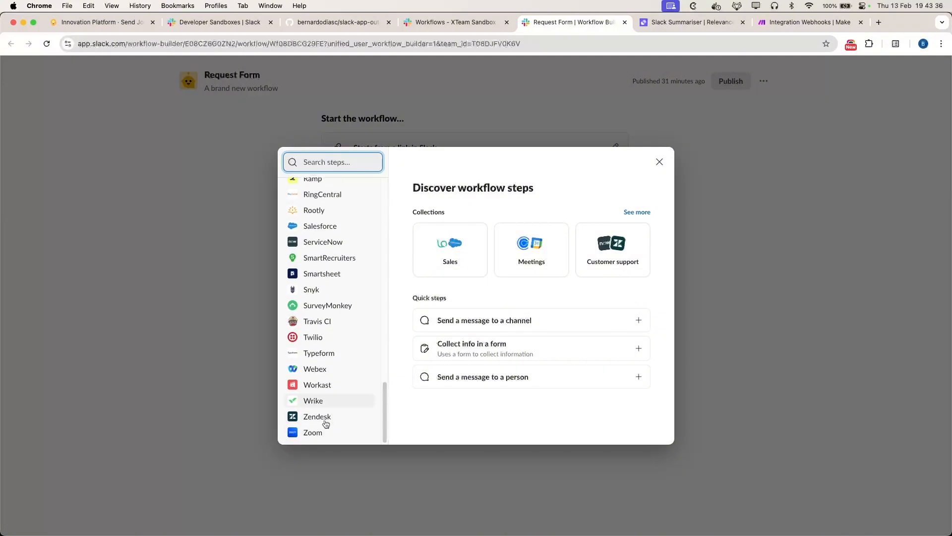
scroll(322, 283, up, 15)
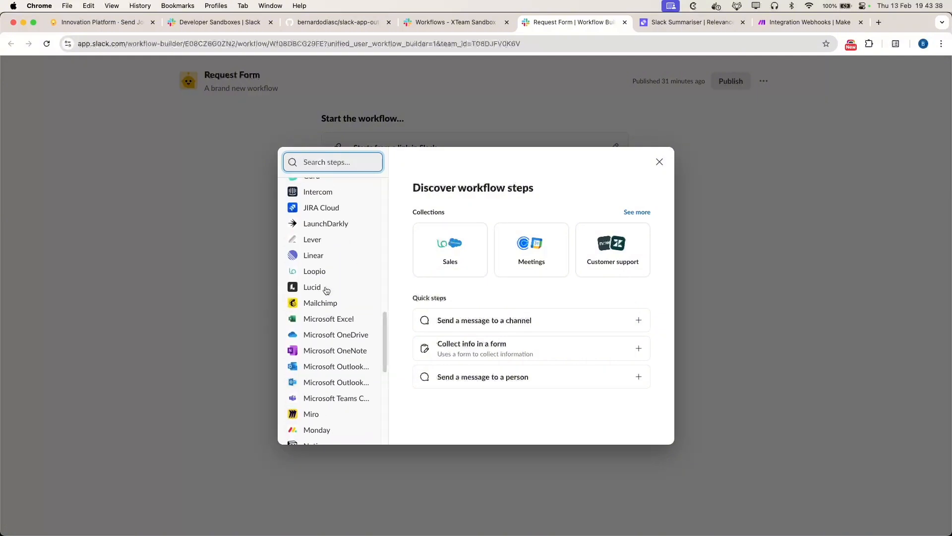
scroll(316, 262, up, 3)
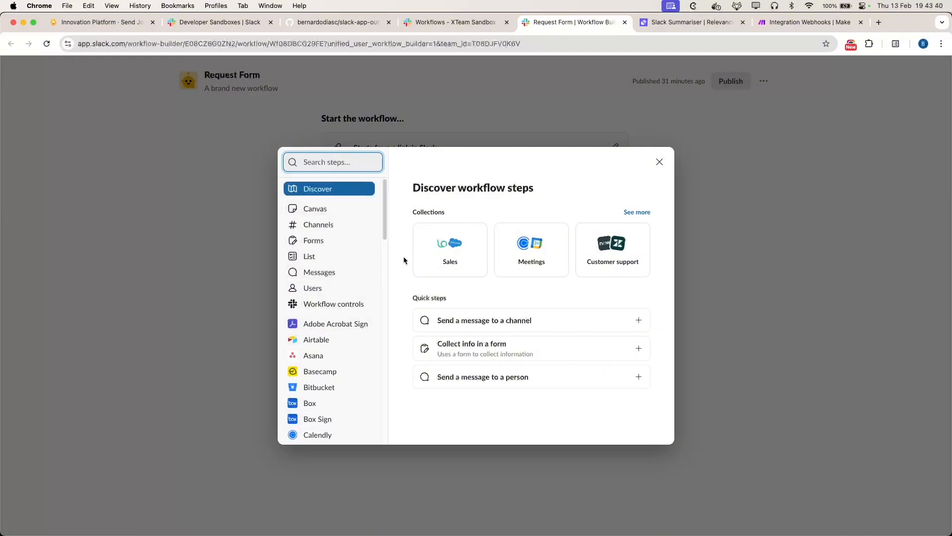
click(781, 261)
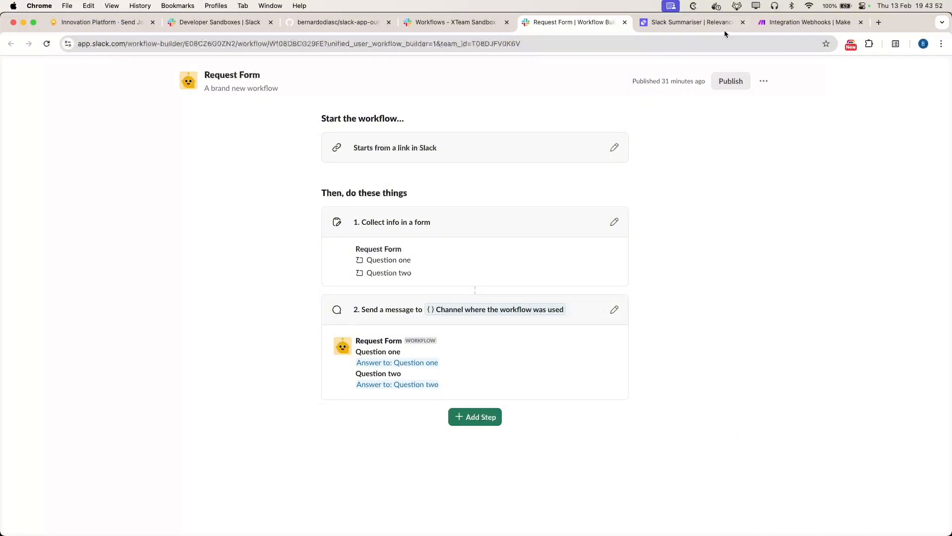
click(801, 22)
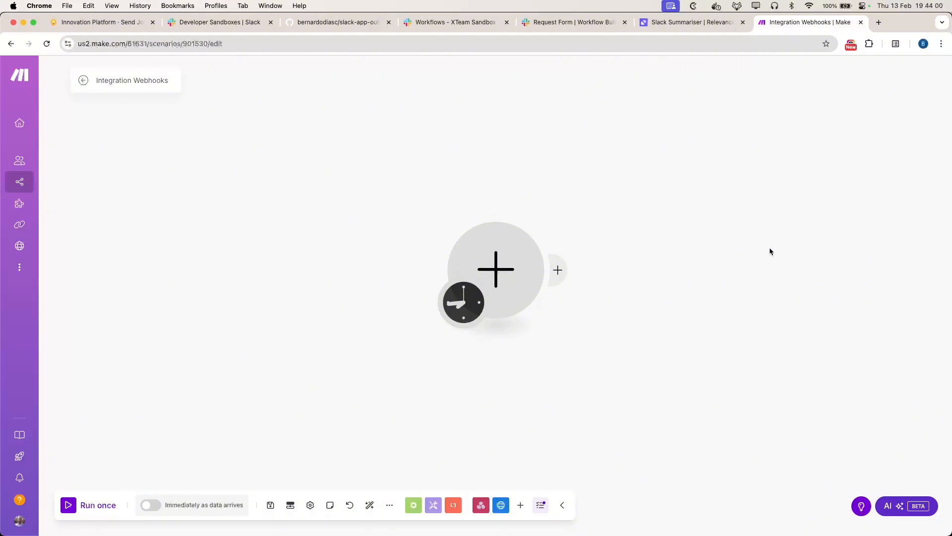
click(661, 25)
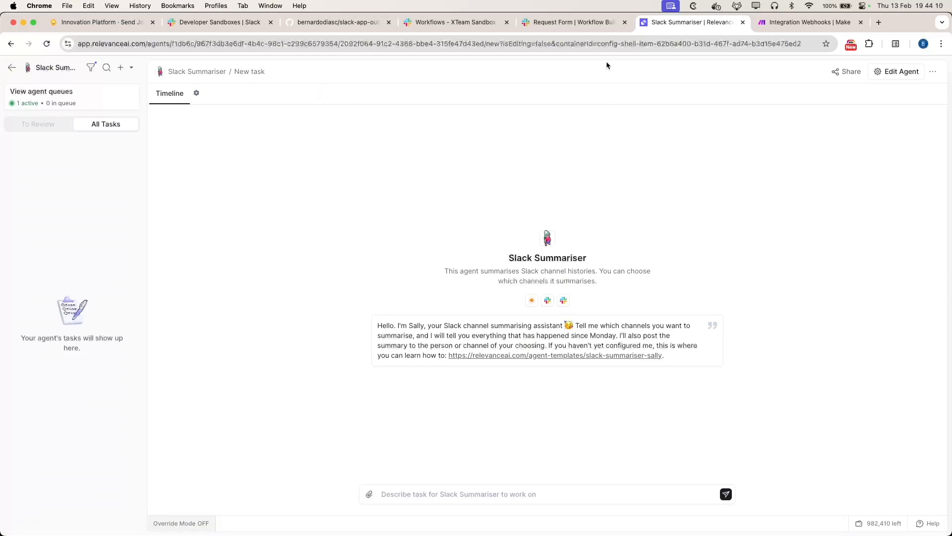
click(552, 23)
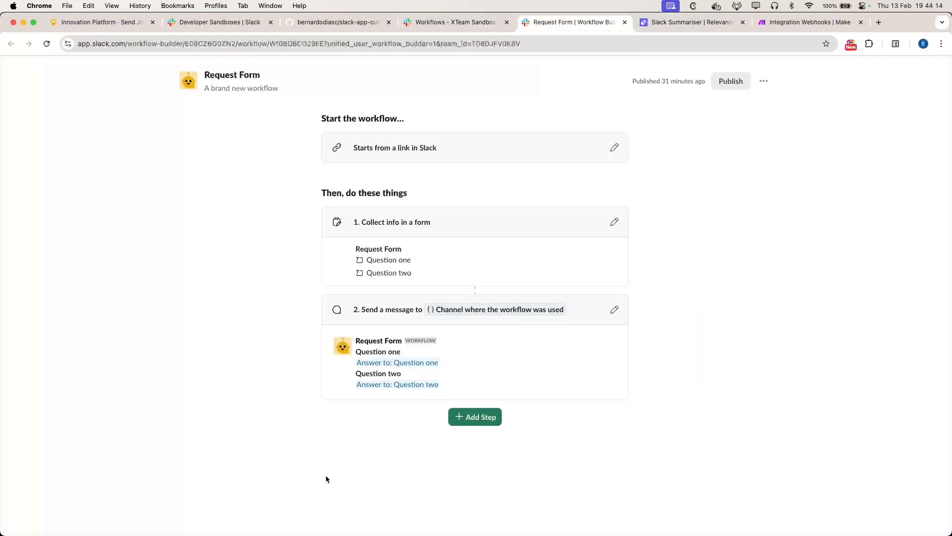
click(486, 417)
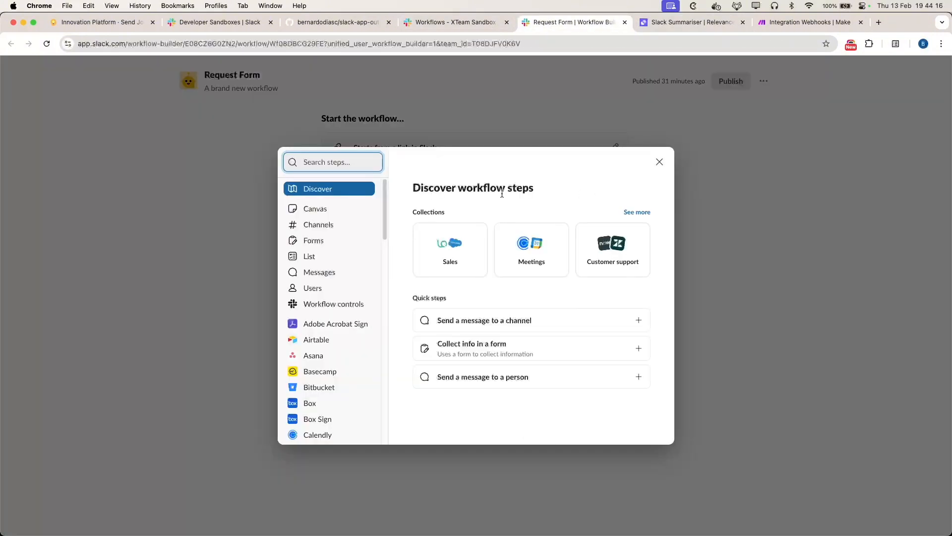
click(301, 168)
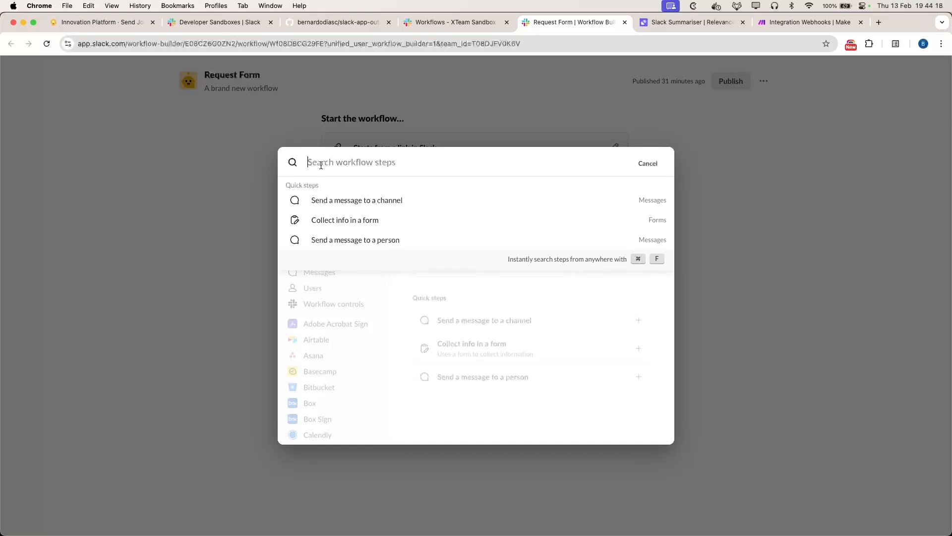
text(webhook)
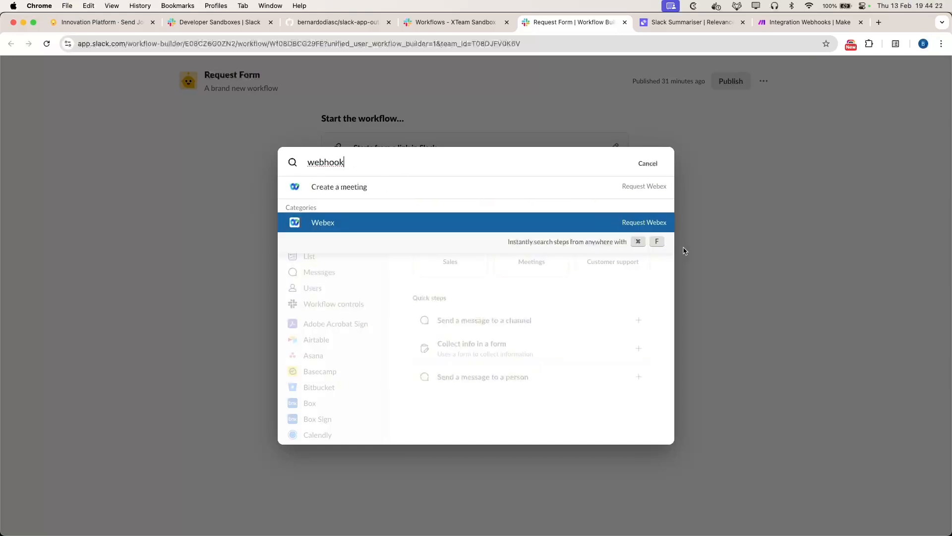
click(741, 256)
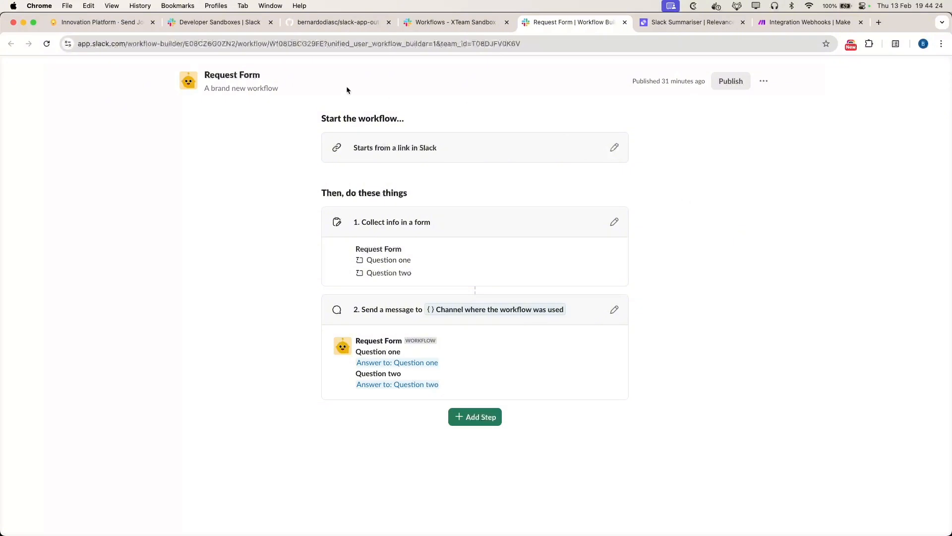
Step: Review the slack-app-outgoing-webhook README's allowed domains, ending back at the top of the repository
click(336, 22)
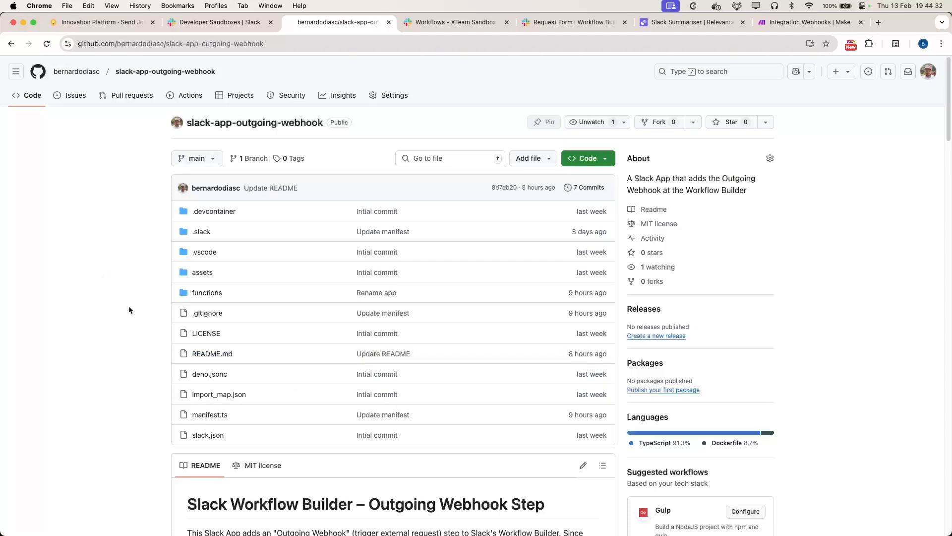
scroll(125, 385, down, 7)
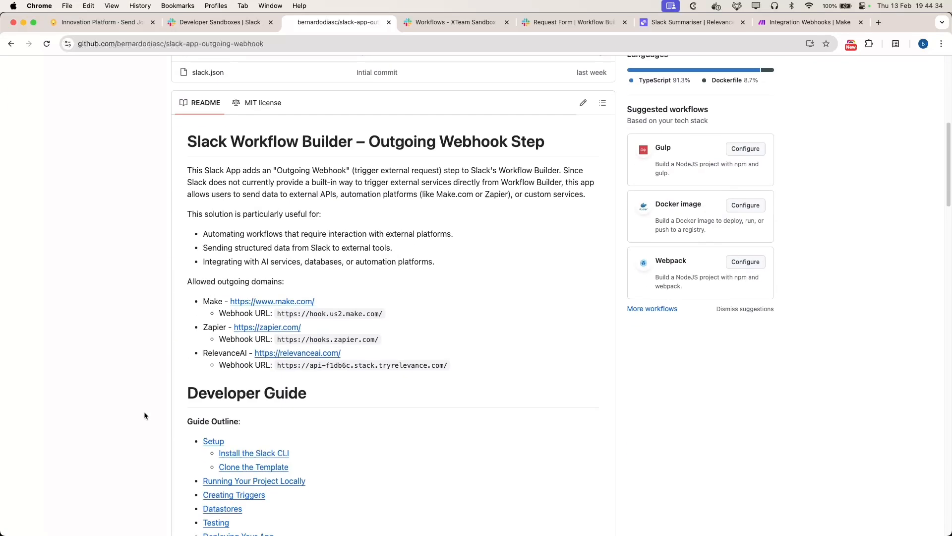
scroll(453, 387, up, 2)
drag(450, 369, 176, 301)
click(204, 366)
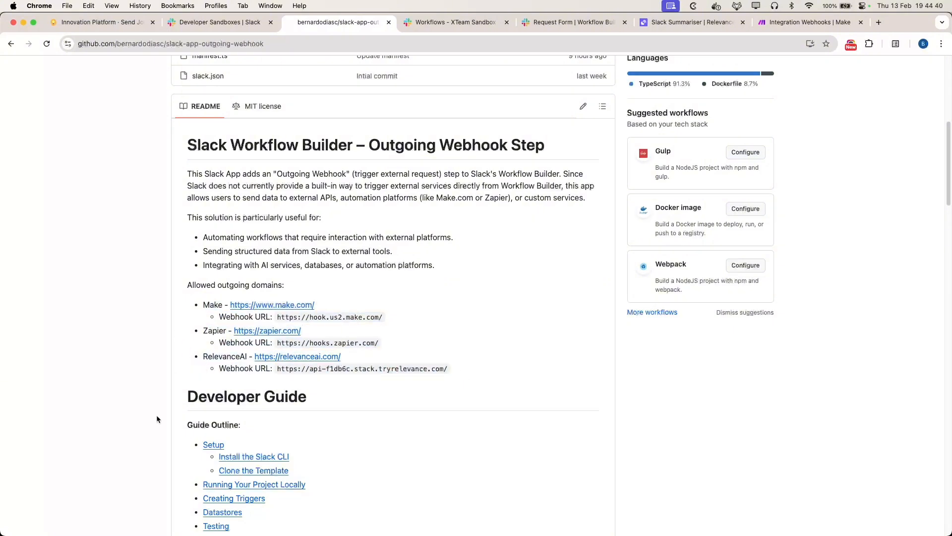
scroll(149, 412, down, 3)
scroll(437, 230, up, 4)
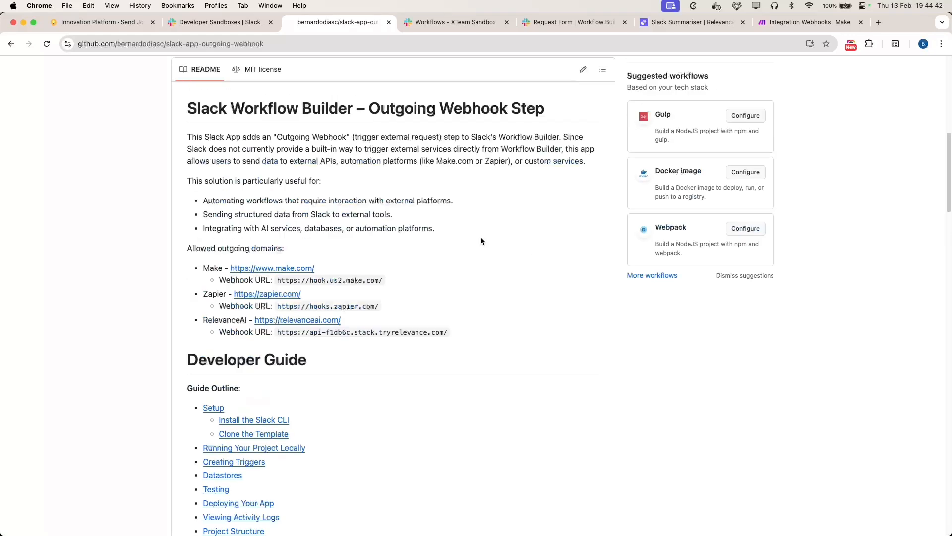
scroll(445, 294, up, 1)
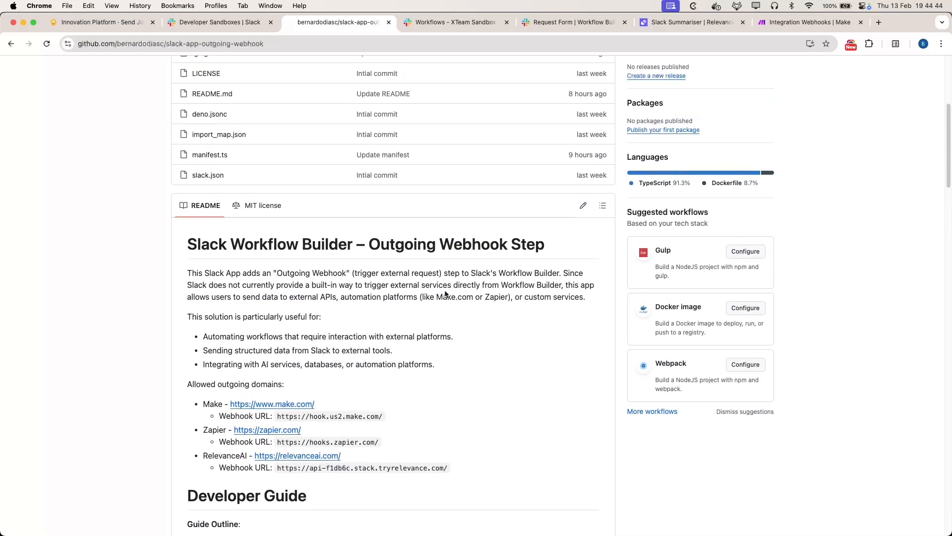
scroll(445, 294, up, 4)
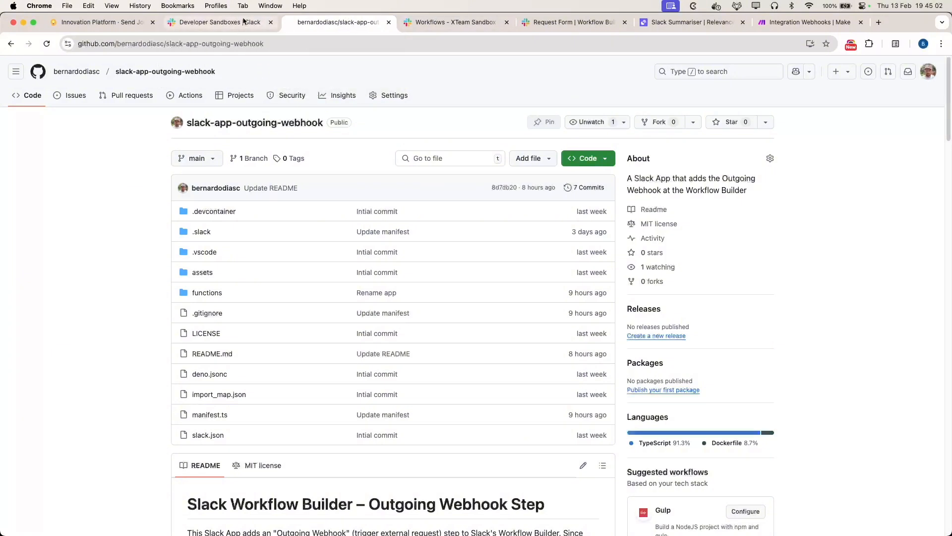
Step: Check the sandbox domain on Developer Sandboxes, then return to the XTeam Sandbox Workflows page
click(223, 24)
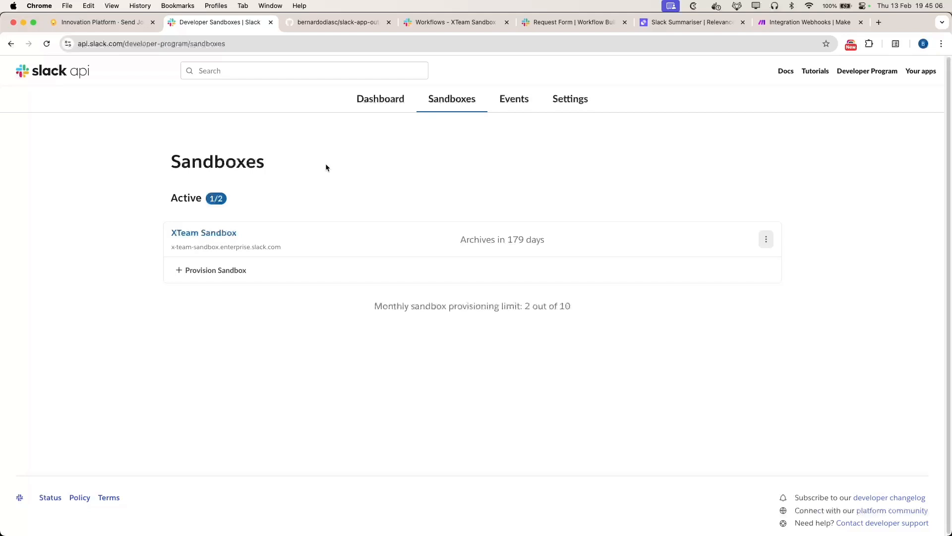
drag(220, 249, 290, 253)
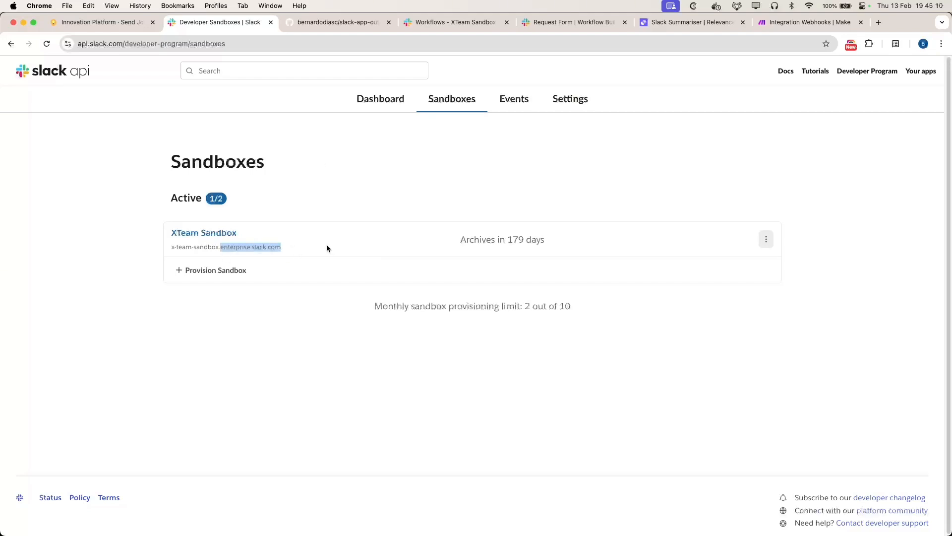
click(306, 362)
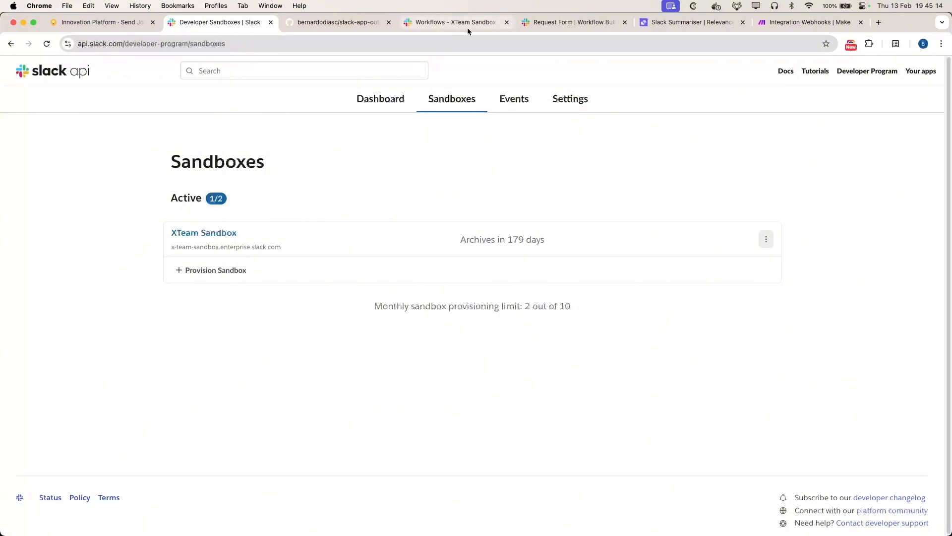
click(418, 23)
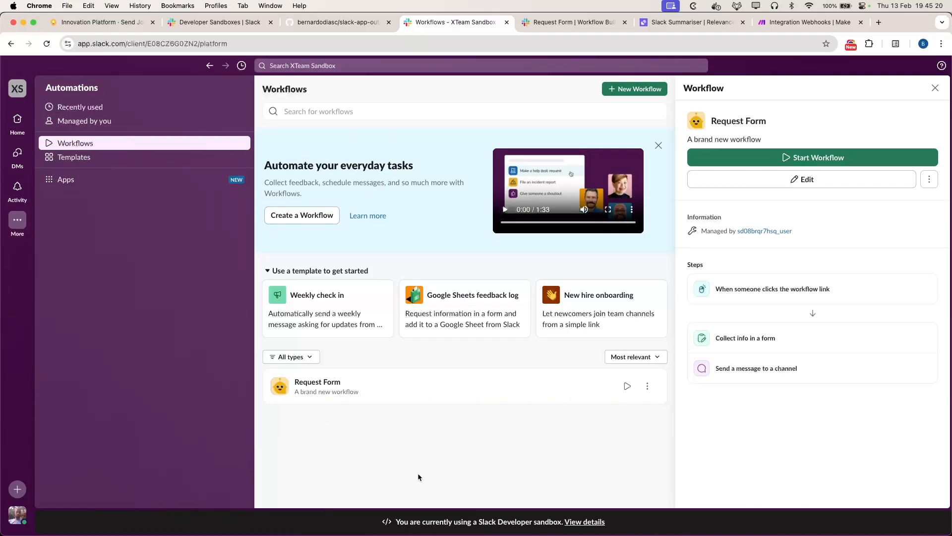
Step: Return to the #general channel from Home in the Slack sidebar
click(18, 122)
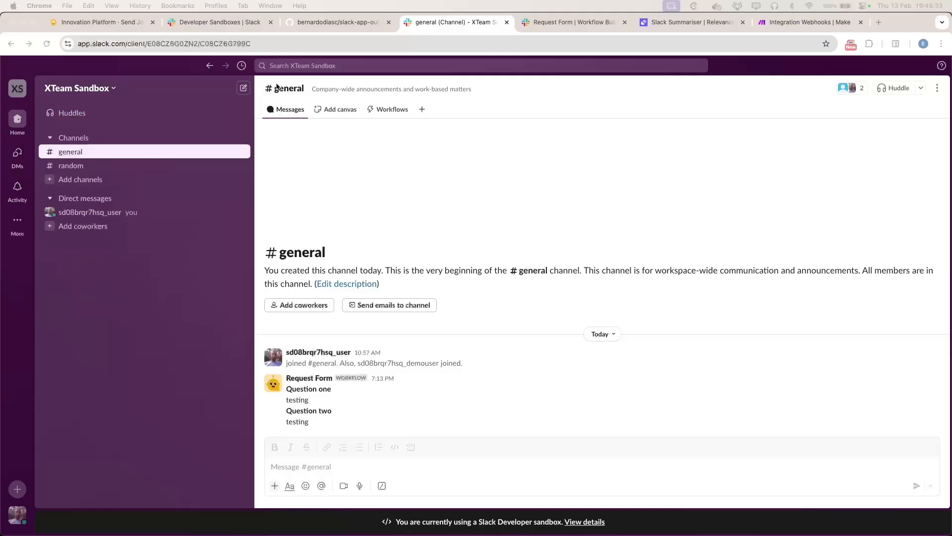
Step: Run 'slack login' in Cursor's terminal and copy the resulting /slackauthticket command
click(315, 20)
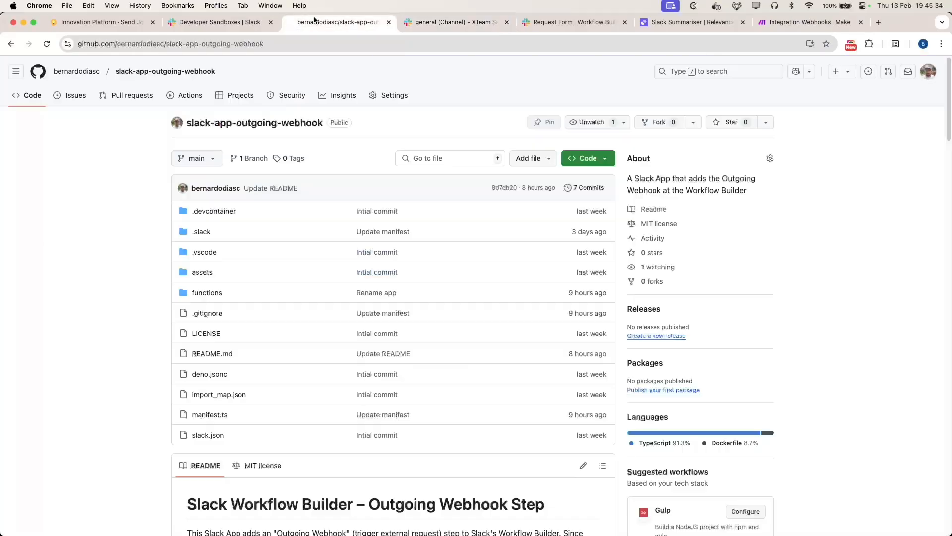
key(super+Tab)
click(392, 425)
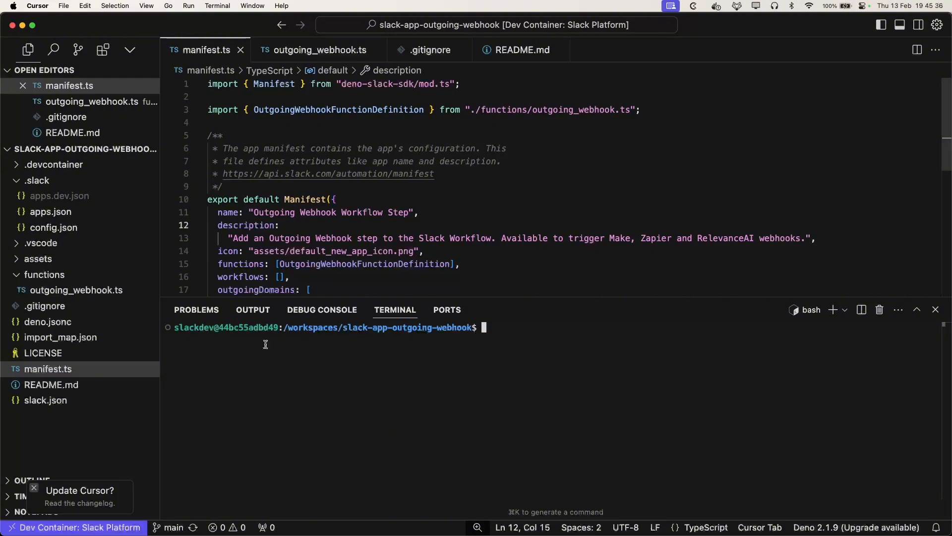
text(s)
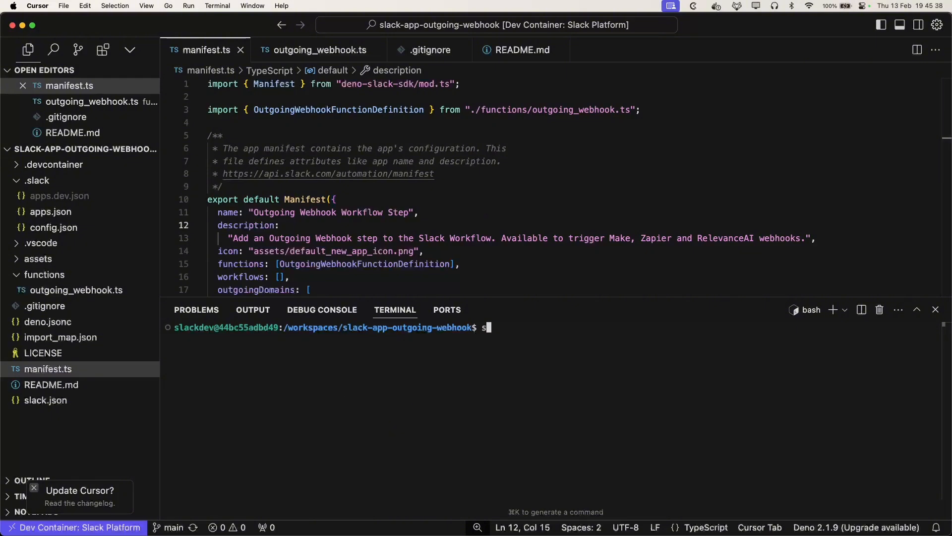
text(lack login)
key(Return)
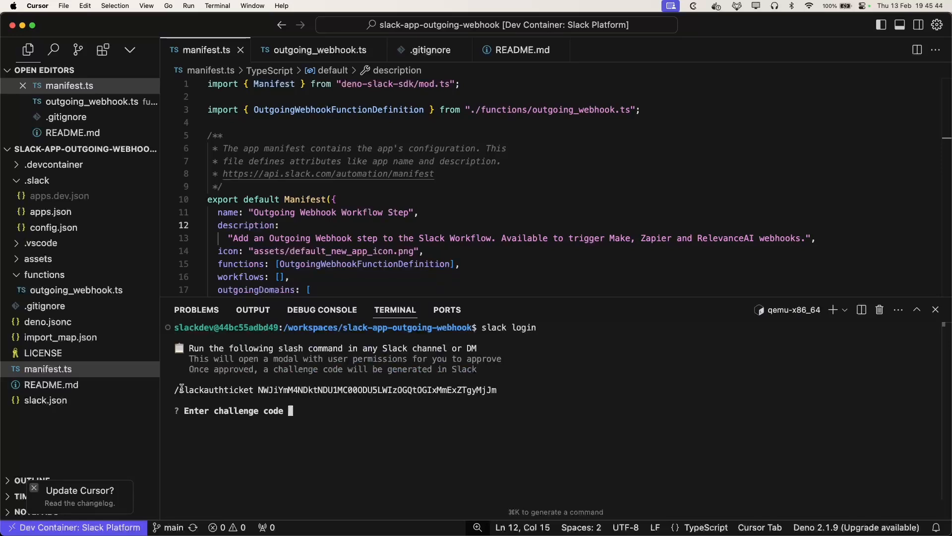
drag(174, 389, 498, 390)
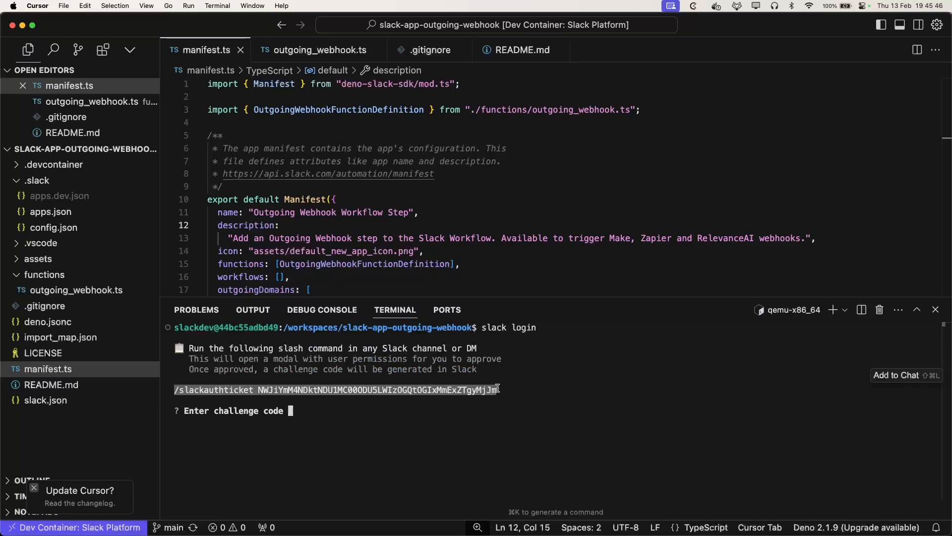
key(super+Tab)
Step: Post the auth ticket in #general, confirm the CLI permissions, and copy the challenge code
click(455, 22)
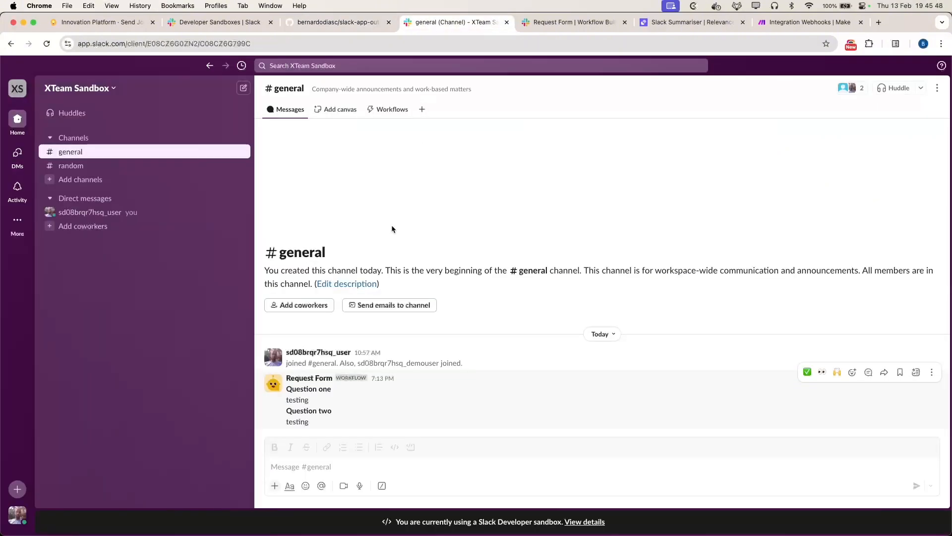
click(330, 458)
key(ctrl+v)
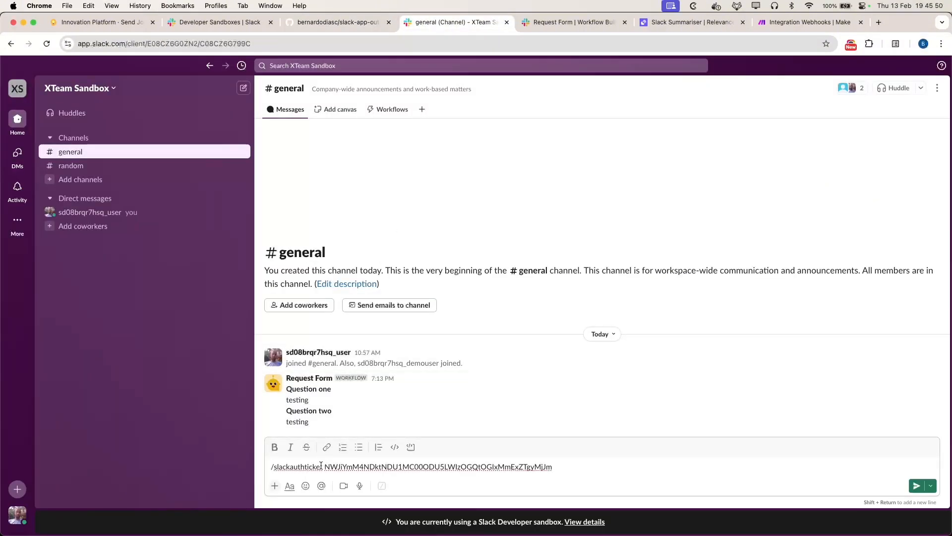
key(Return)
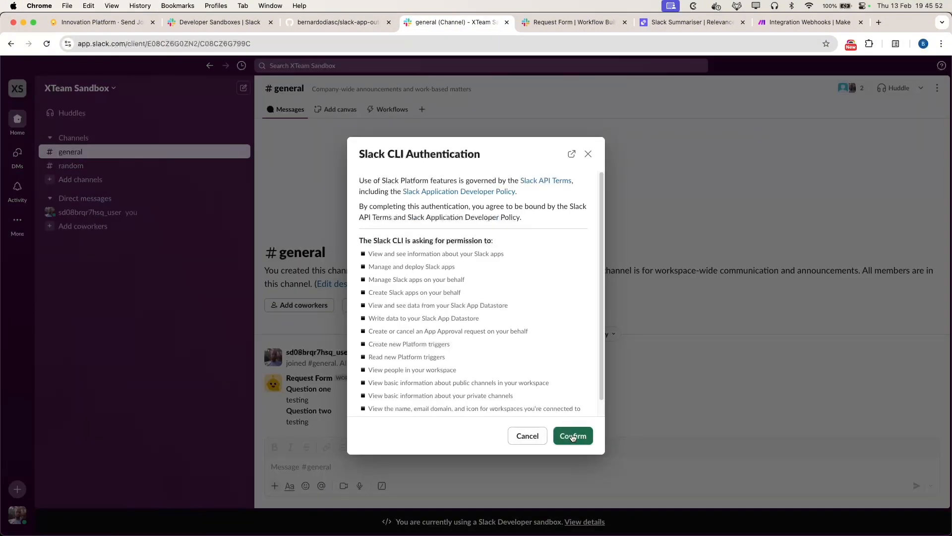
click(568, 436)
double_click(380, 306)
key(super+c)
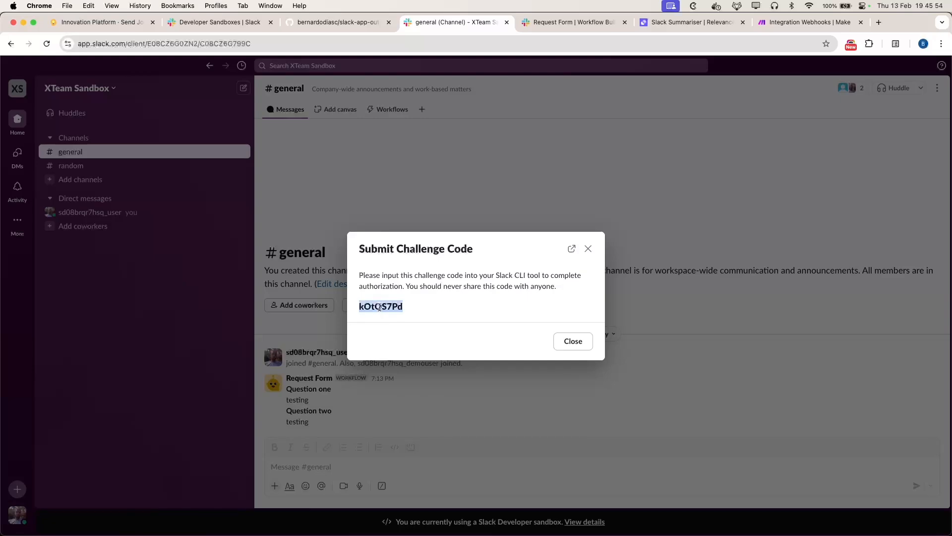
click(573, 341)
Step: Enter the challenge code to complete the Slack CLI login, then type 'slack deploy'
key(super+Tab)
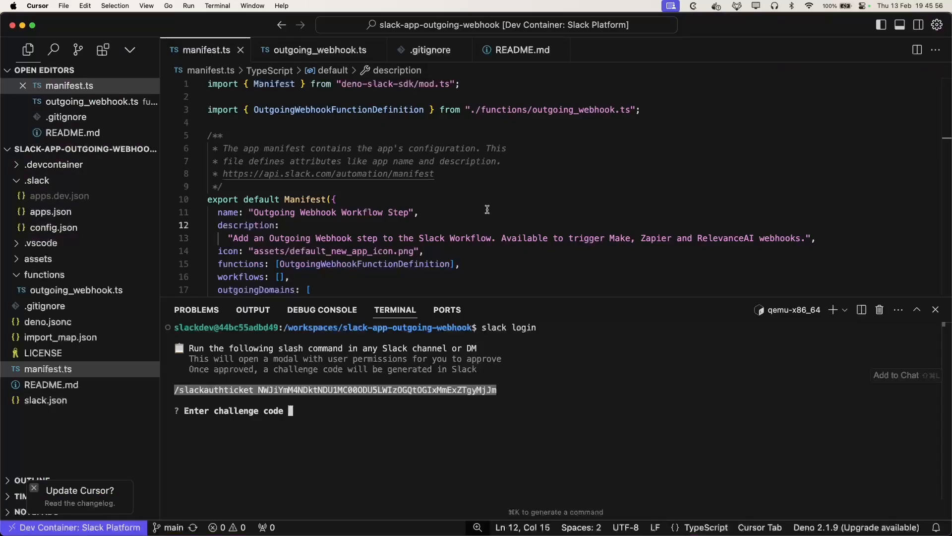
key(super+v)
key(Return)
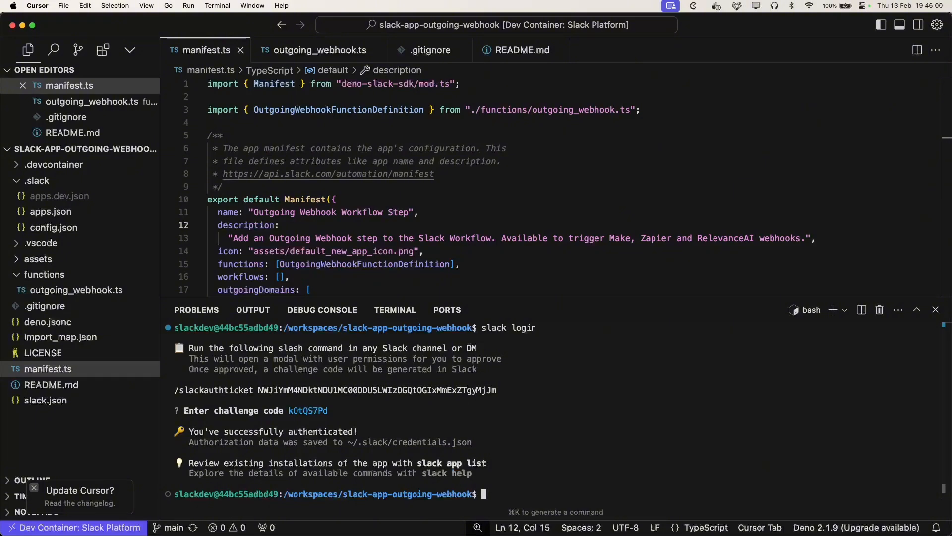
text(slack deploy)
Step: Deploy the app to a new team, choosing x-team-sandbox and the XTeam Sandbox workspace
key(Return)
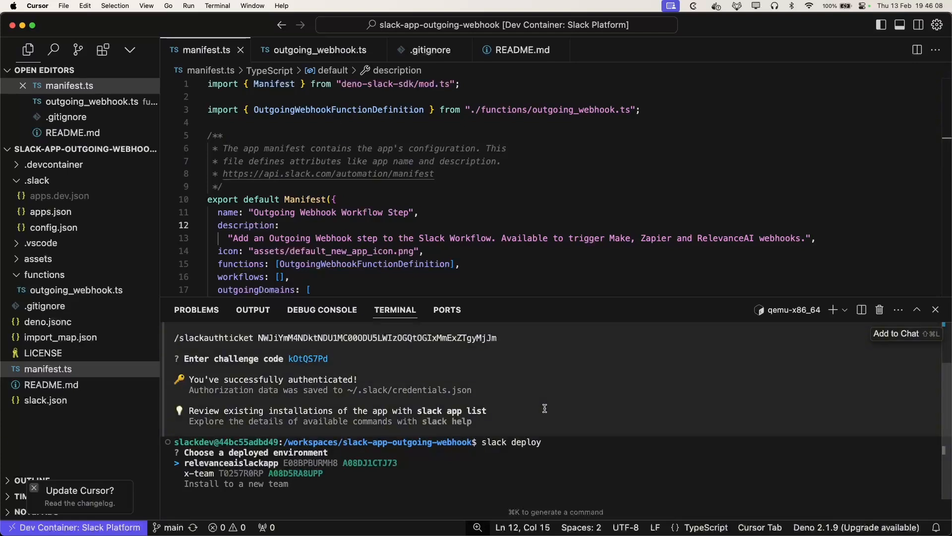
key(Down)
key(Down)
key(Return)
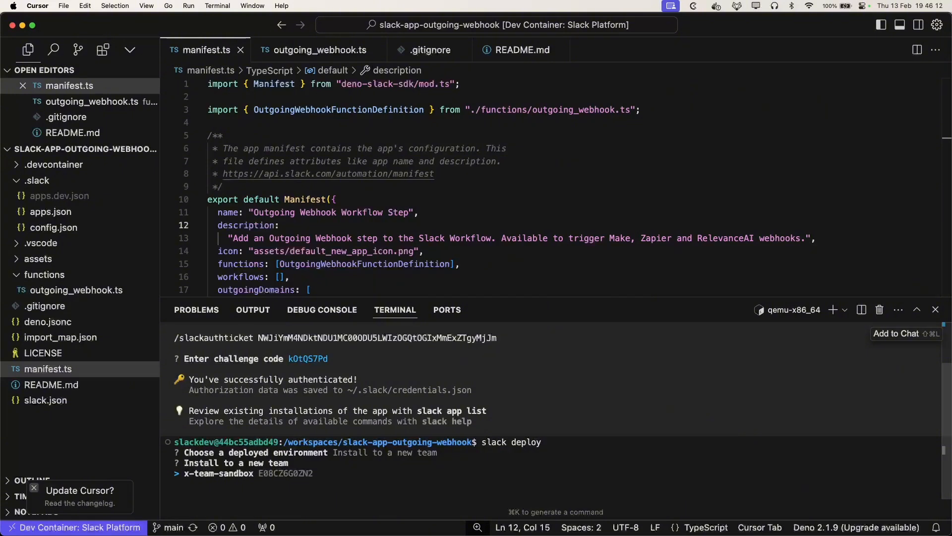
key(Return)
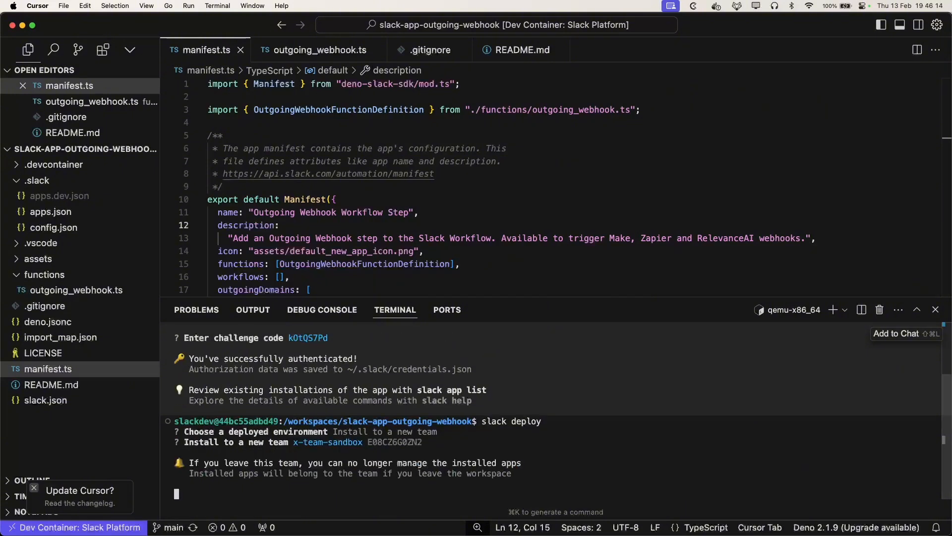
key(Down)
key(Return)
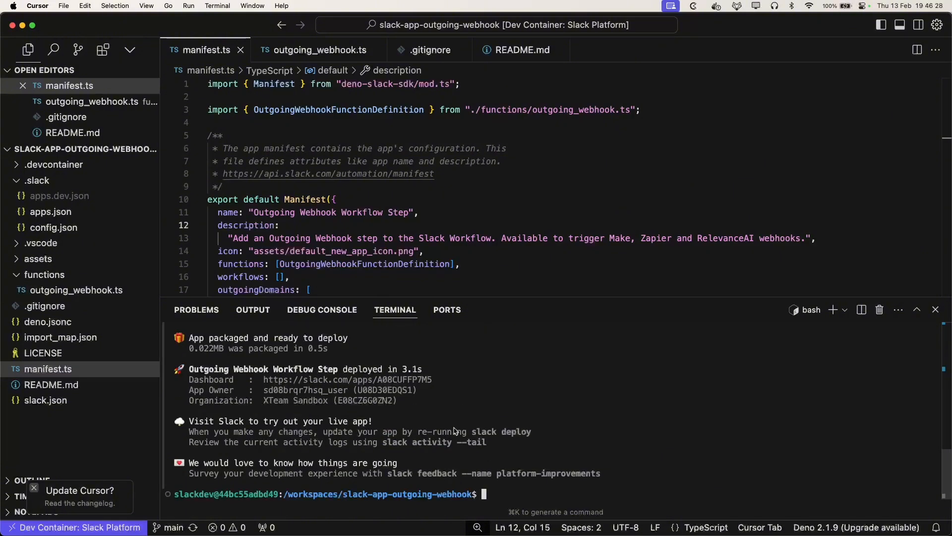
key(super+Tab)
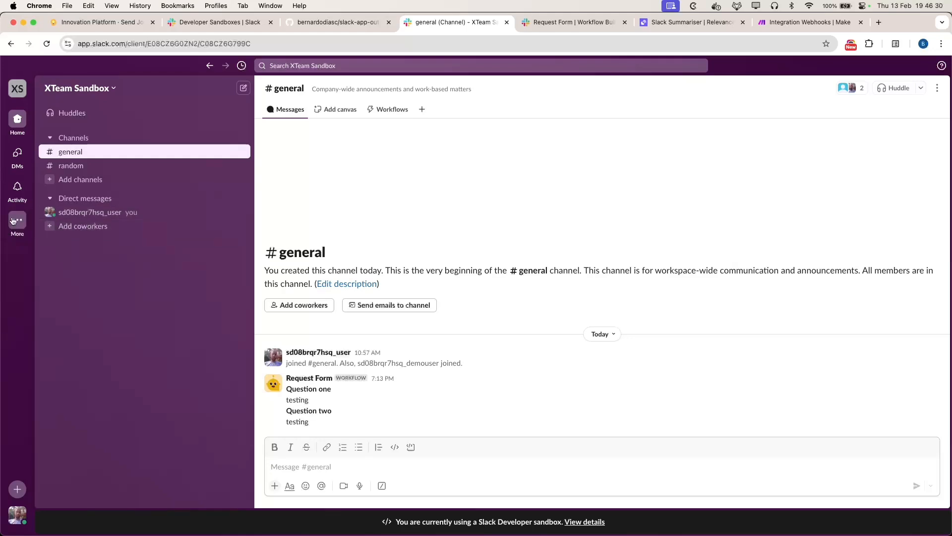
Step: Open the Outgoing Webhook Workflow Step app's configuration from Automations > Apps
click(18, 220)
click(124, 249)
click(91, 180)
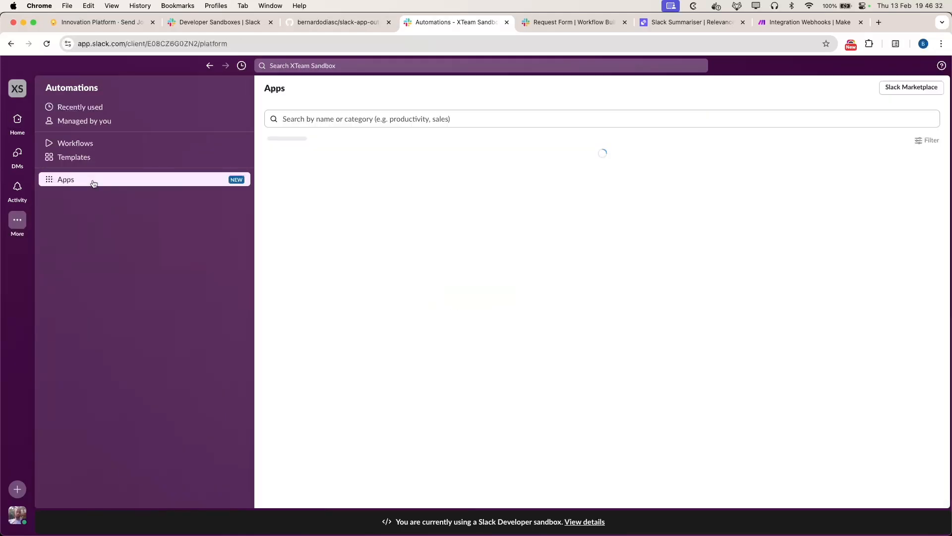
scroll(475, 301, down, 4)
scroll(495, 391, up, 4)
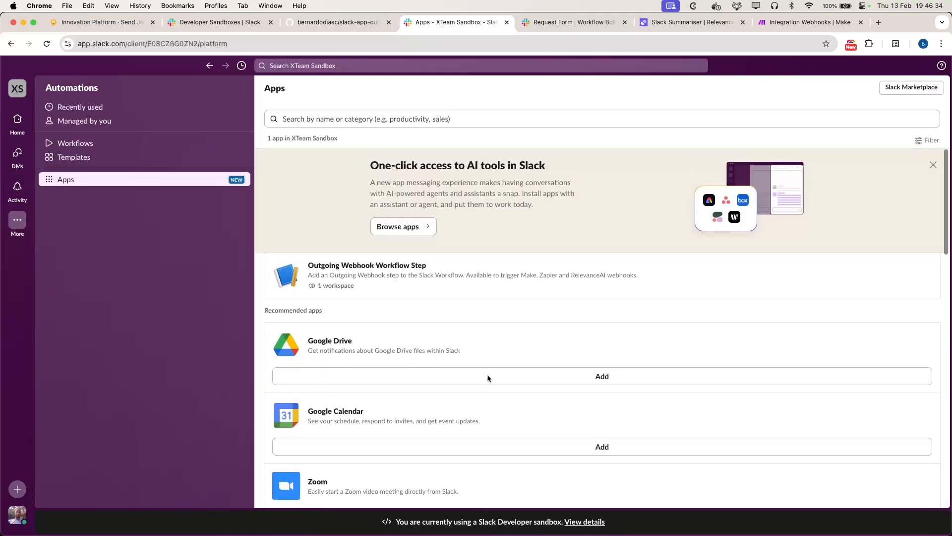
click(419, 266)
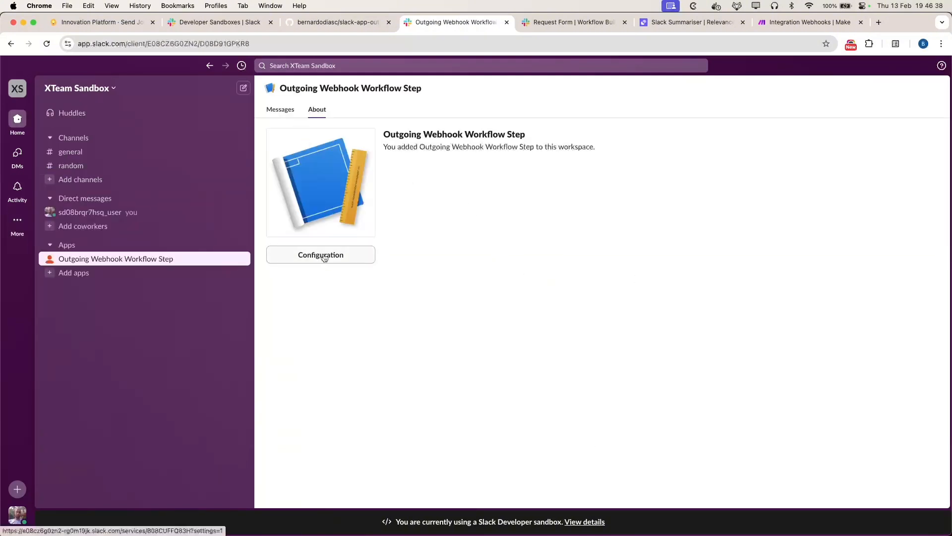
click(321, 256)
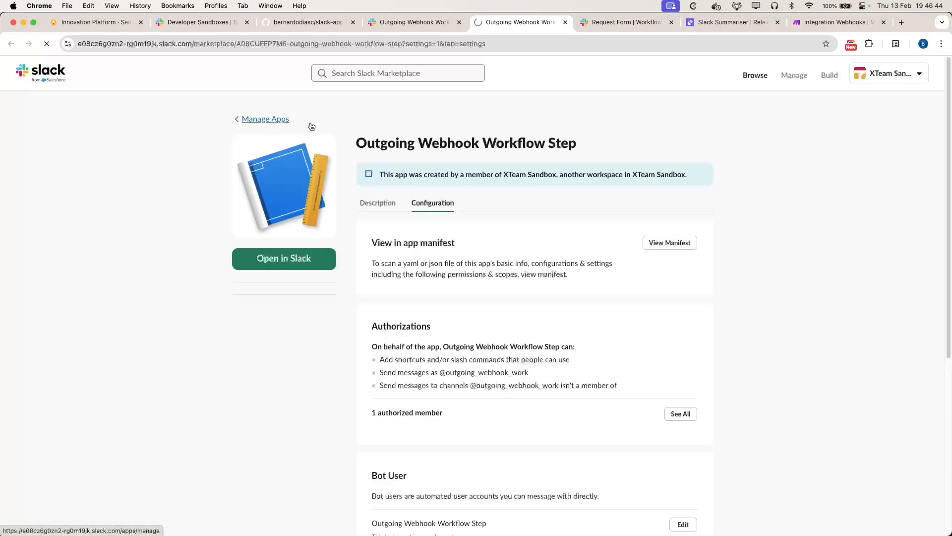
Step: Check the app's Steps and Triggers in Manage Apps, then revisit the GitHub README's allowed domains
click(272, 121)
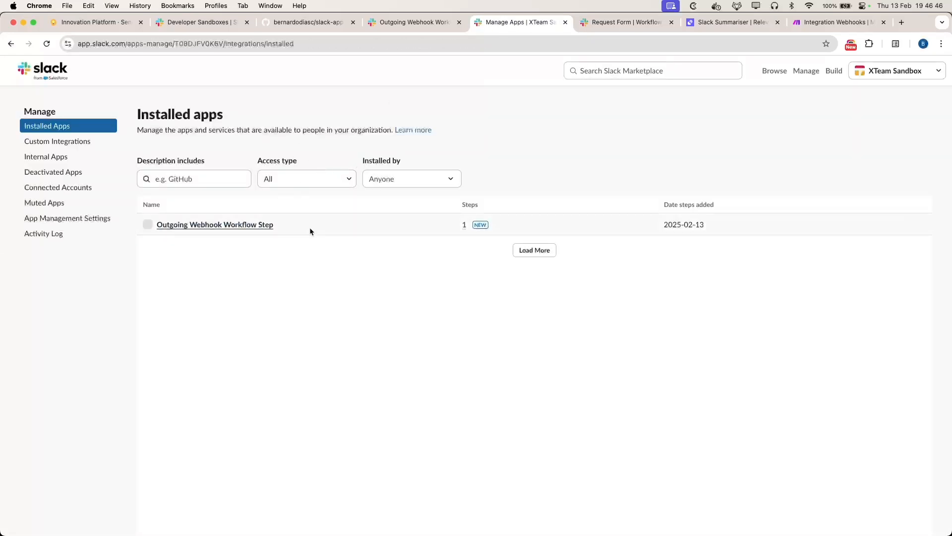
click(252, 223)
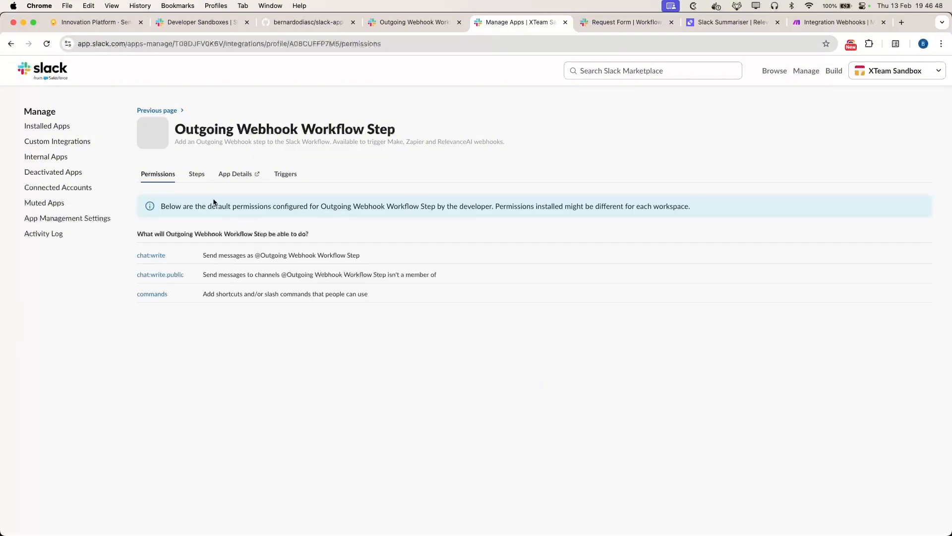
click(197, 176)
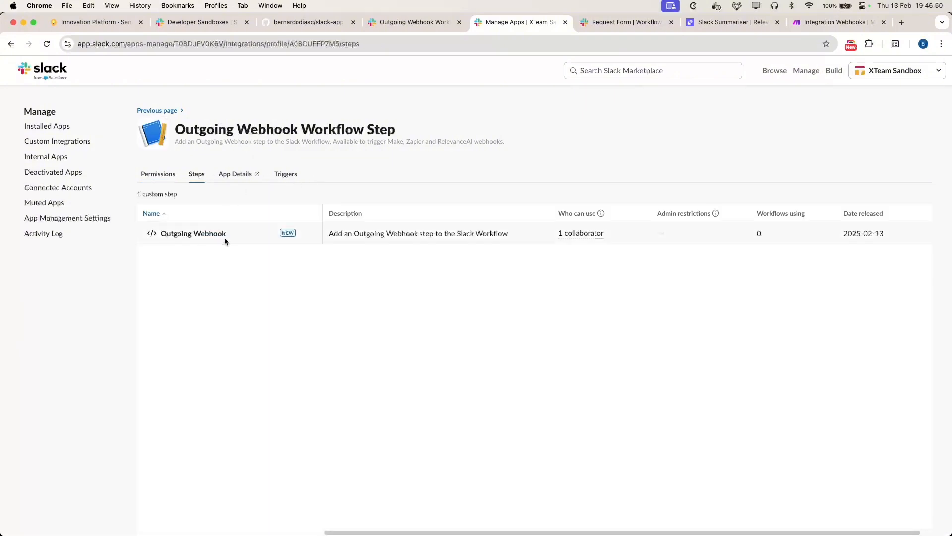
click(285, 174)
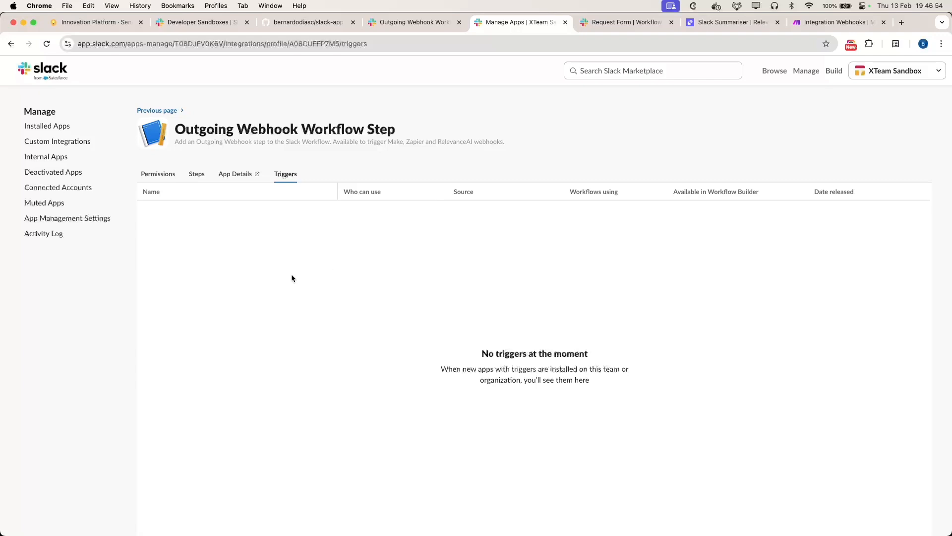
click(196, 176)
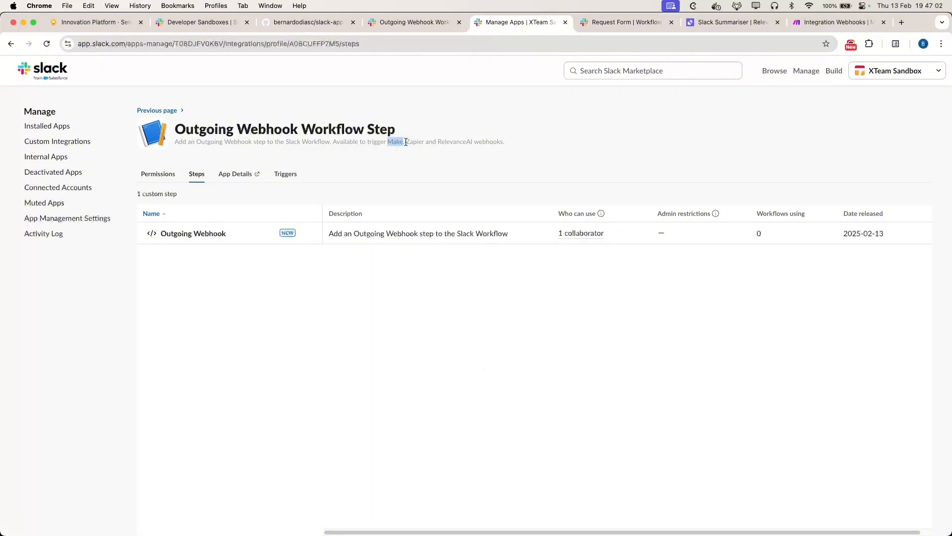
click(293, 24)
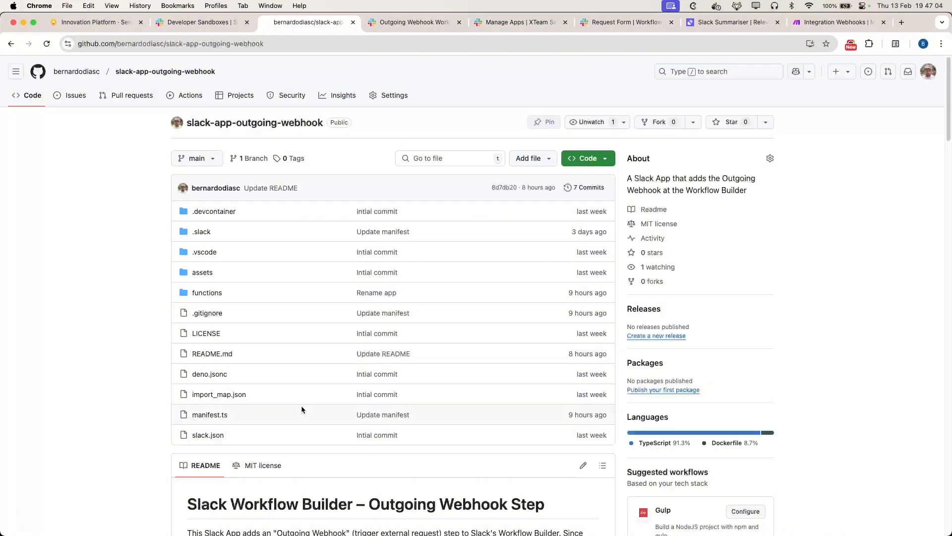
scroll(301, 405, down, 7)
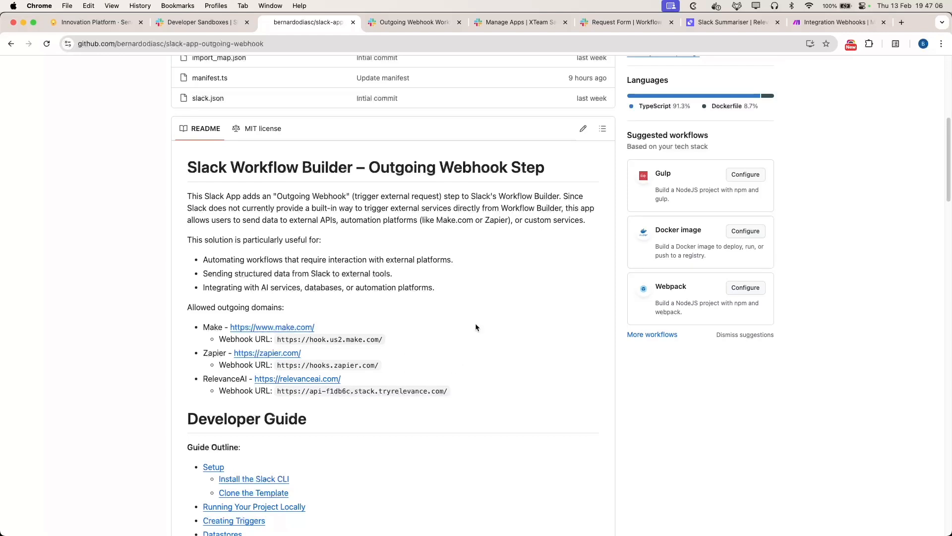
Step: Return to the Request Form workflow editor and reload Workflow Builder
click(519, 22)
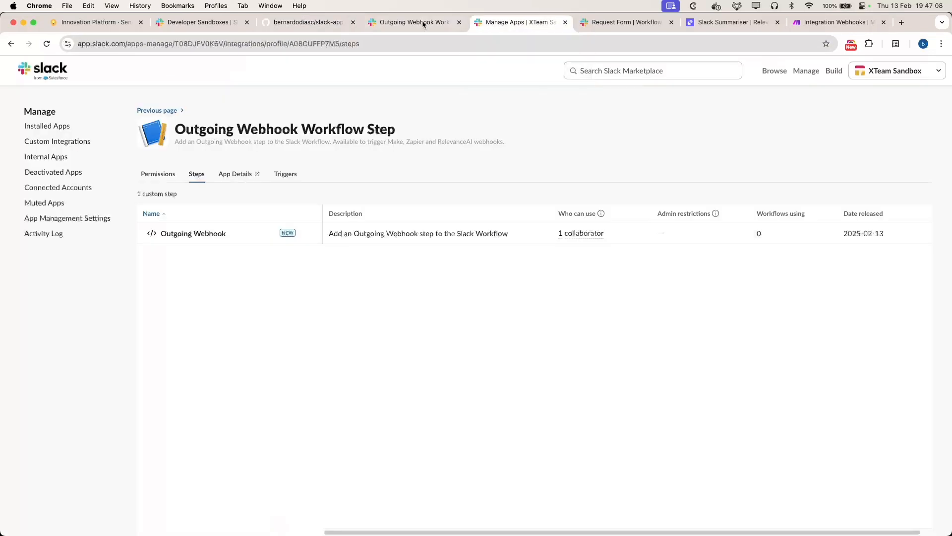
click(423, 23)
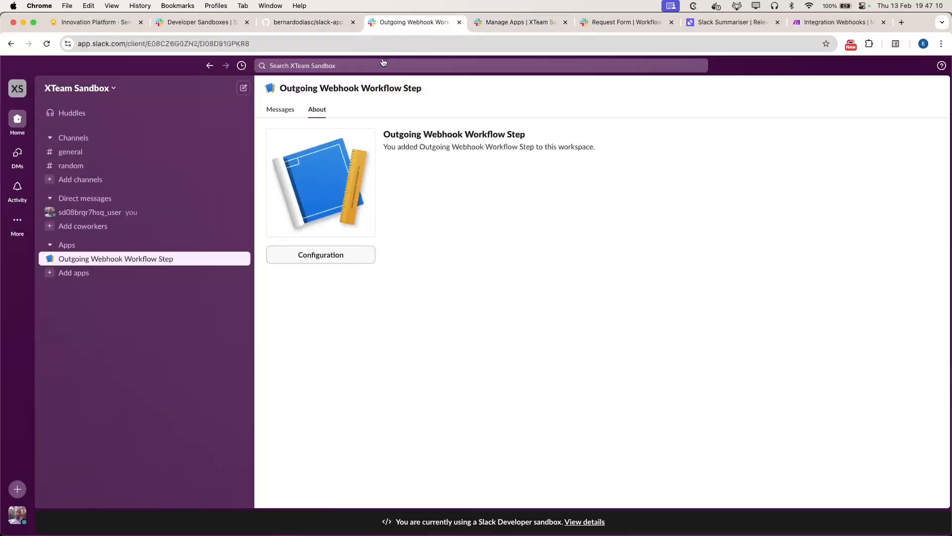
click(613, 22)
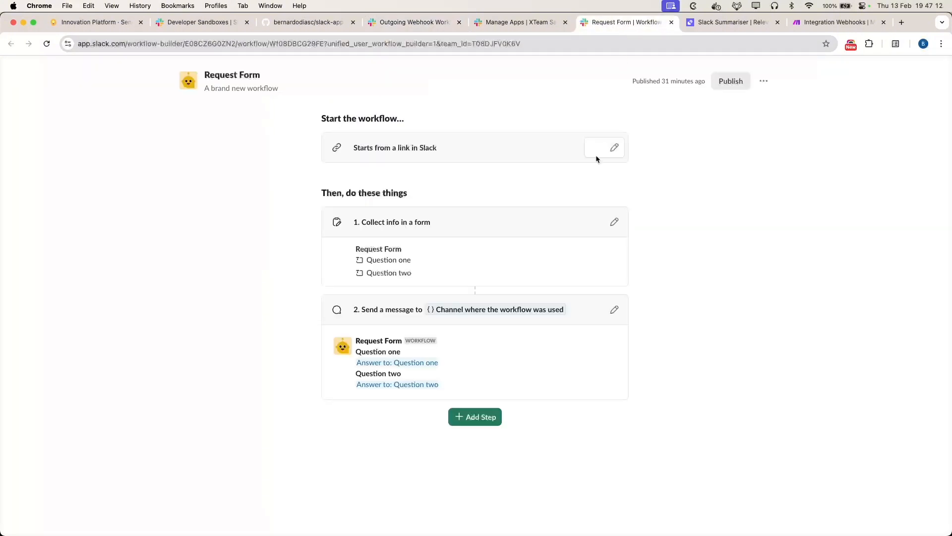
key(super+r)
Step: Add the Outgoing Webhook step (searching 'out'), then place Make's Integration Webhooks tab beside Slack
click(460, 423)
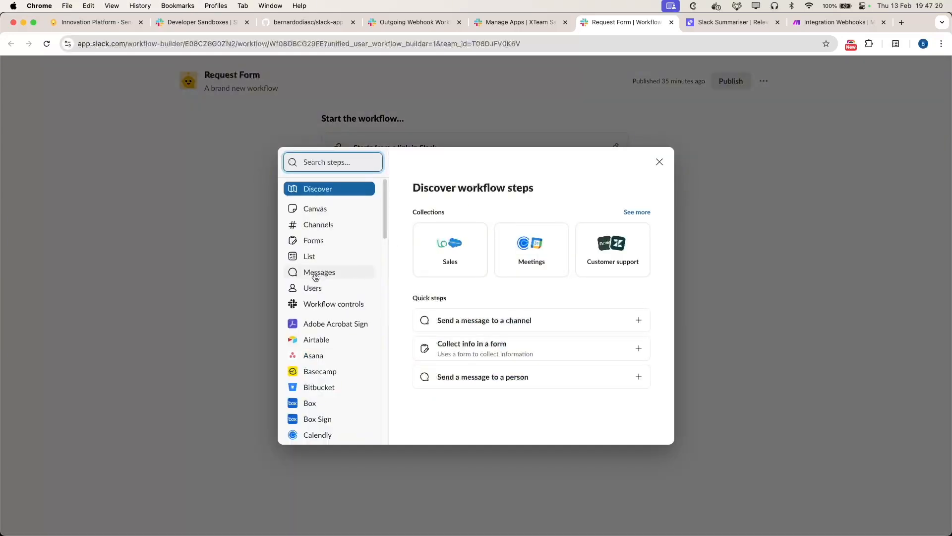
click(314, 163)
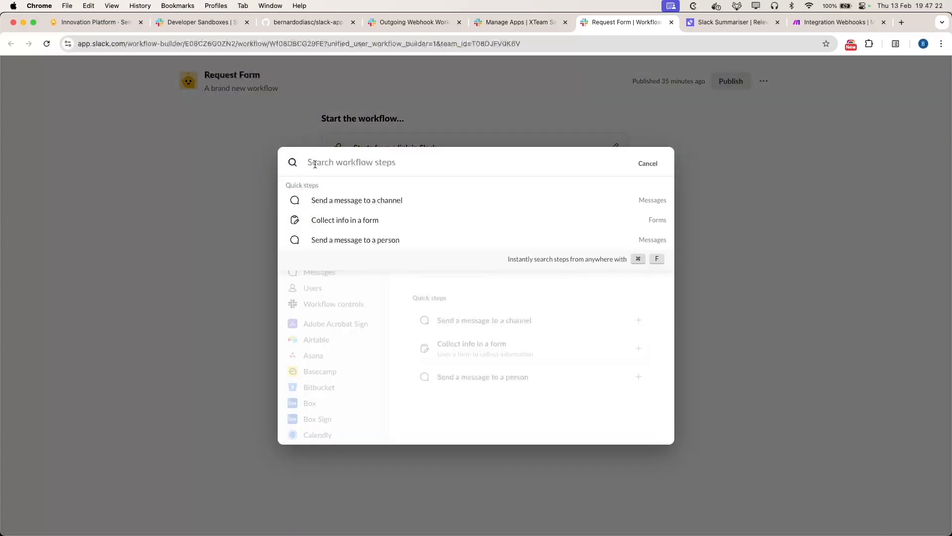
text(out)
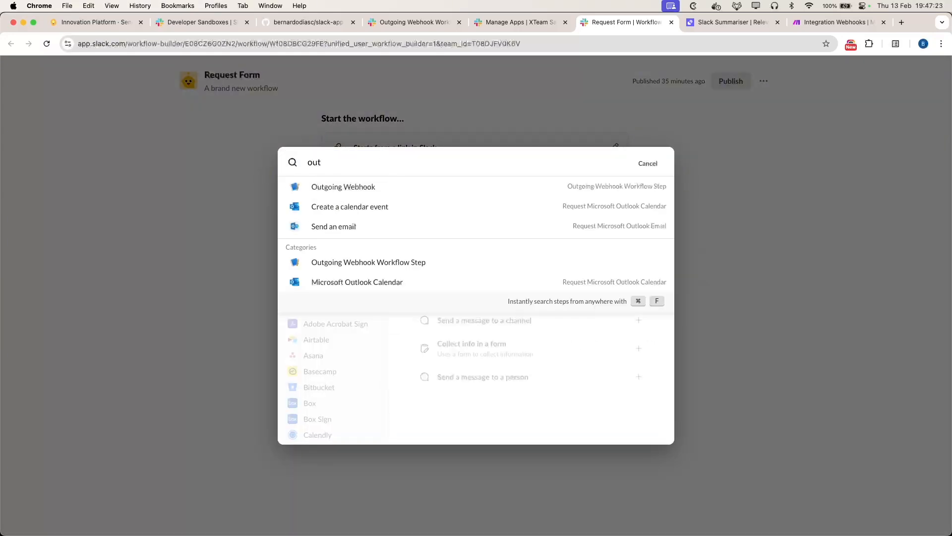
click(349, 186)
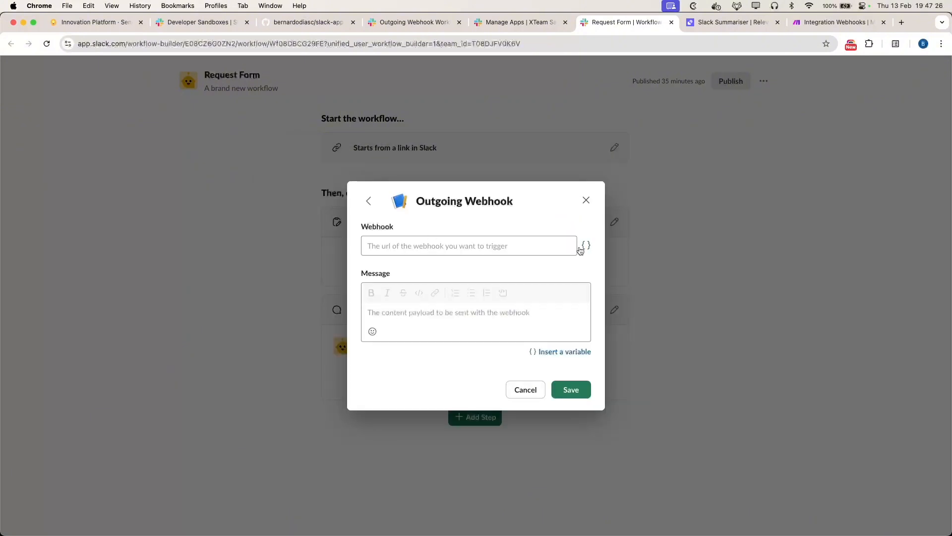
click(527, 246)
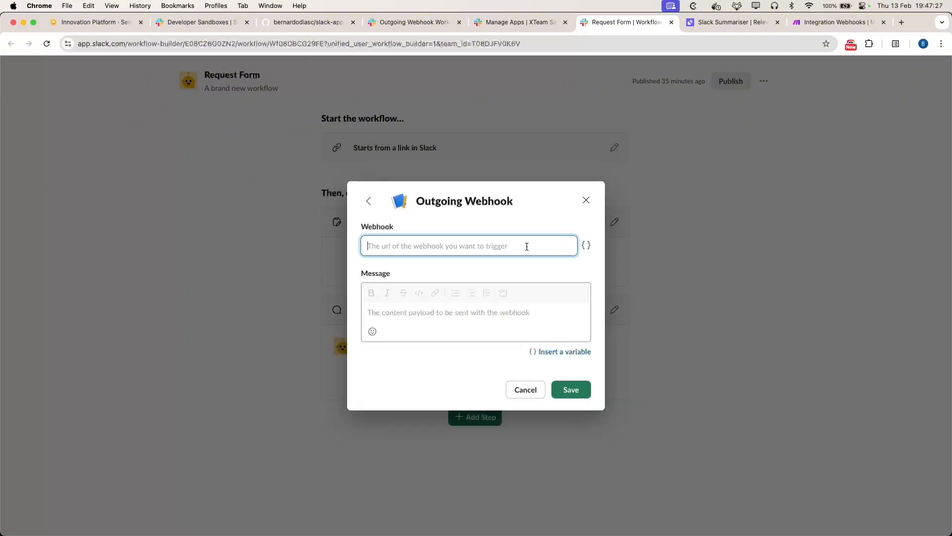
click(835, 23)
drag(835, 28, 729, 29)
Step: Make the first Make module a Webhooks Custom webhook trigger
click(480, 505)
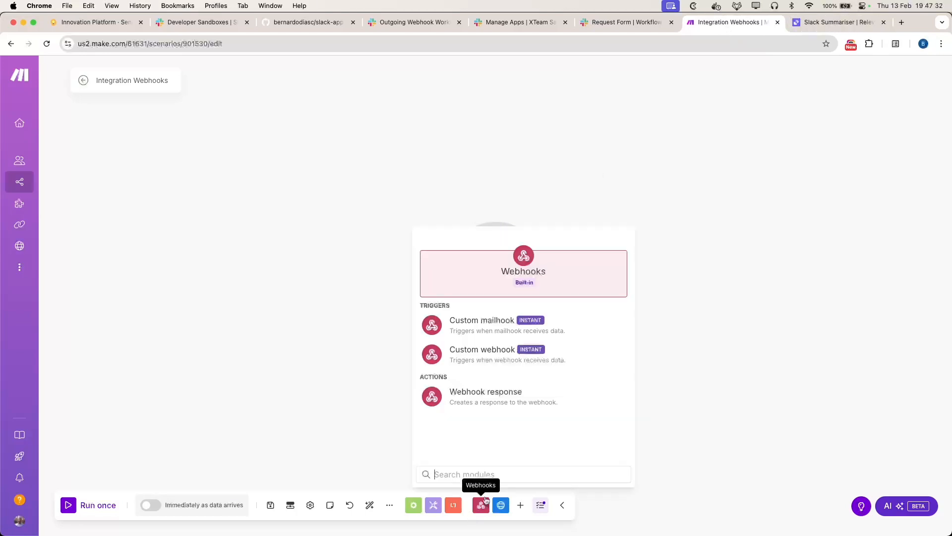
click(758, 291)
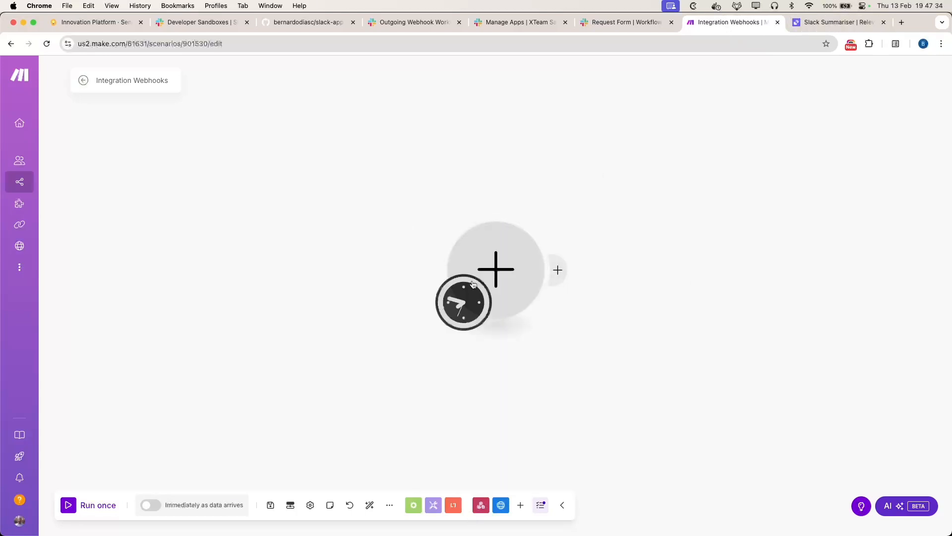
click(464, 303)
click(442, 240)
click(507, 263)
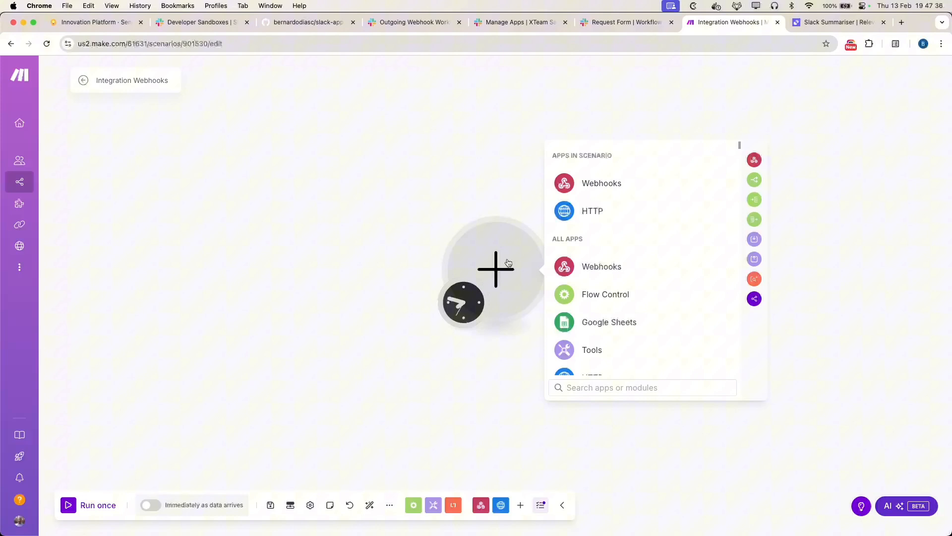
click(595, 266)
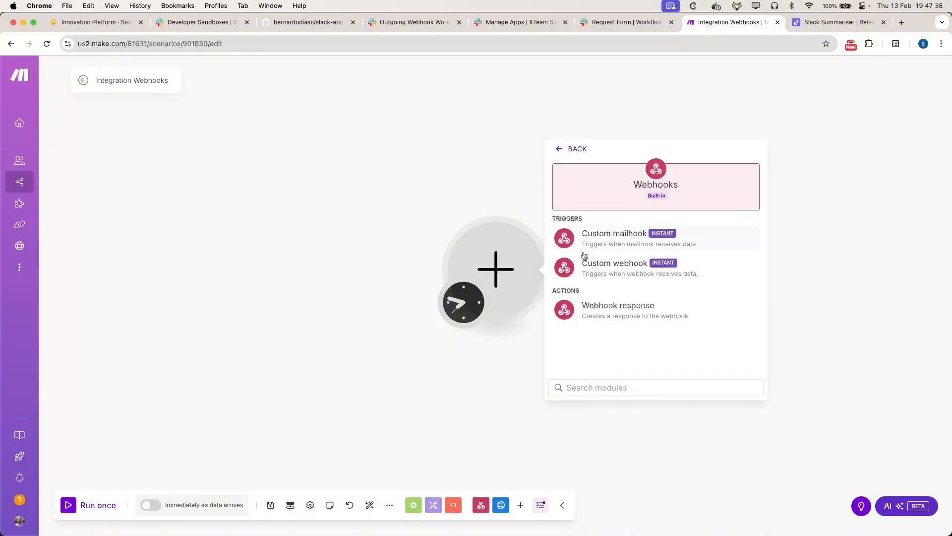
click(613, 268)
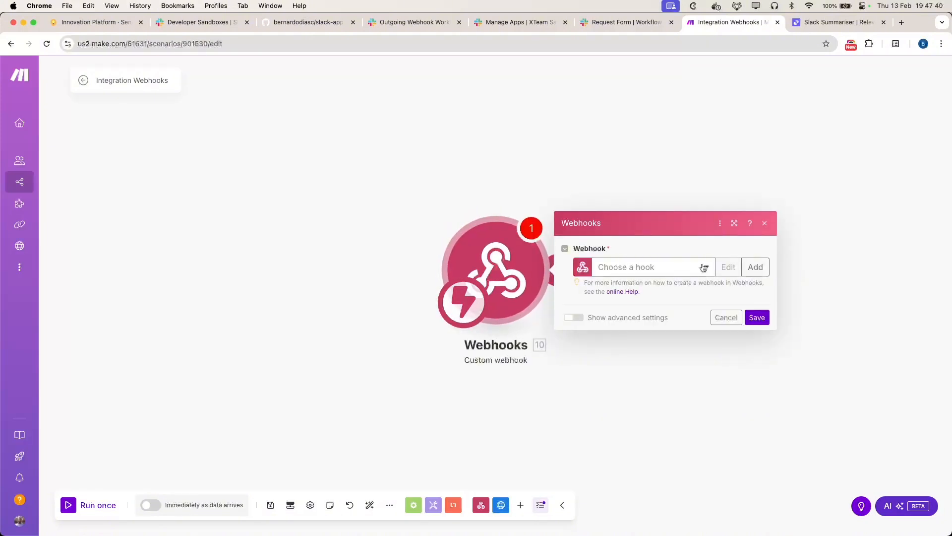
Step: Create and save the 'My gateway-webhook webhook' hook, copy its address, and go back to Slack
click(756, 266)
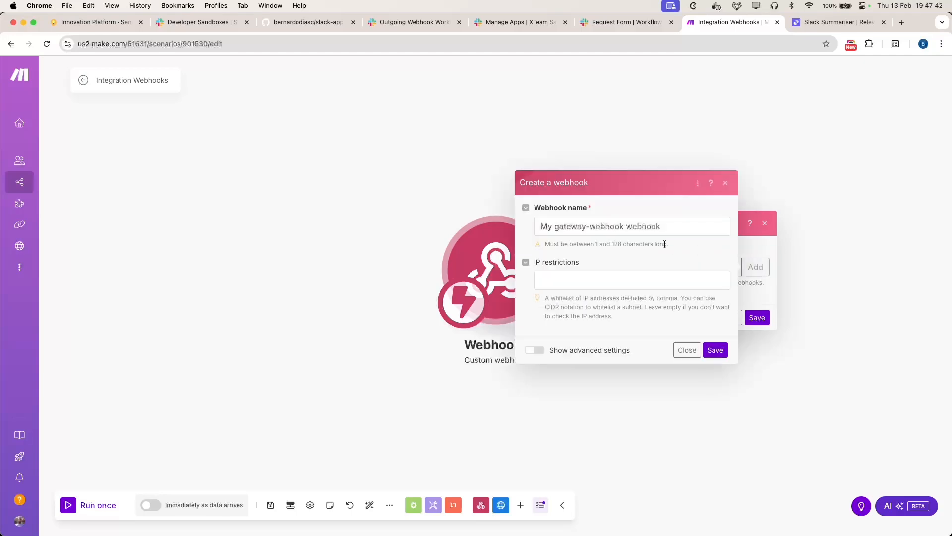
click(715, 350)
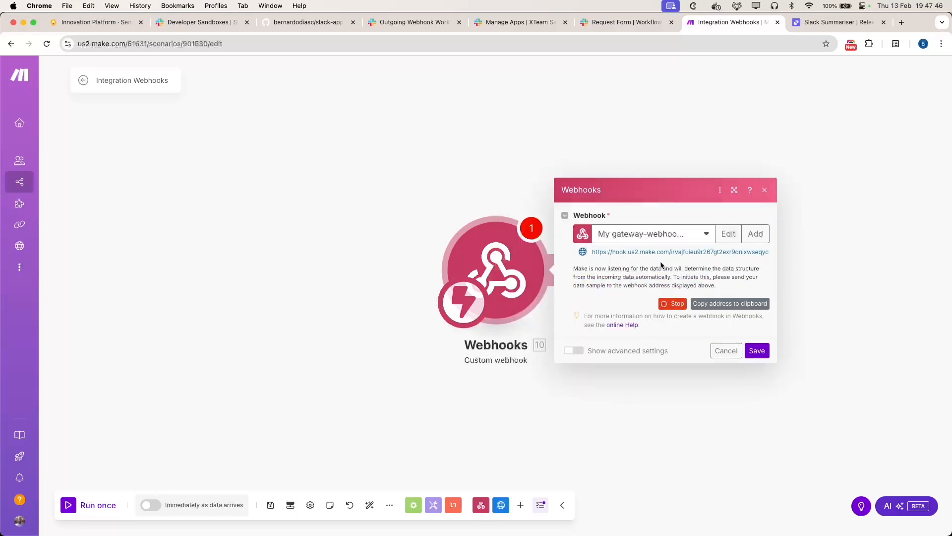
click(691, 236)
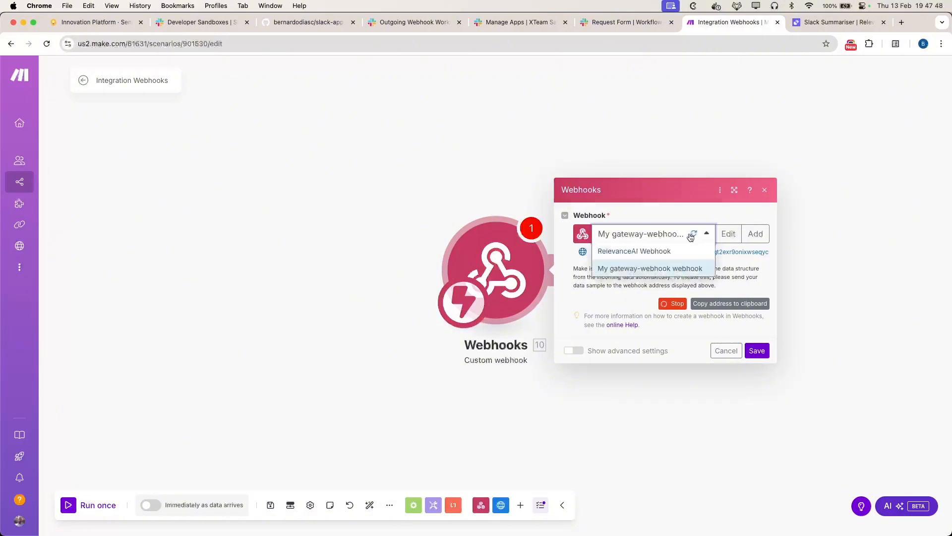
click(640, 268)
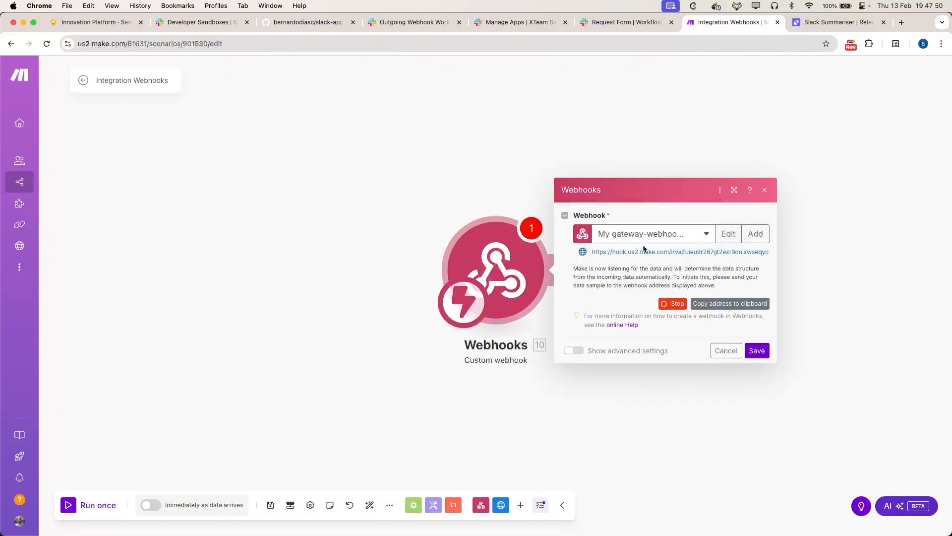
click(731, 304)
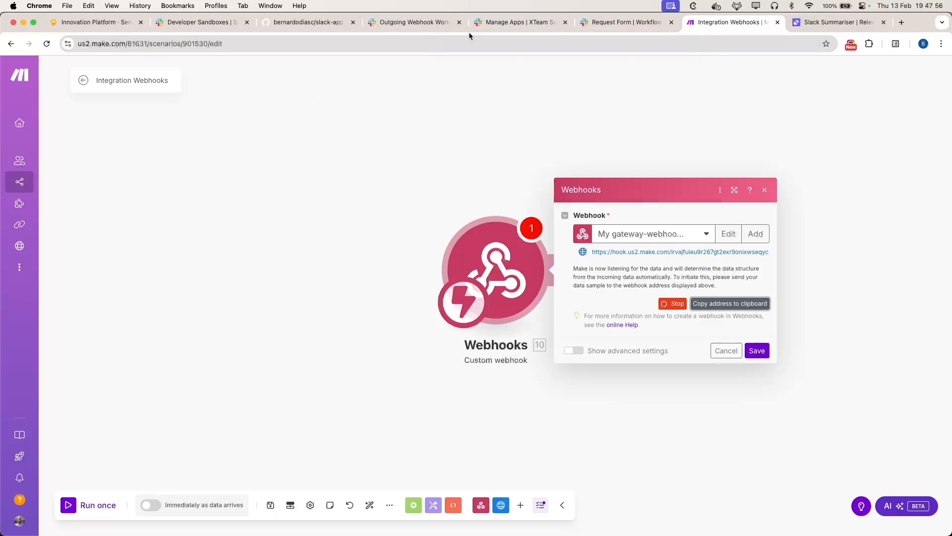
click(625, 22)
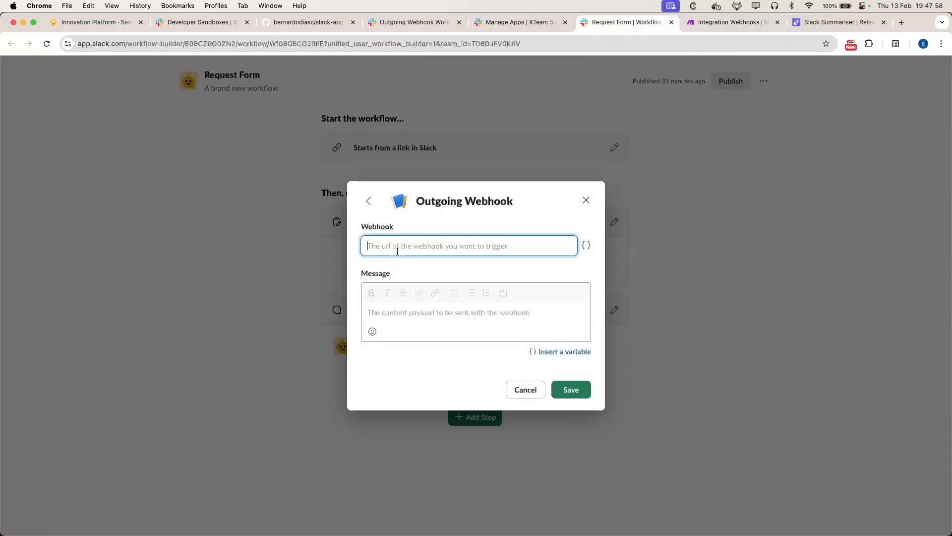
Step: Save an Outgoing Webhook step with the Make webhook address and placeholder message 'a'
click(452, 315)
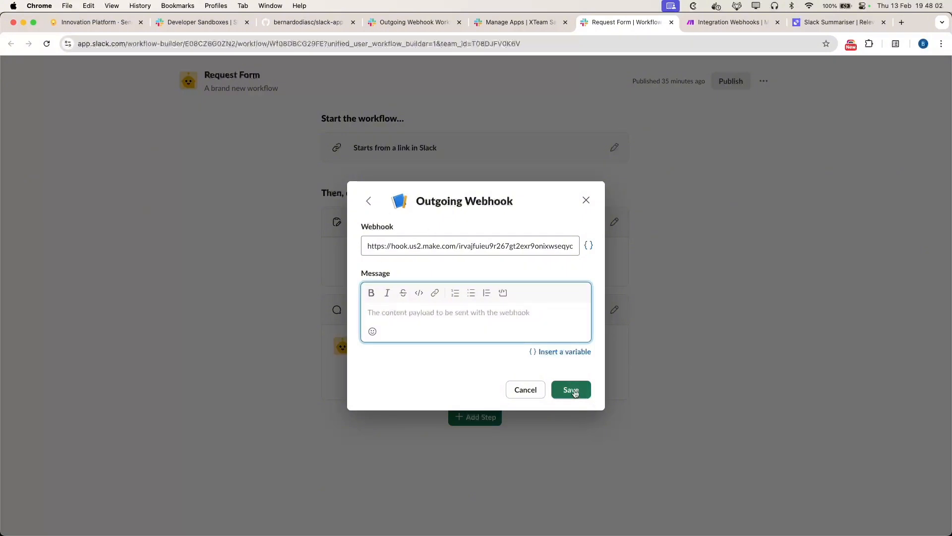
text(a)
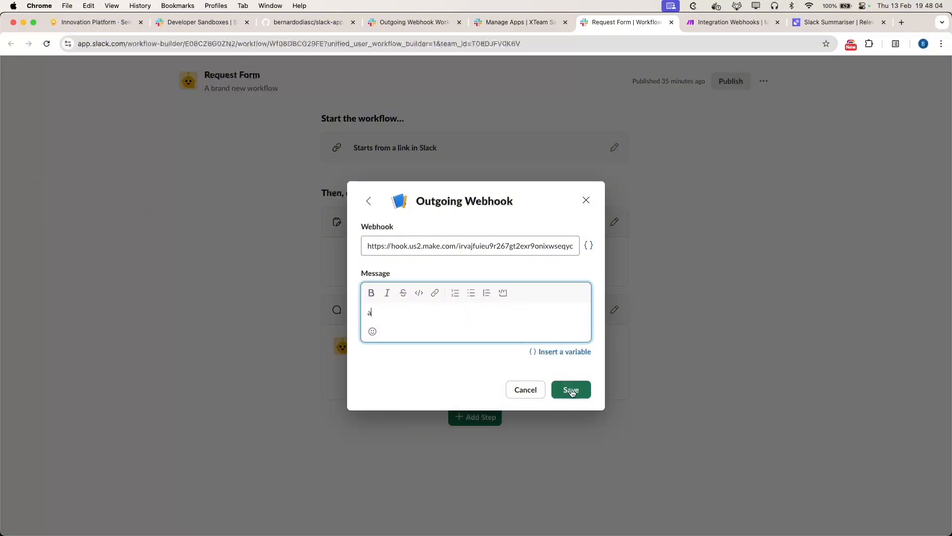
click(582, 392)
Step: Copy the question-and-answer text from step 2's channel message
mouse_move(614, 310)
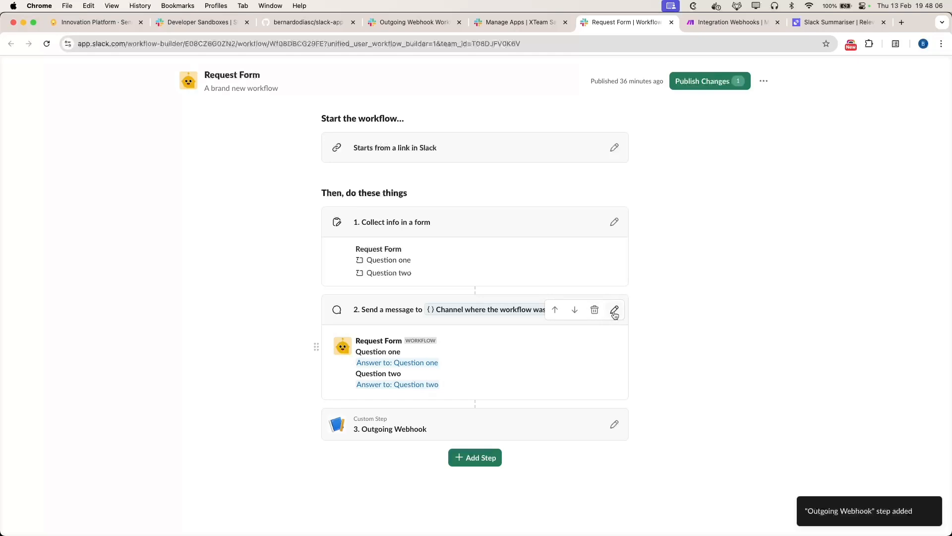
click(614, 309)
click(506, 294)
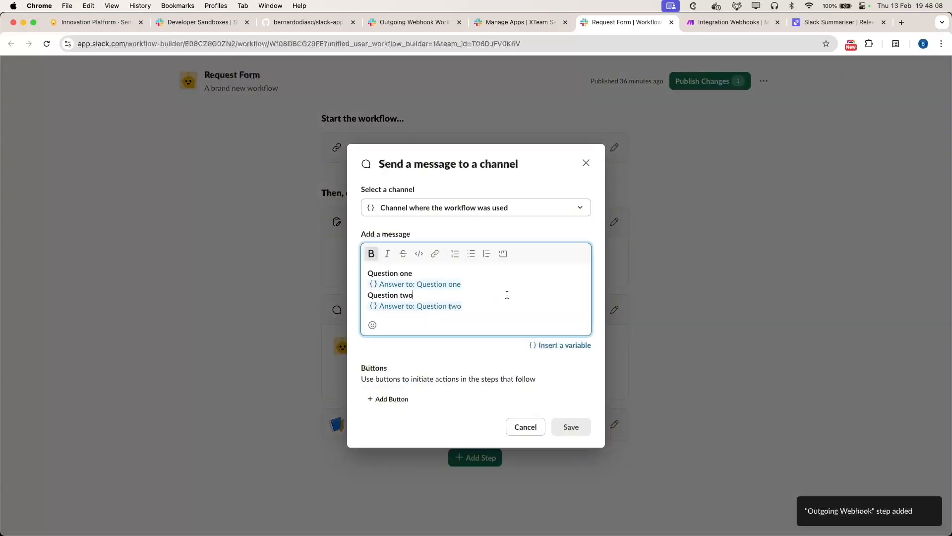
key(super+a)
click(526, 430)
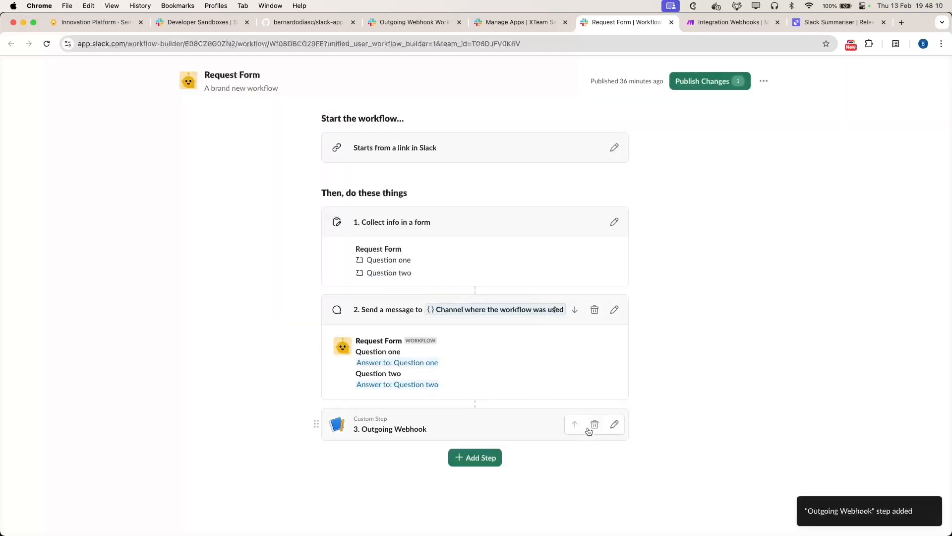
Step: Clear the placeholder 'a' from the Outgoing Webhook step's message
click(614, 424)
click(449, 312)
key(super+a)
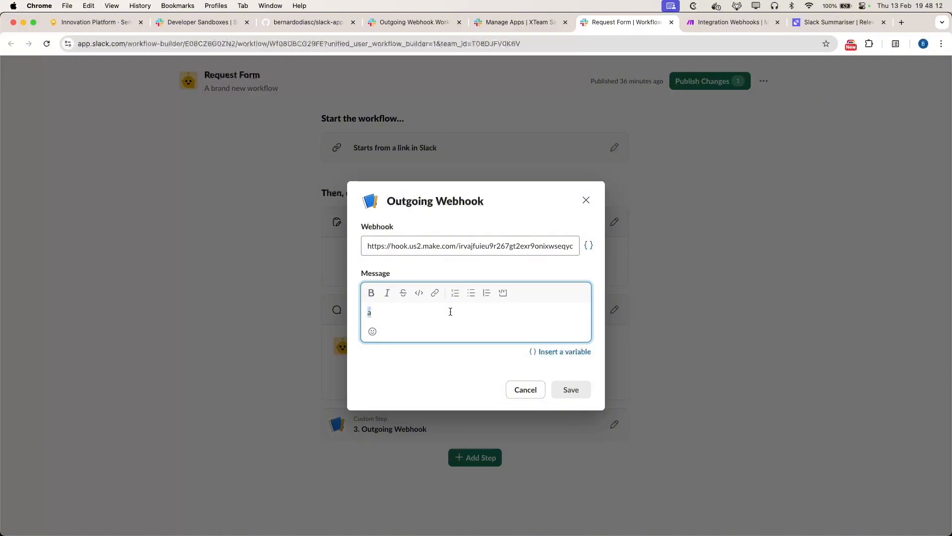
key(BackSpace)
click(550, 352)
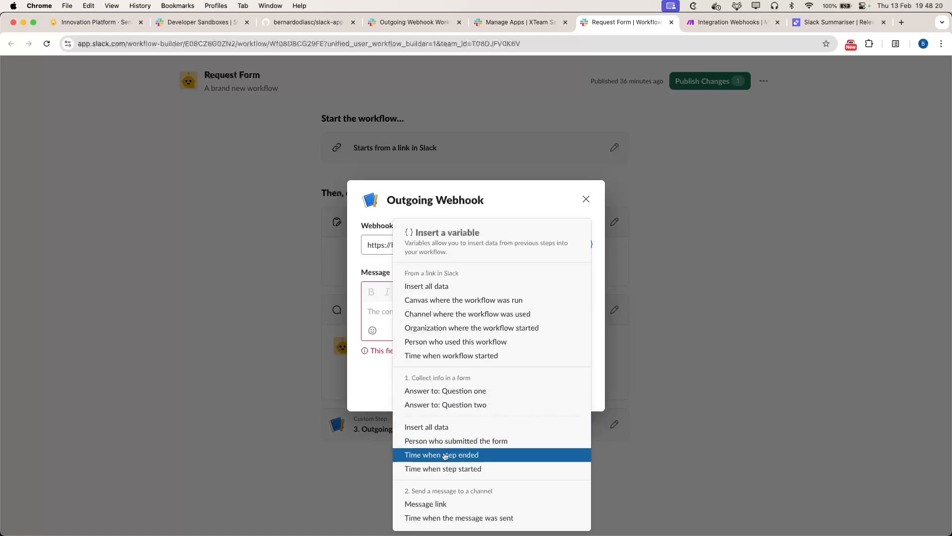
click(367, 307)
Step: Paste the questions and answers into the webhook message, separated by blank lines, and save
click(387, 308)
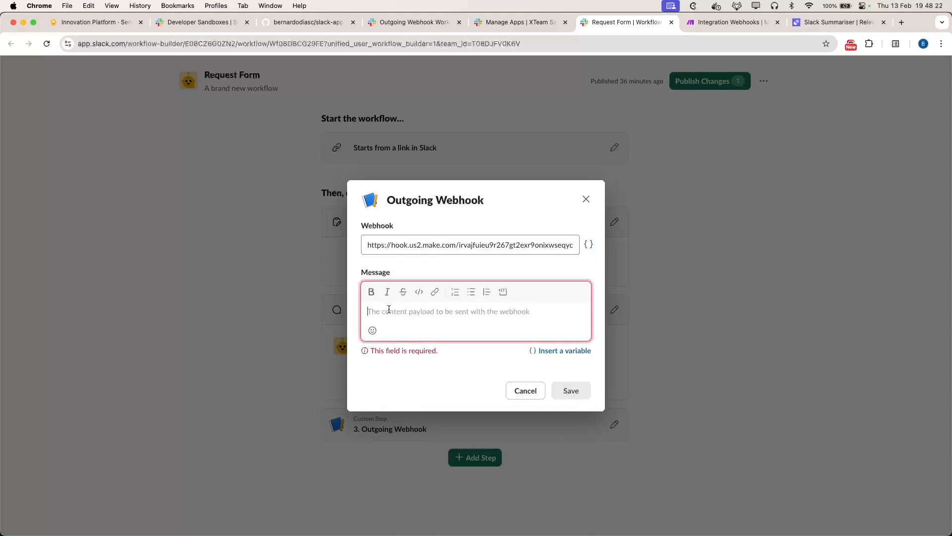
text(Question one {} Answer to: Question one Question two {} Answer to: Question two)
click(486, 310)
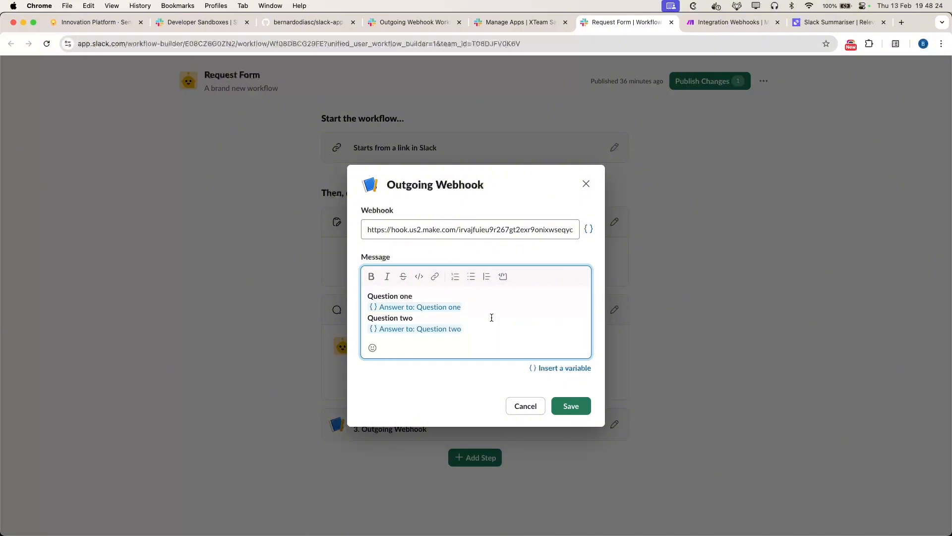
click(492, 318)
key(Return)
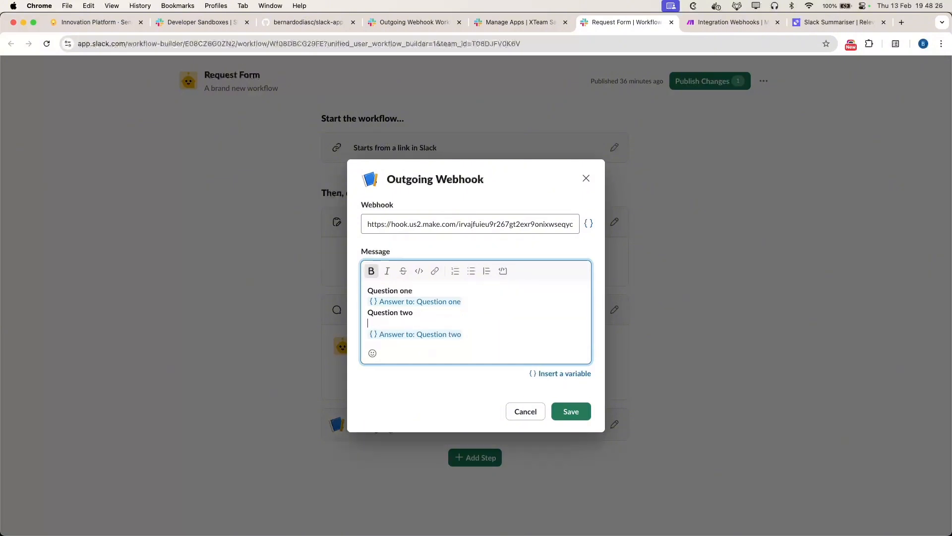
key(Return)
key(Up)
key(Up)
key(Return)
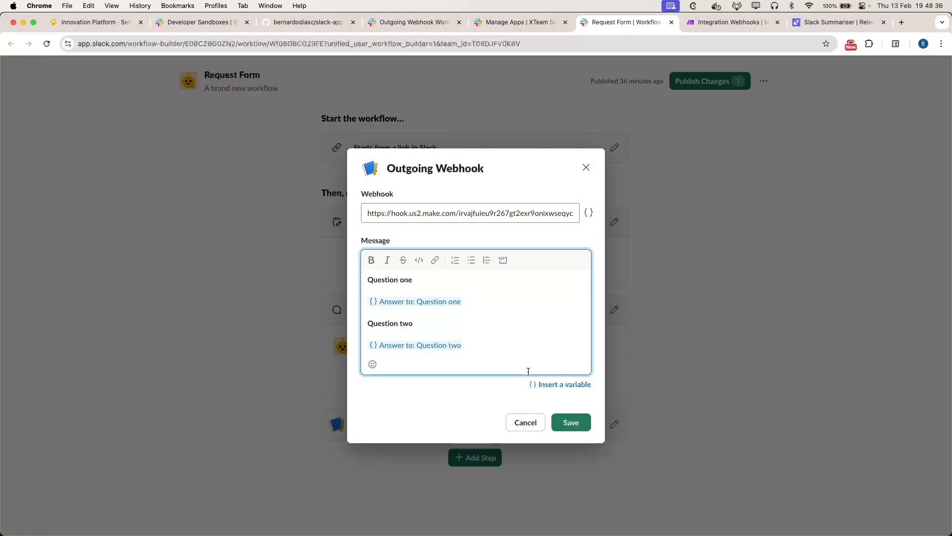
click(571, 423)
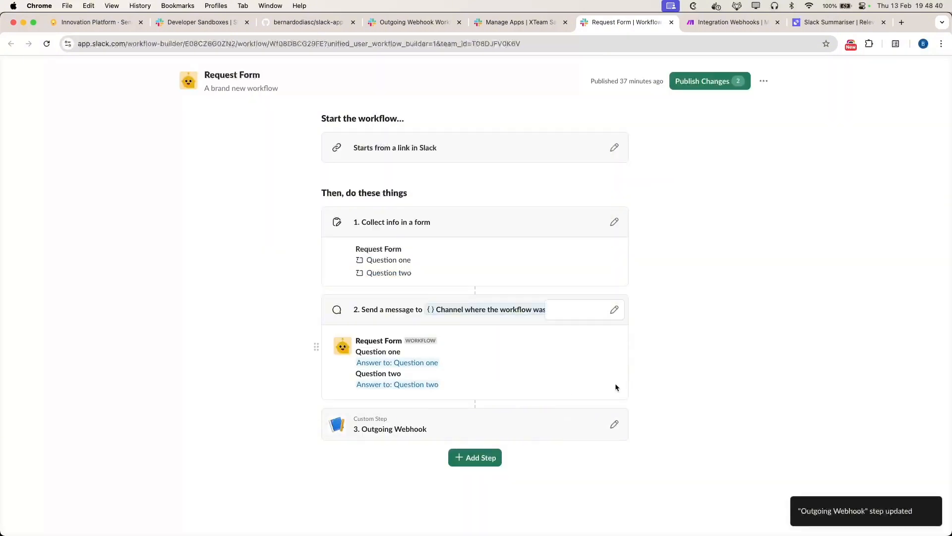
Step: Start a Send a message to channel step, then discard it
click(479, 468)
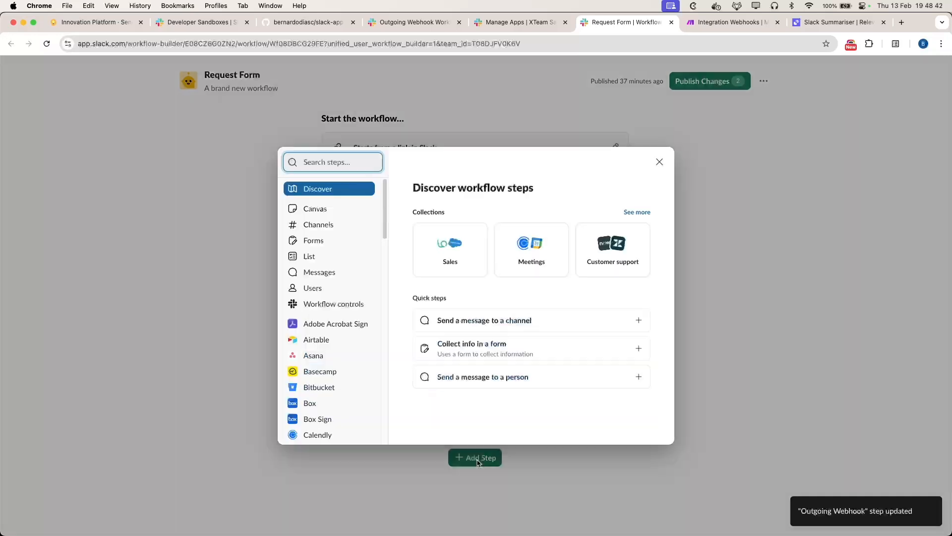
click(323, 272)
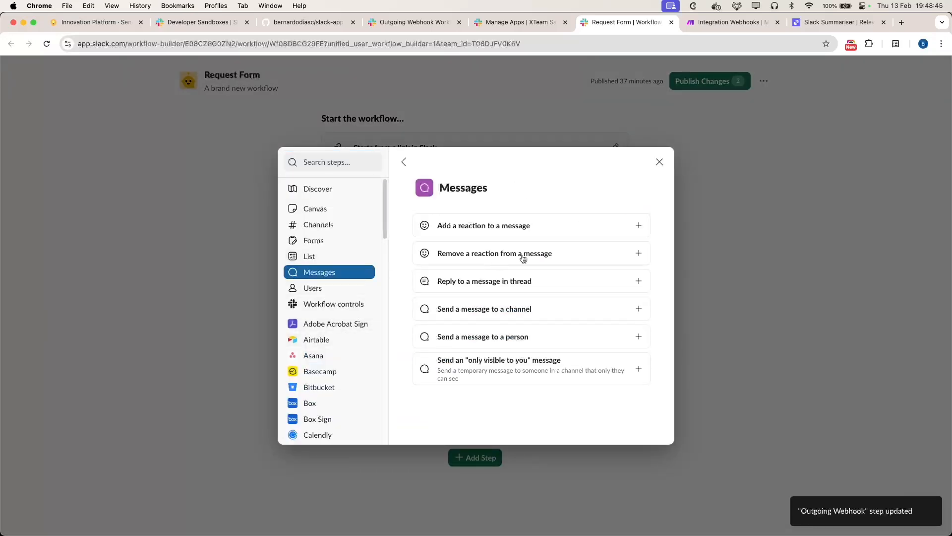
click(511, 309)
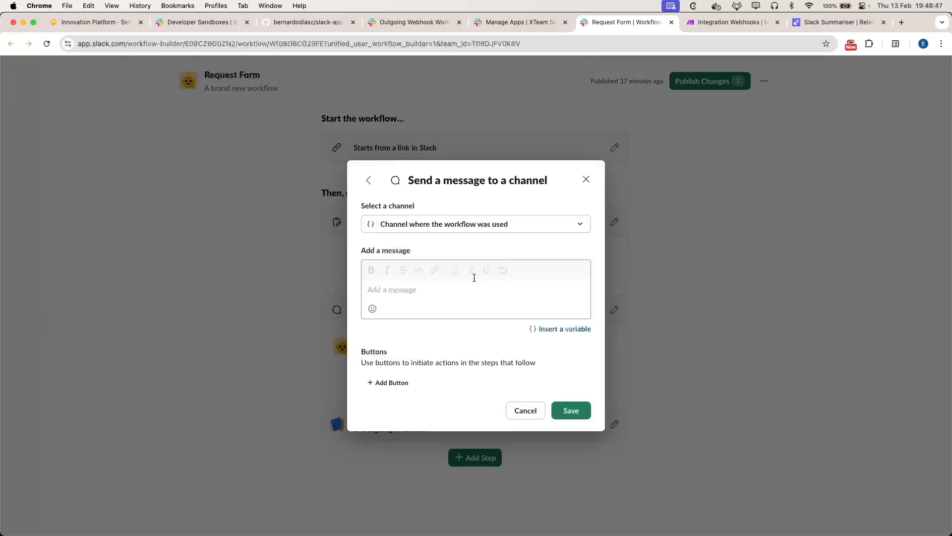
click(520, 411)
click(558, 413)
Step: Add a Reply to a message in thread step replying to the Reference to the message sent
click(469, 457)
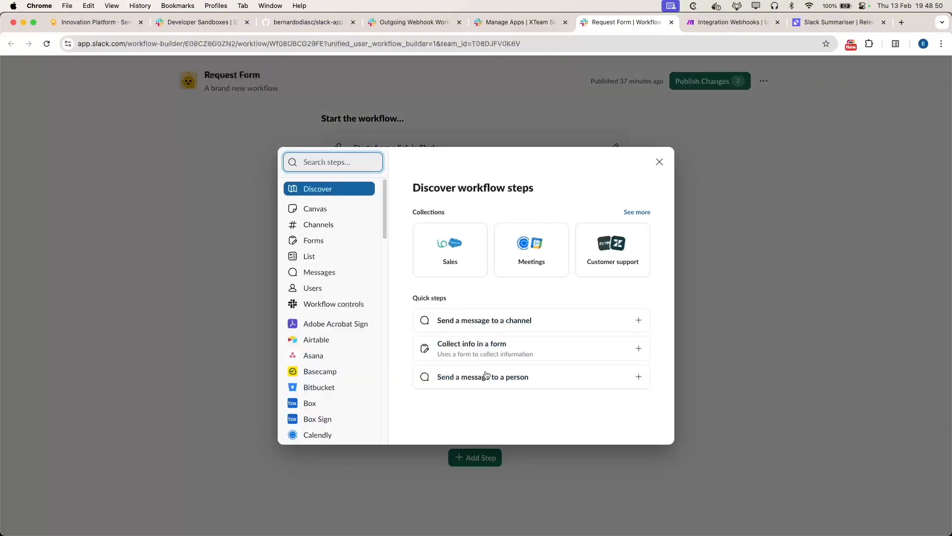
click(341, 272)
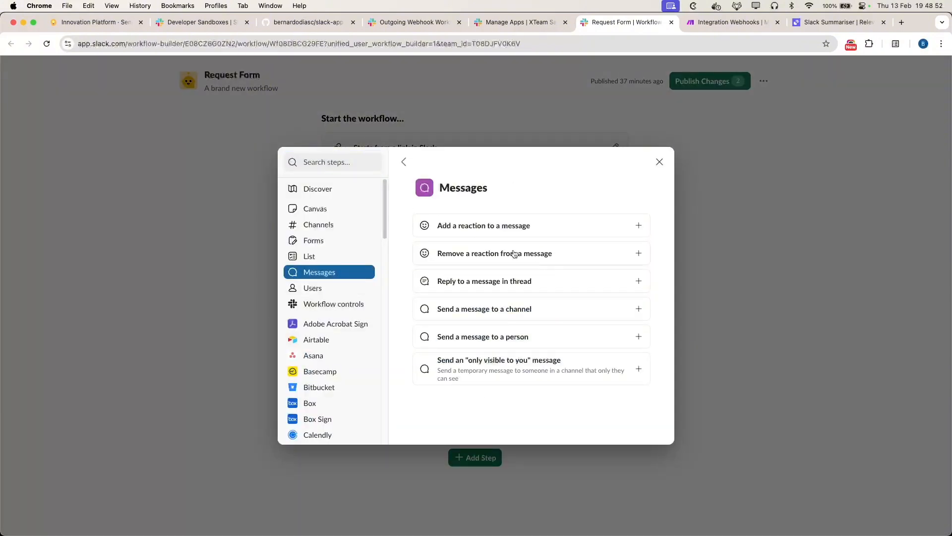
click(484, 284)
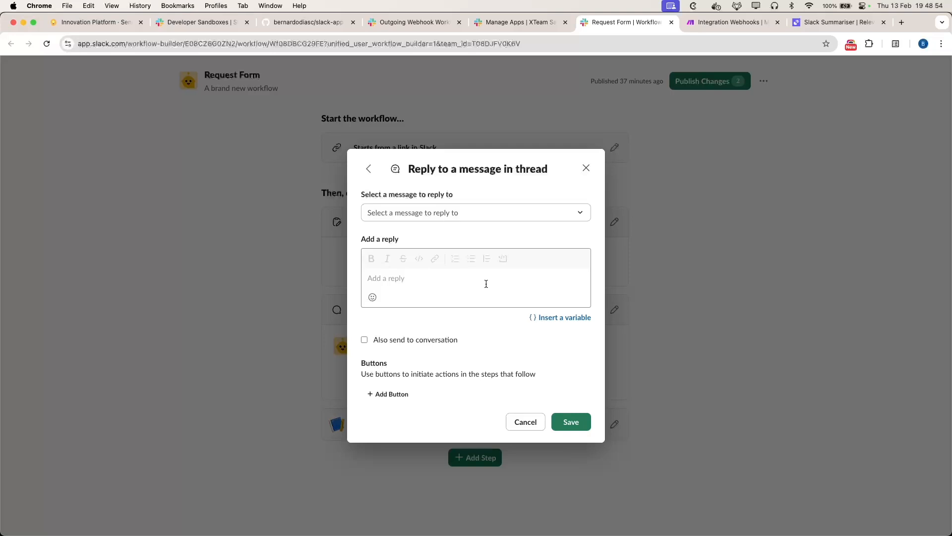
click(425, 213)
click(425, 245)
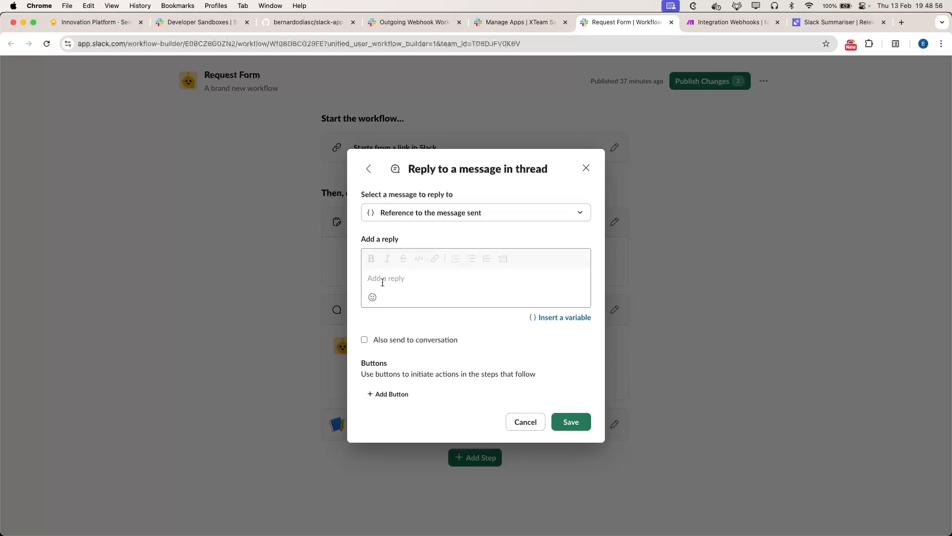
Step: Insert the webhook Response variable into the reply, with 'hey' on a line above it
click(559, 317)
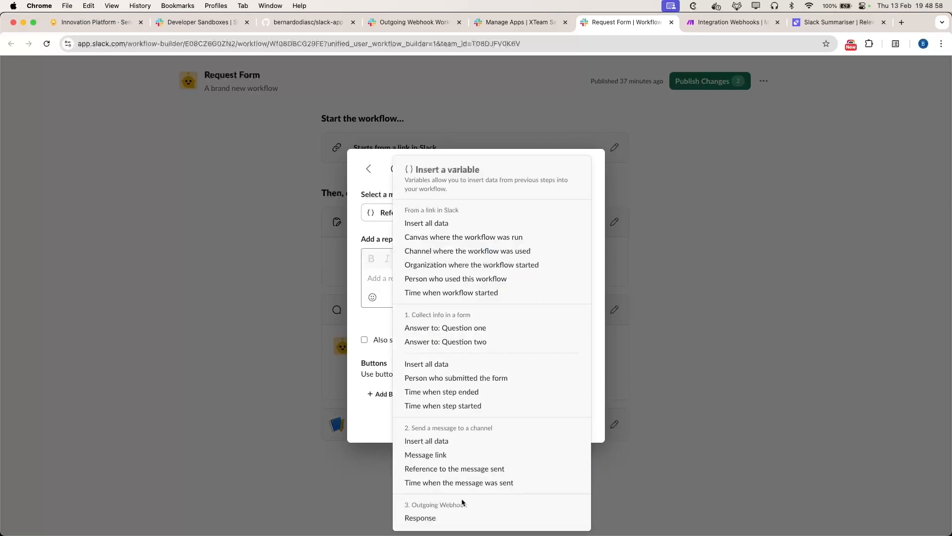
click(427, 518)
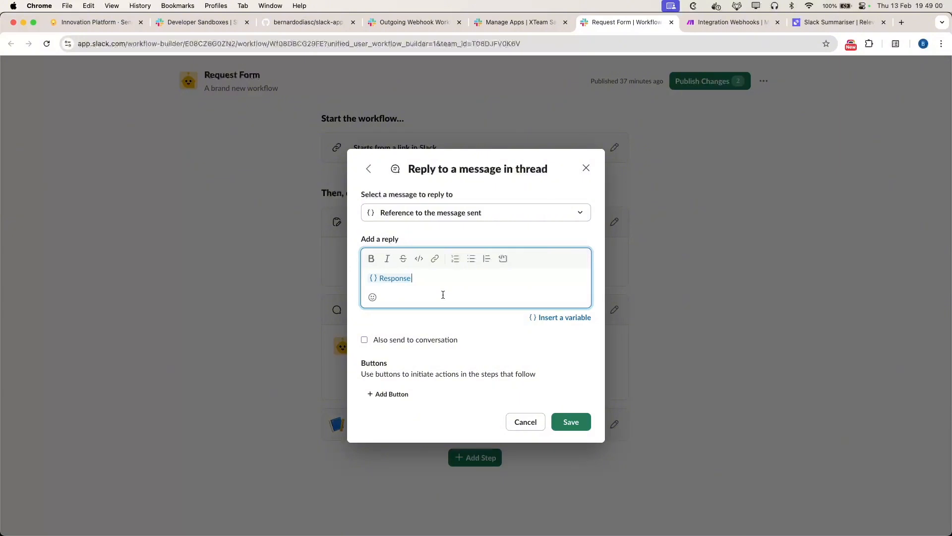
key(Return)
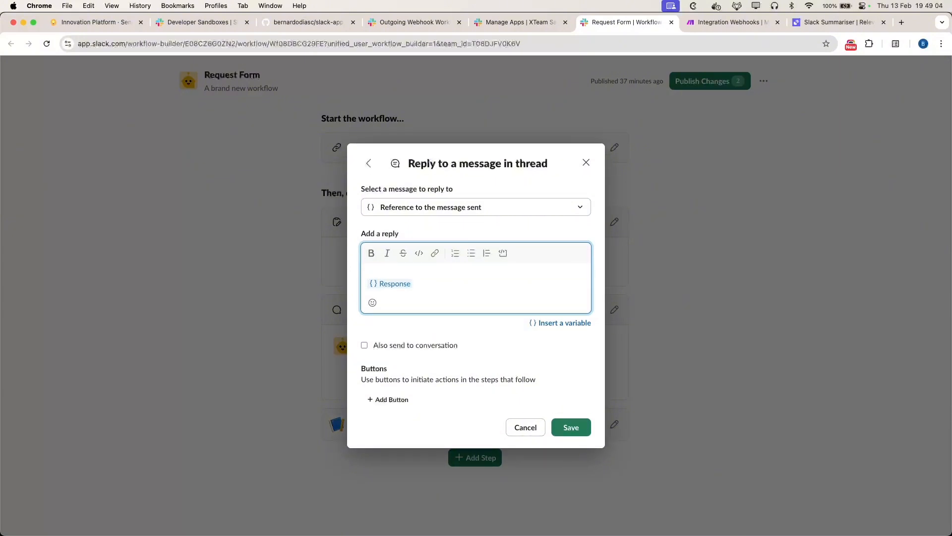
text(hey @)
key(BackSpace)
click(549, 321)
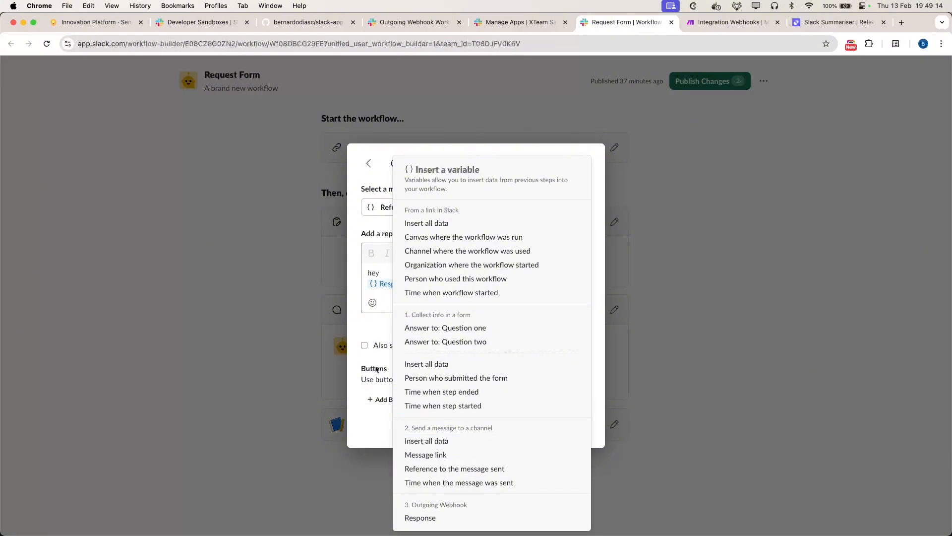
click(364, 331)
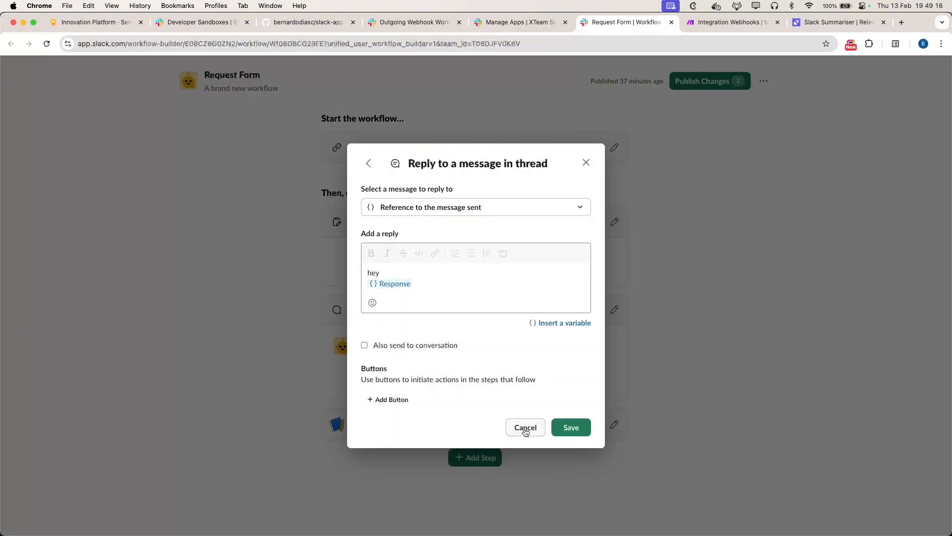
click(404, 271)
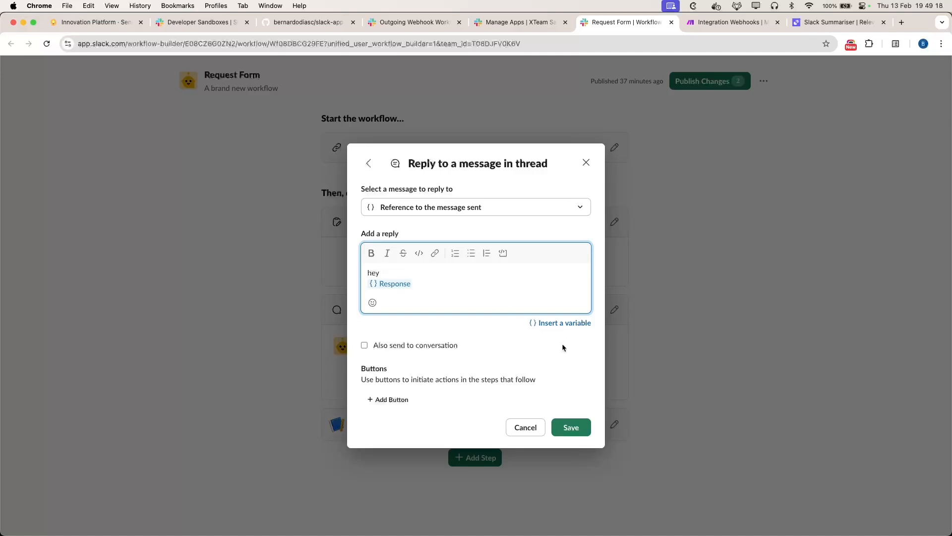
Step: Add Person who submitted the form after 'hey', followed by ', the request returned:'
click(561, 323)
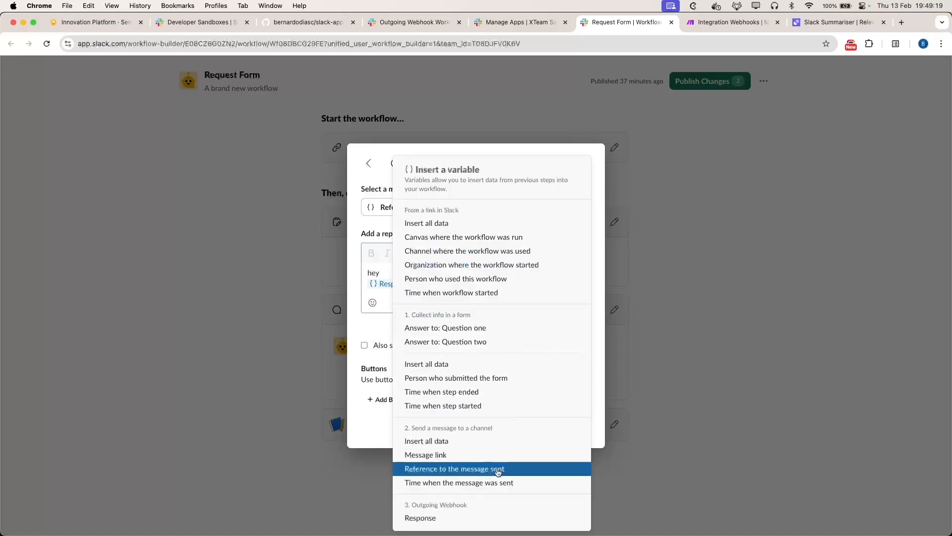
click(463, 380)
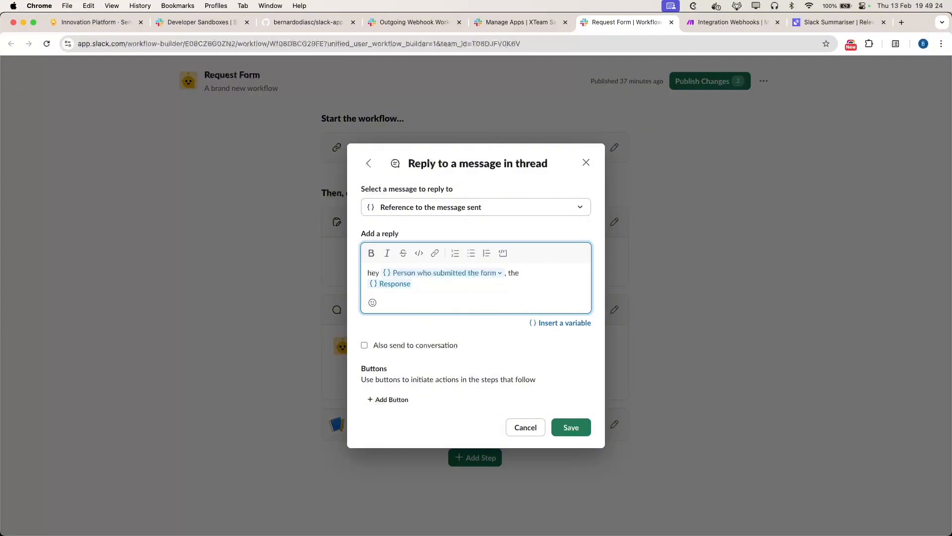
text(, the request was submit)
text(ted:)
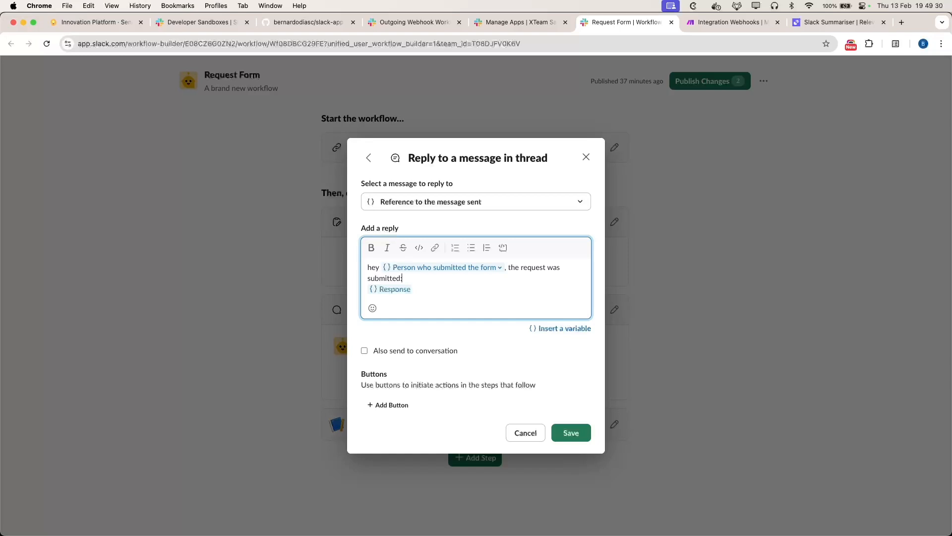
key(BackSpace)
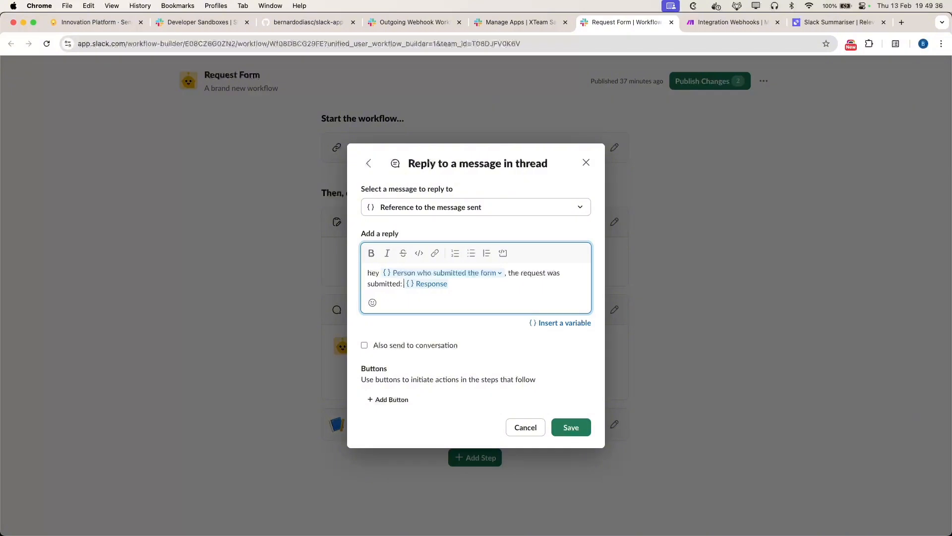
key(Right)
key(Left)
key(Left)
key(Delete)
key(Delete)
key(Delete)
key(Delete)
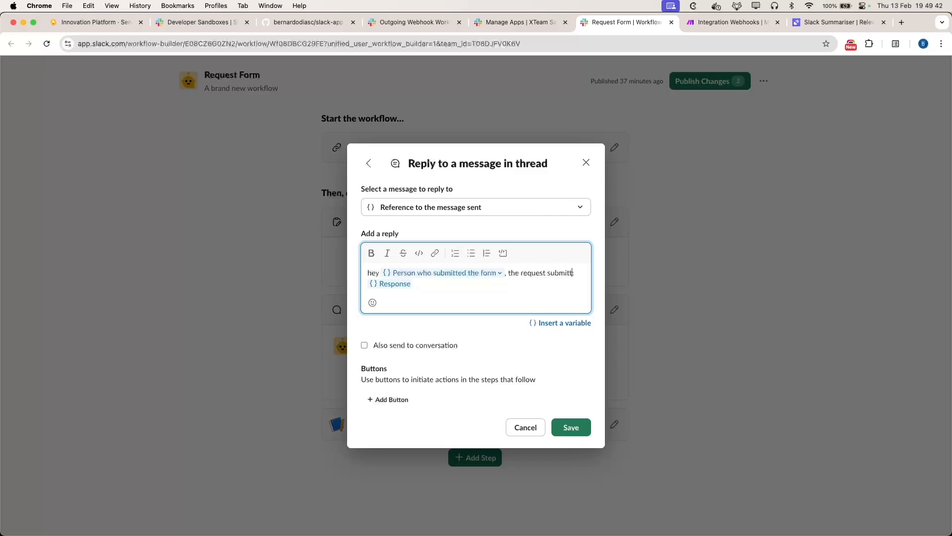
key(alt+shift+Left)
key(BackSpace)
text(returned:)
Step: Save the reply step, then add a one-time 'Submit this form' Continue workflow button to step 2
click(587, 436)
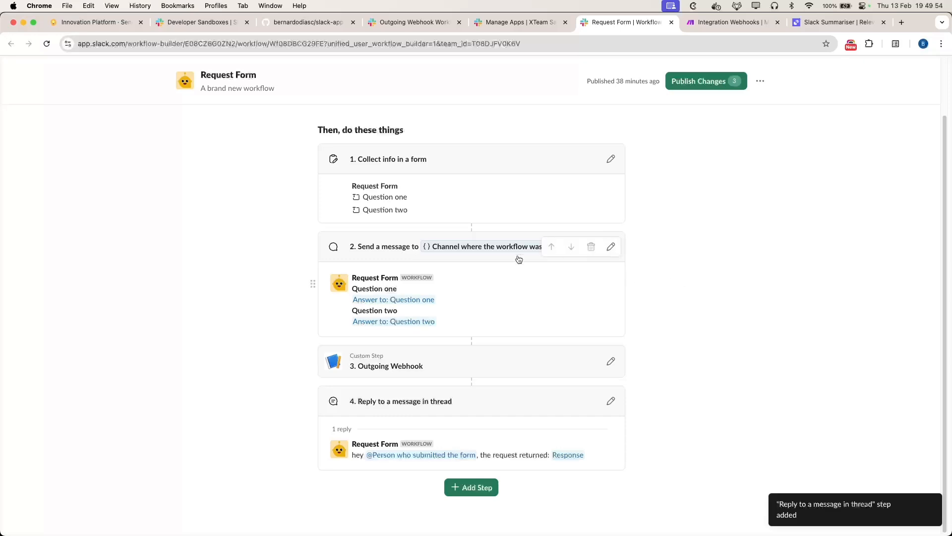
click(611, 247)
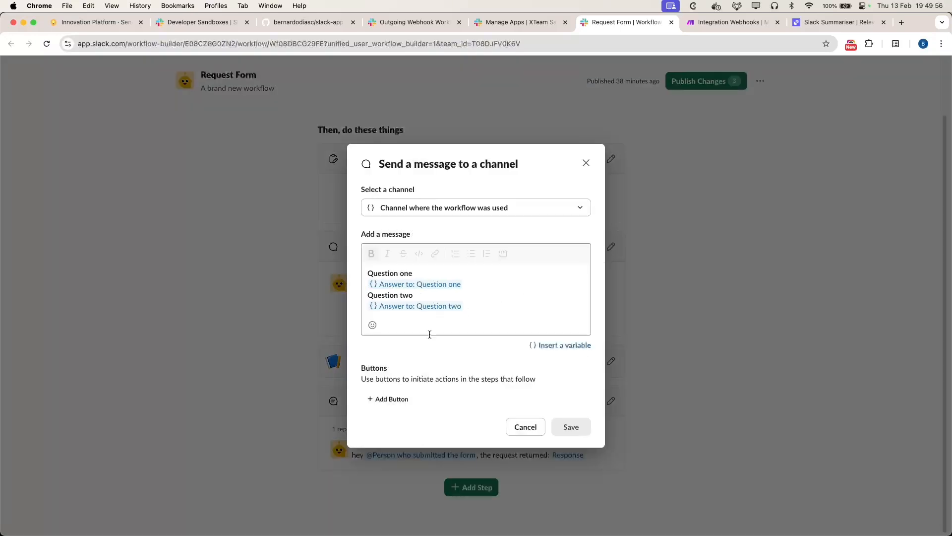
click(392, 399)
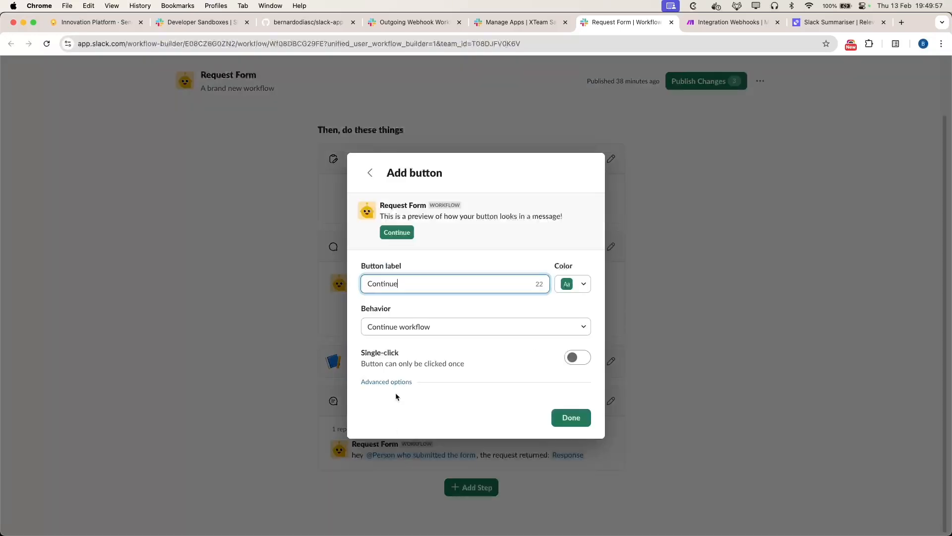
double_click(418, 287)
text(Submi)
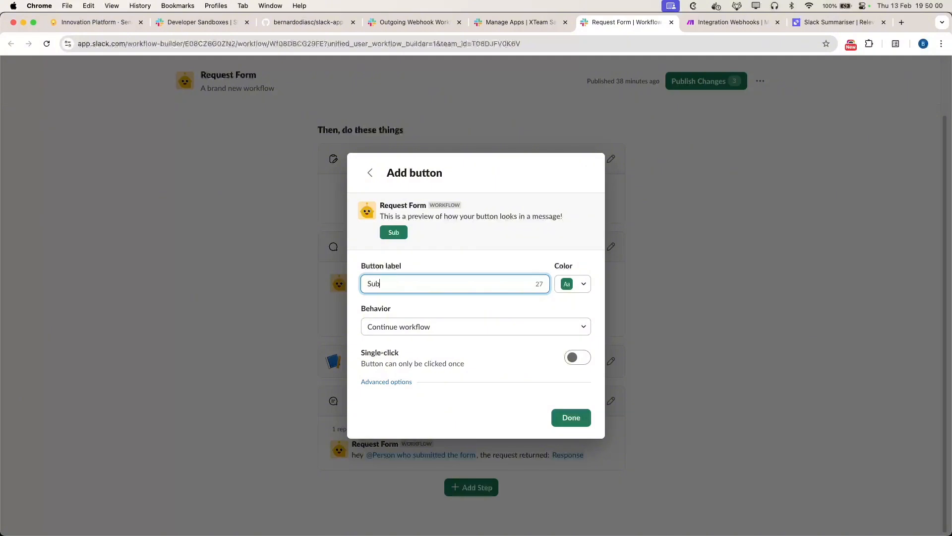
text(t this form)
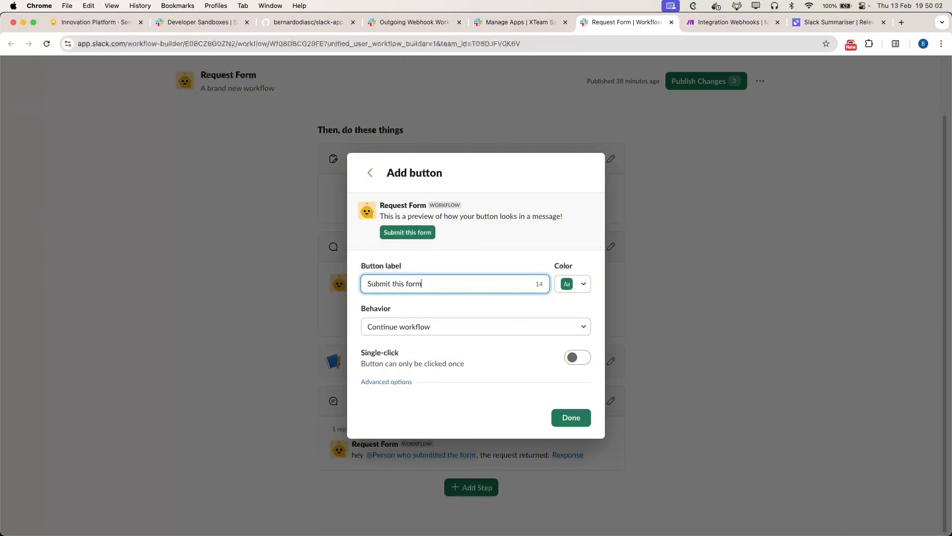
click(397, 328)
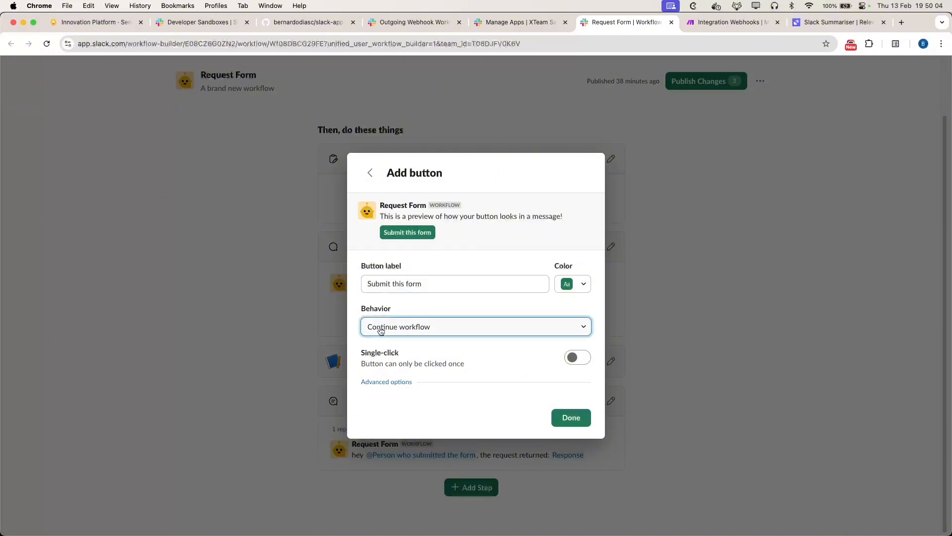
click(423, 346)
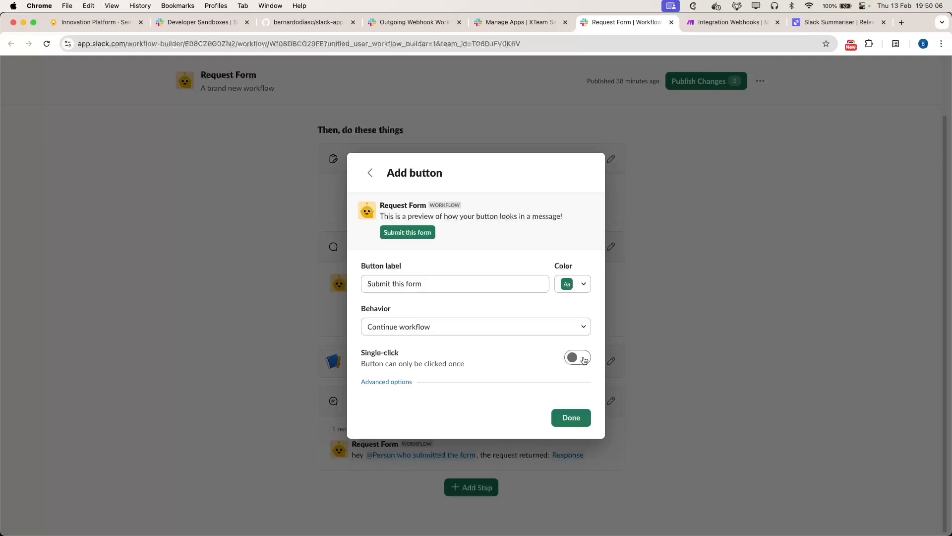
click(581, 357)
click(570, 417)
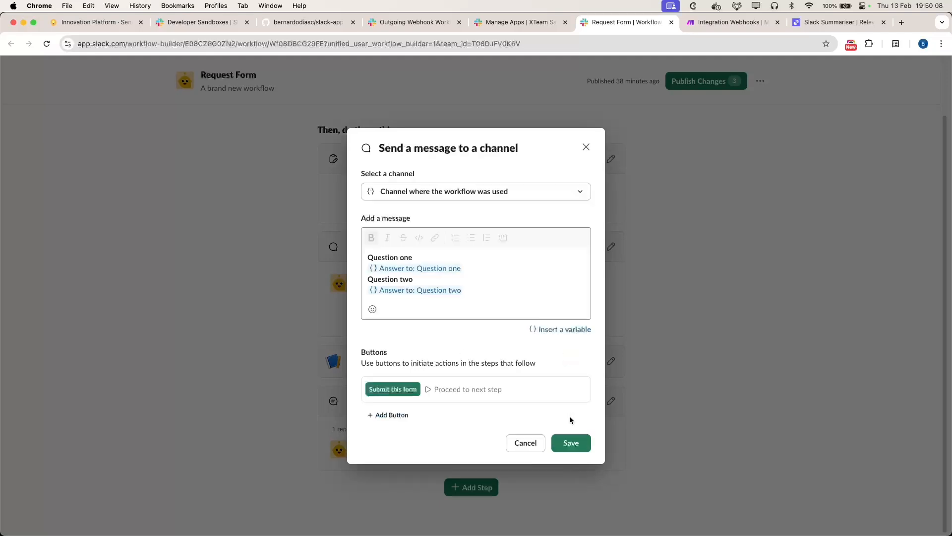
click(574, 444)
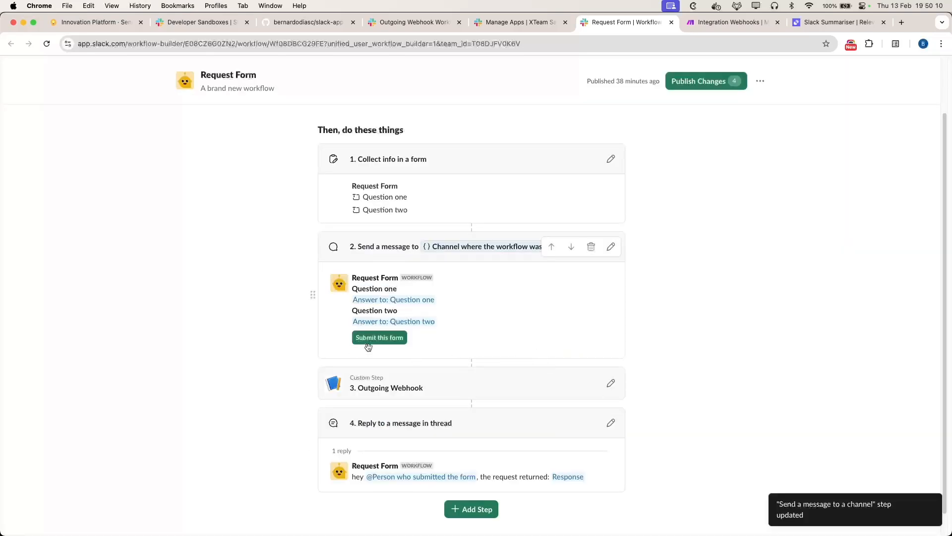
Step: Swap the reply's Person who submitted the form variable for Person who clicked the button, and save
click(610, 422)
click(512, 273)
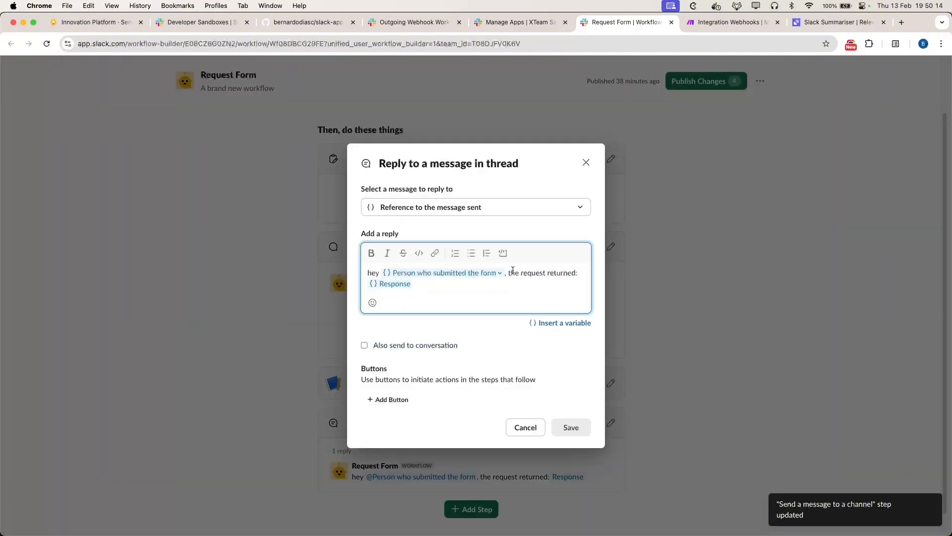
key(BackSpace)
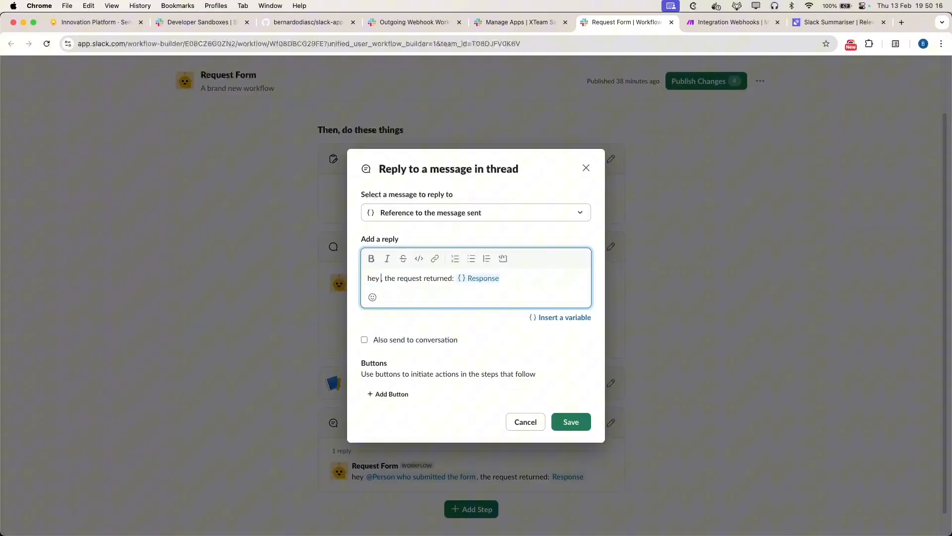
click(563, 325)
click(380, 277)
click(564, 321)
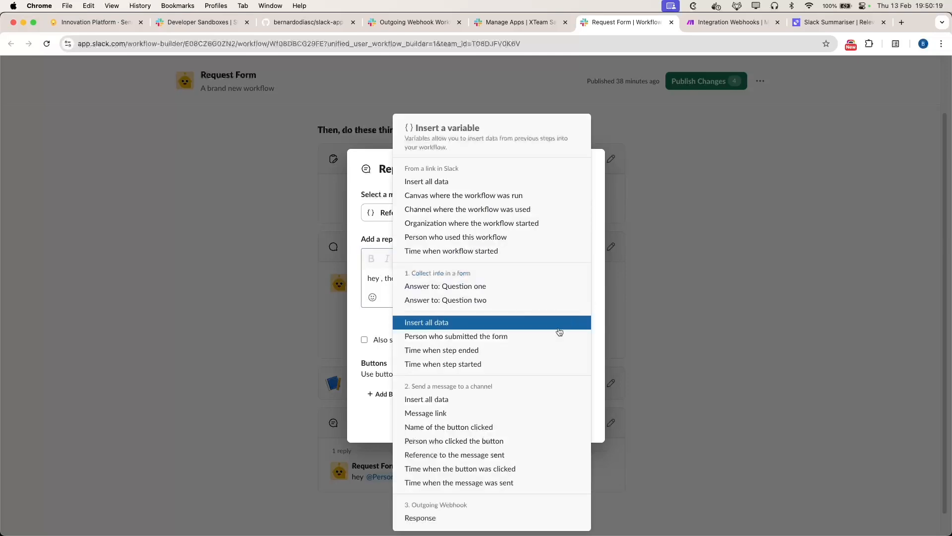
click(459, 439)
click(573, 427)
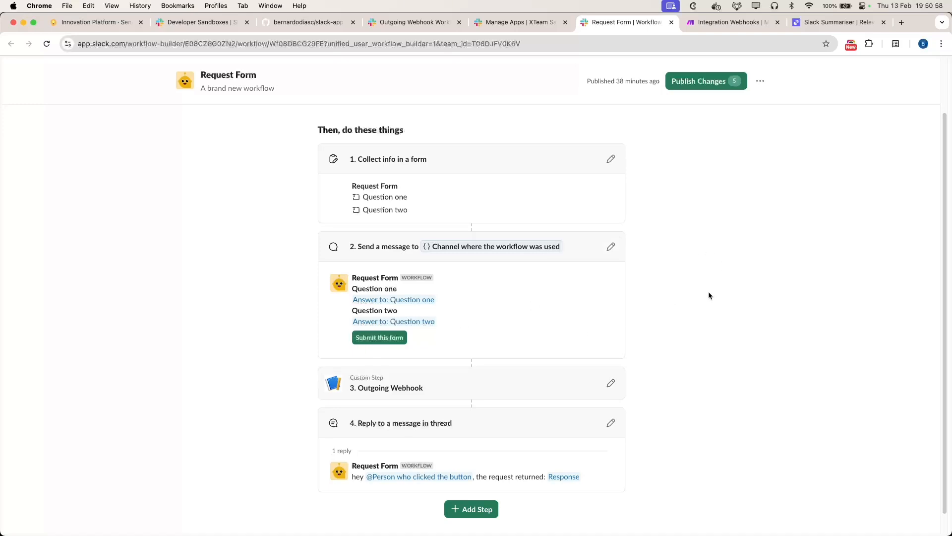
Step: Publish the four-step Request Form workflow and move on to the app management page
scroll(673, 316, down, 1)
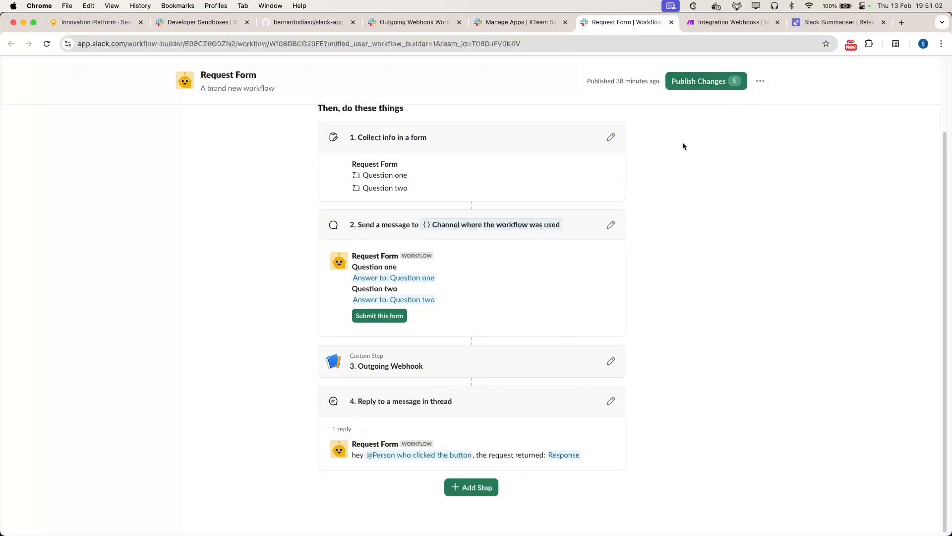
click(693, 82)
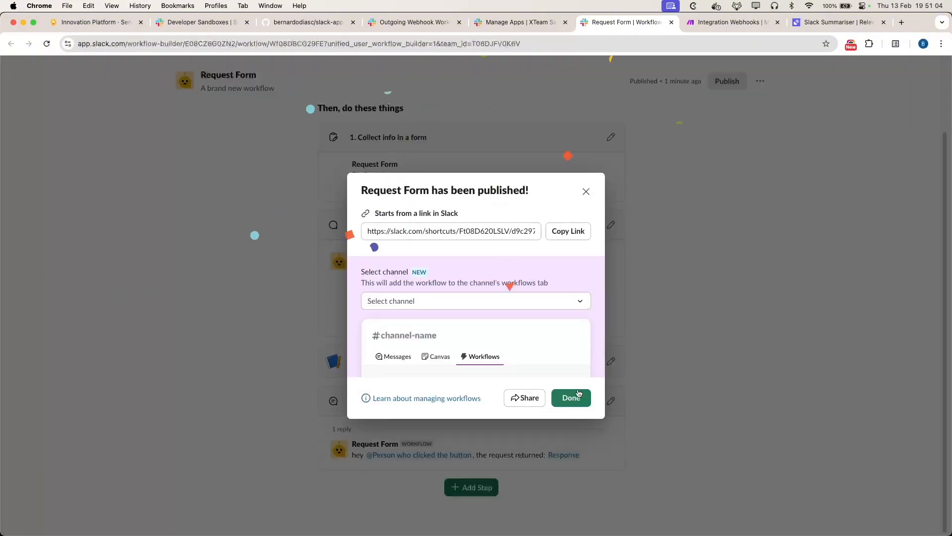
click(566, 397)
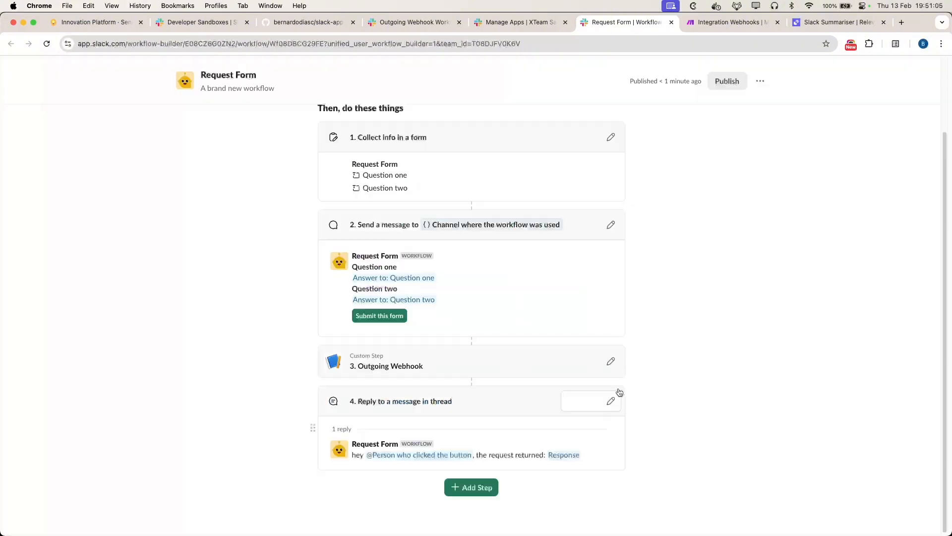
click(726, 22)
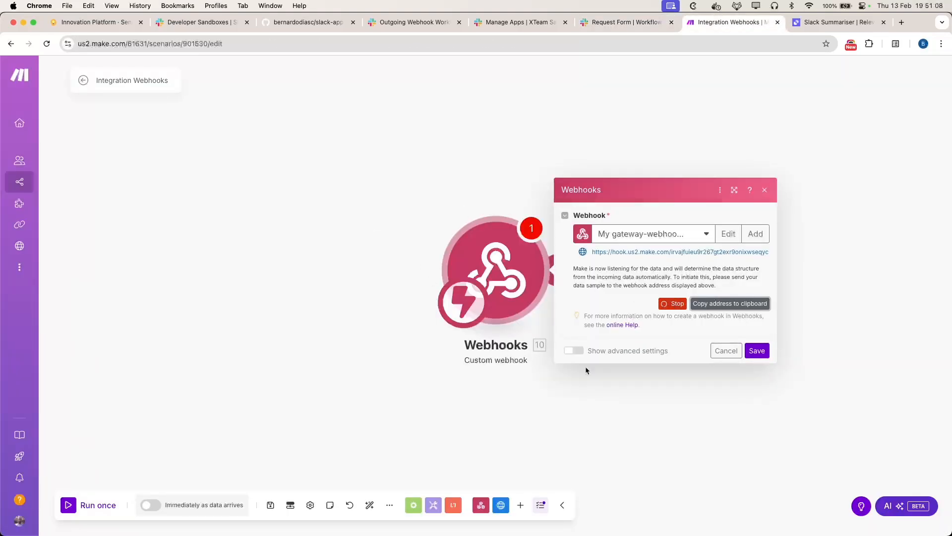
click(621, 23)
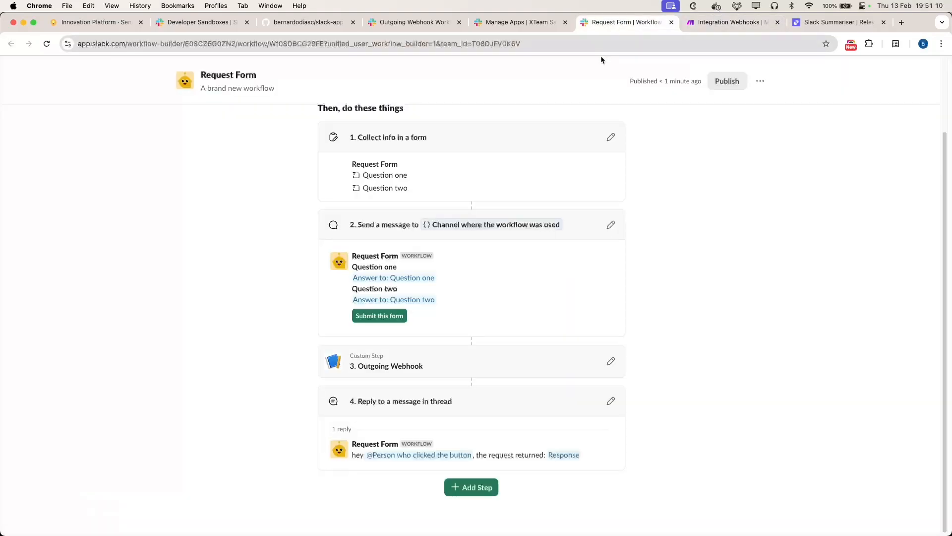
scroll(564, 212, up, 2)
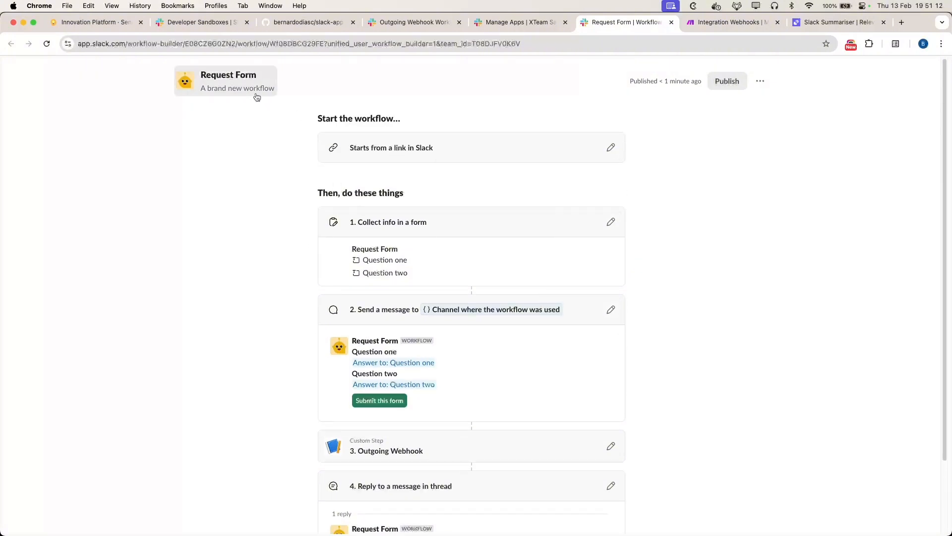
click(507, 23)
Step: Fill both Request Form questions with 'testing' and submit the form in #general
click(419, 22)
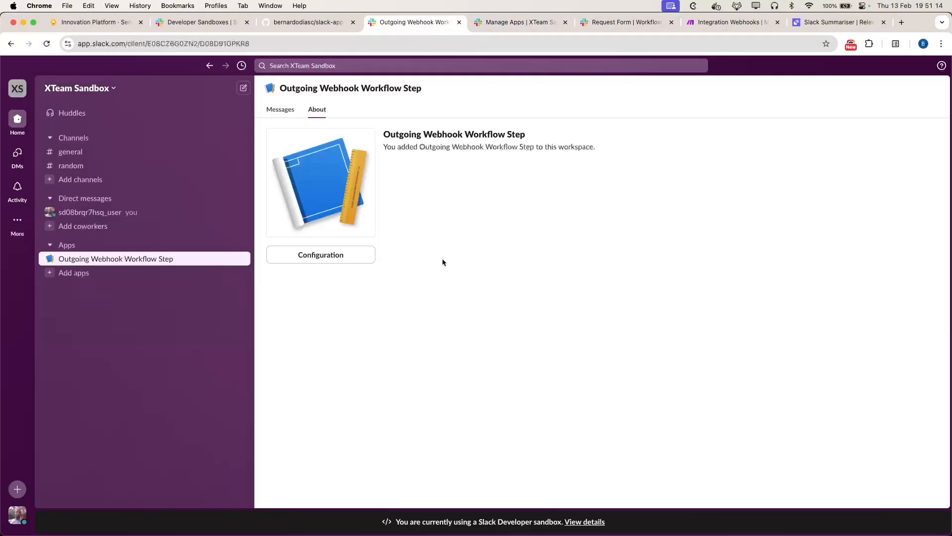
click(111, 151)
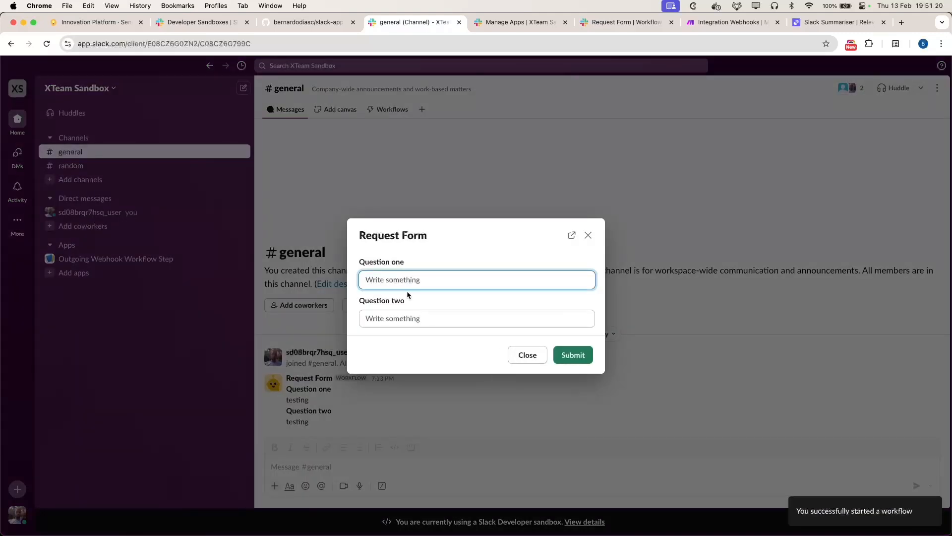
text(testin)
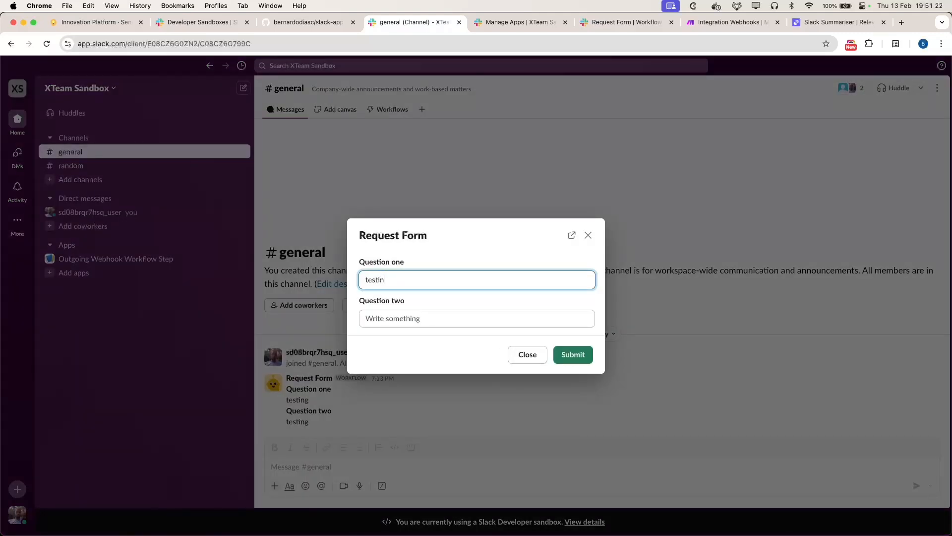
text(g)
key(Tab)
text(testin)
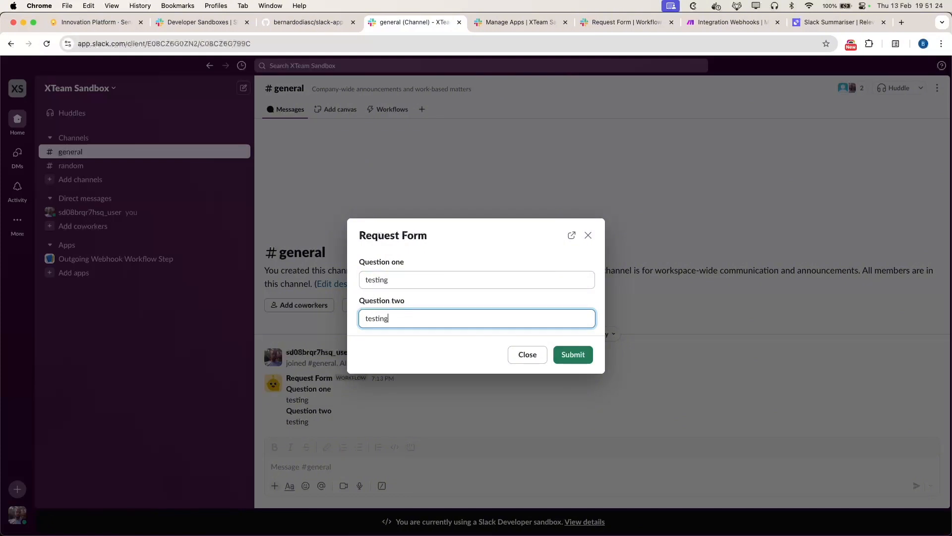
text(g)
click(576, 358)
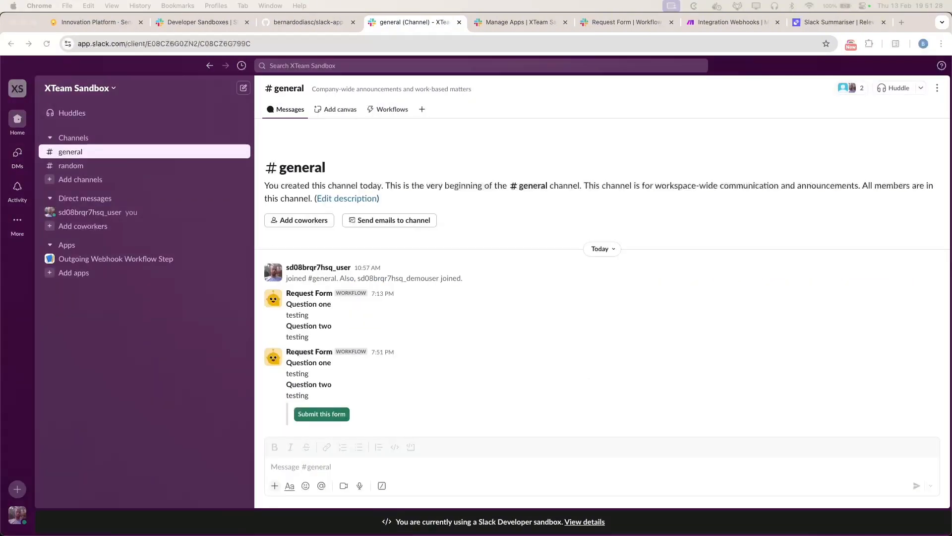
Step: Click 'Submit this form' on the posted message and check that the thread reply reads 'Accepted'
click(322, 416)
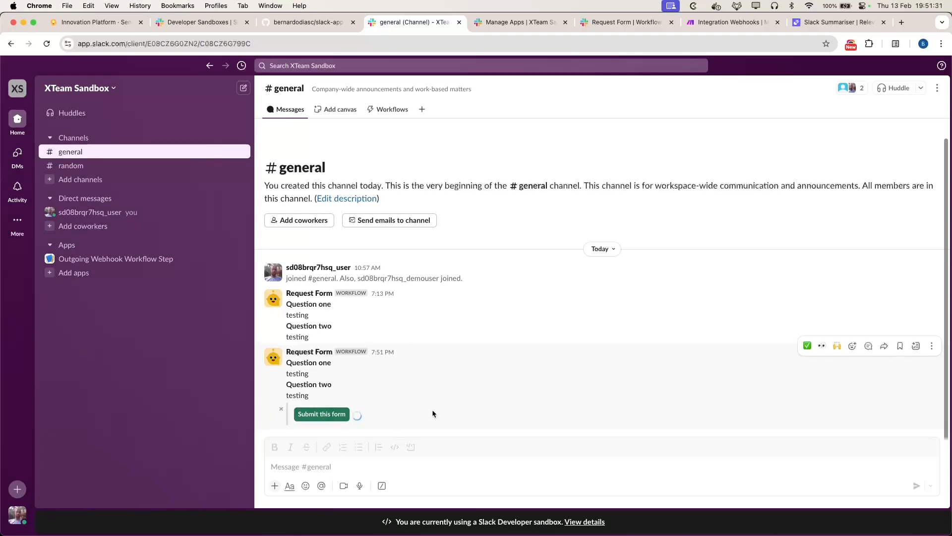
click(867, 355)
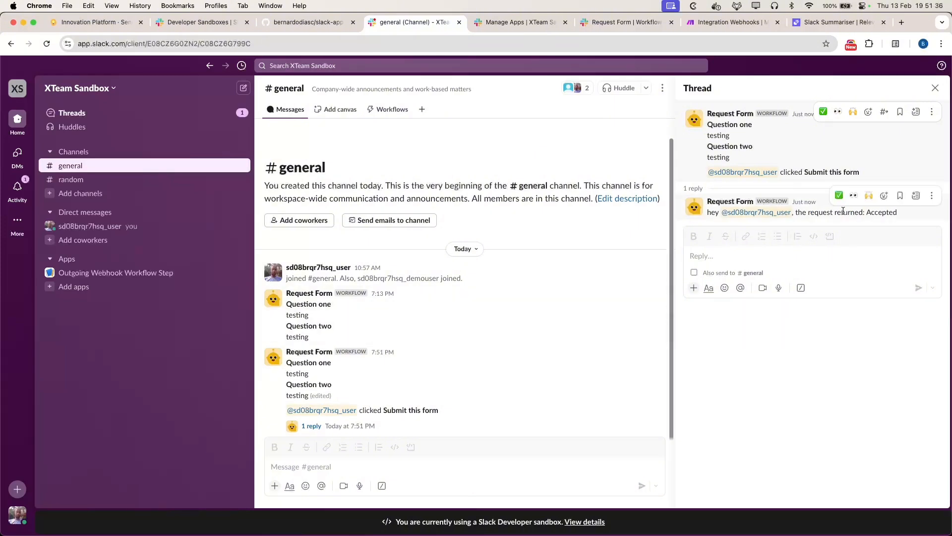
double_click(882, 213)
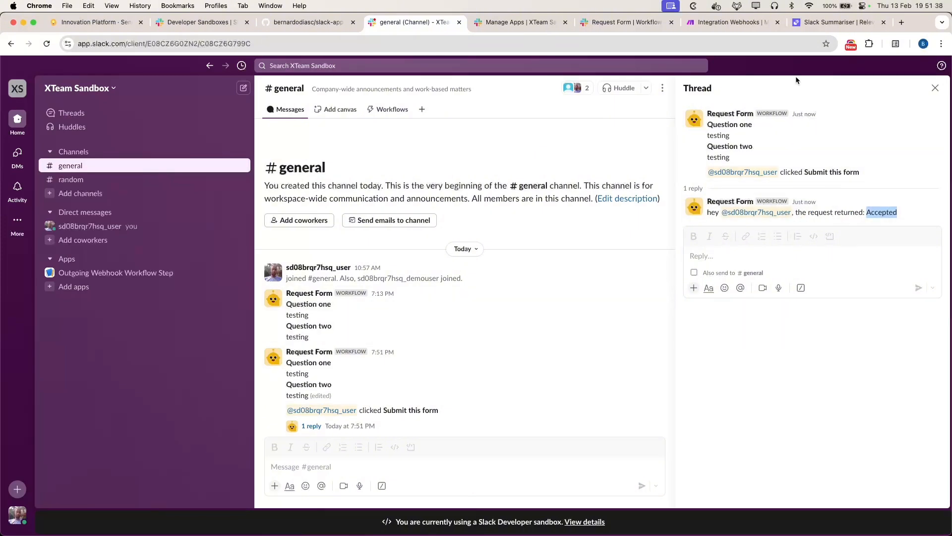
Step: Add a Webhooks > Webhook response module after the custom webhook trigger
click(733, 23)
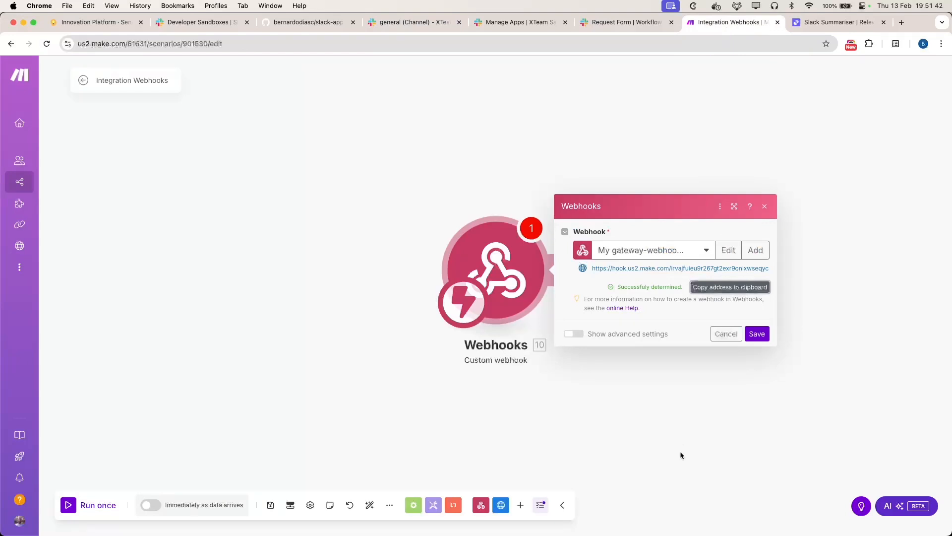
drag(625, 284, 634, 287)
click(647, 370)
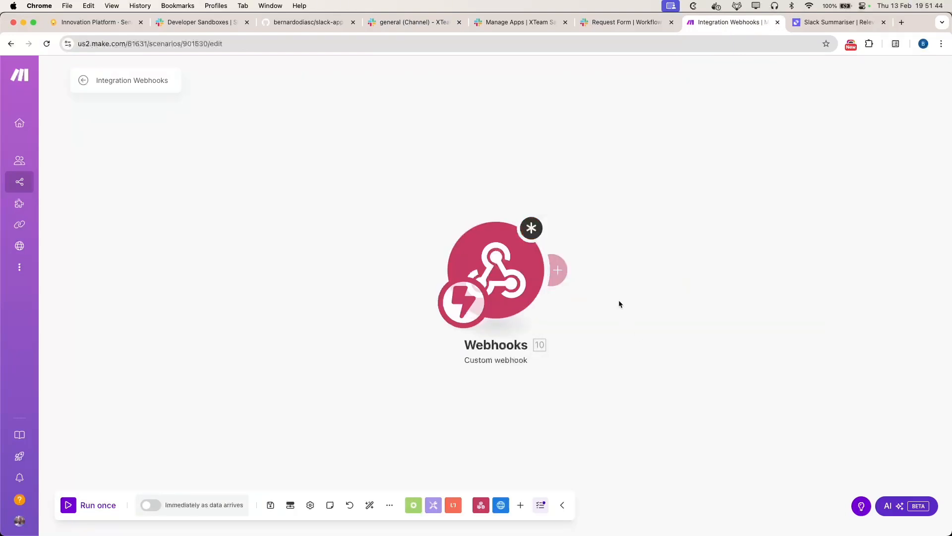
click(563, 271)
click(779, 266)
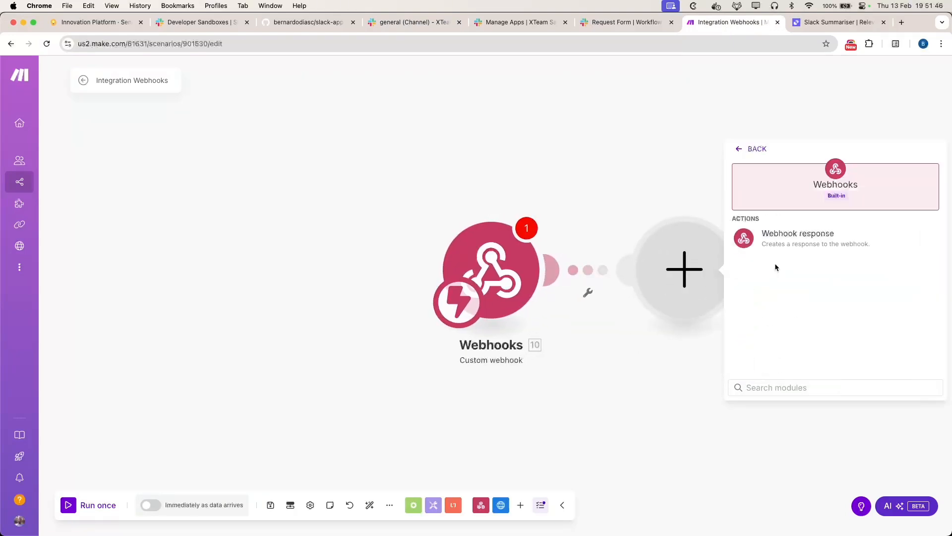
click(802, 233)
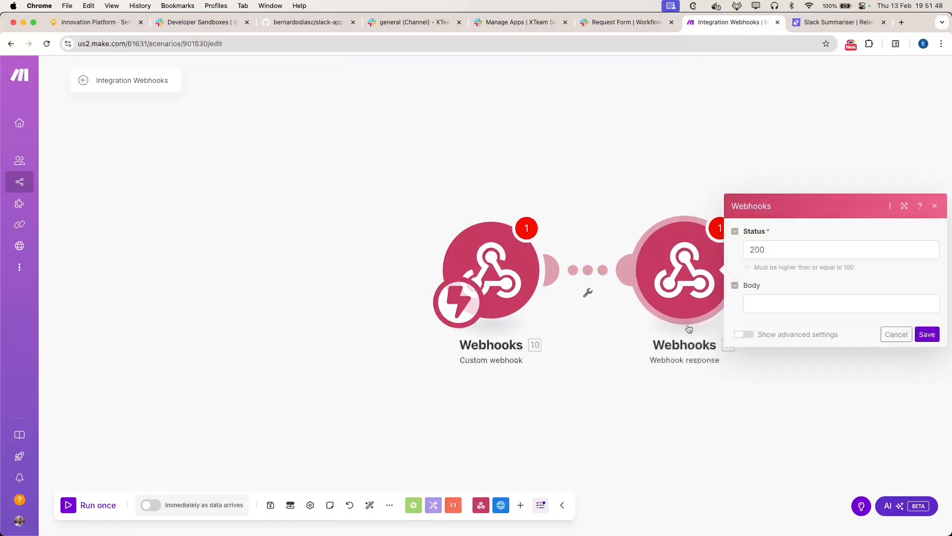
Step: Set the response body to JSON { "message": ... } with the incoming message mapped in
click(746, 306)
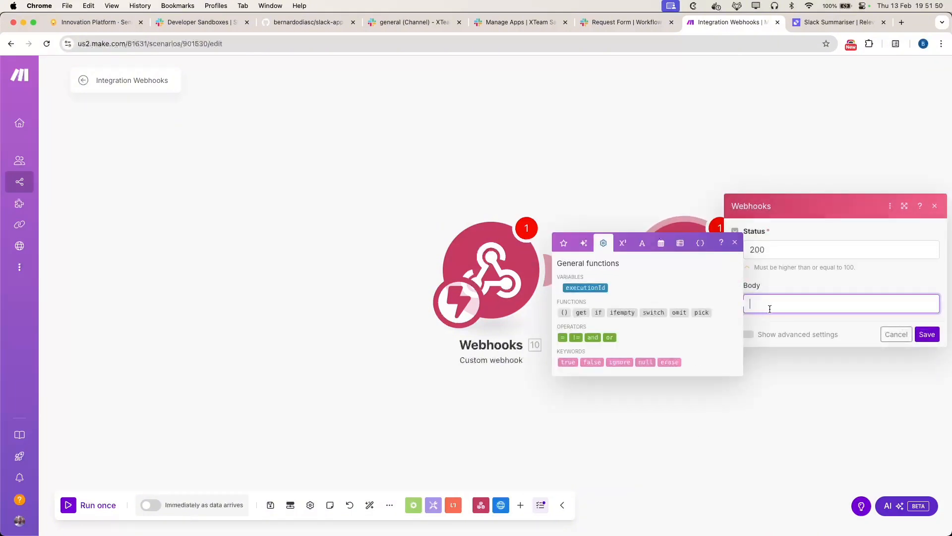
click(730, 425)
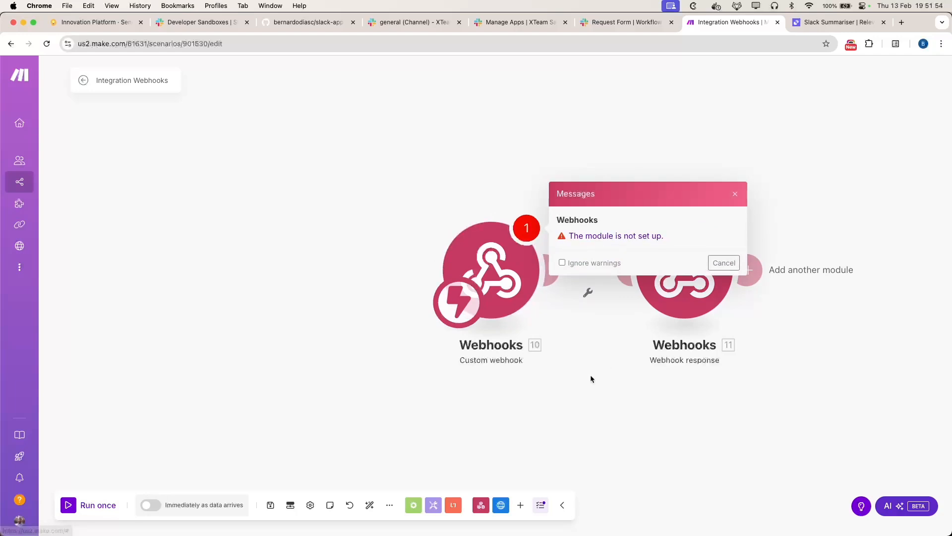
click(519, 278)
click(752, 334)
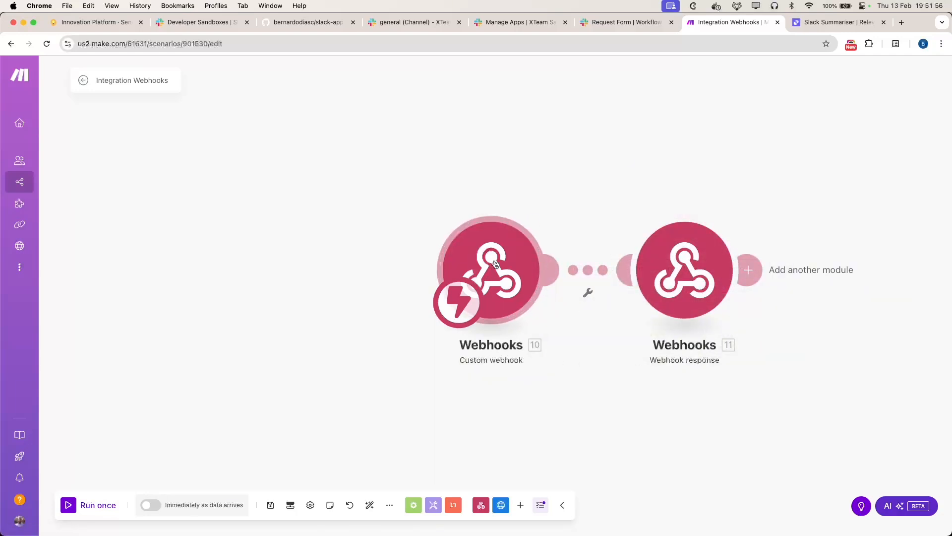
click(660, 269)
click(775, 304)
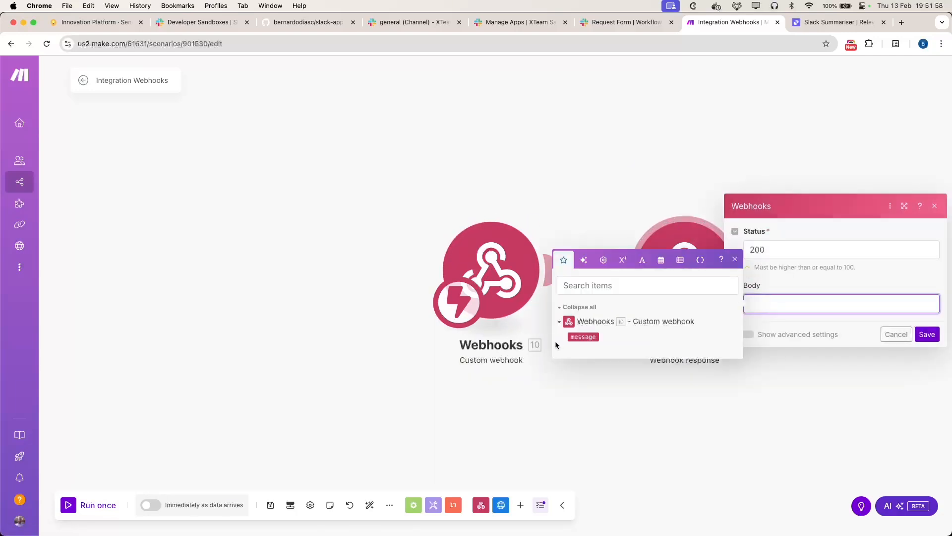
click(590, 337)
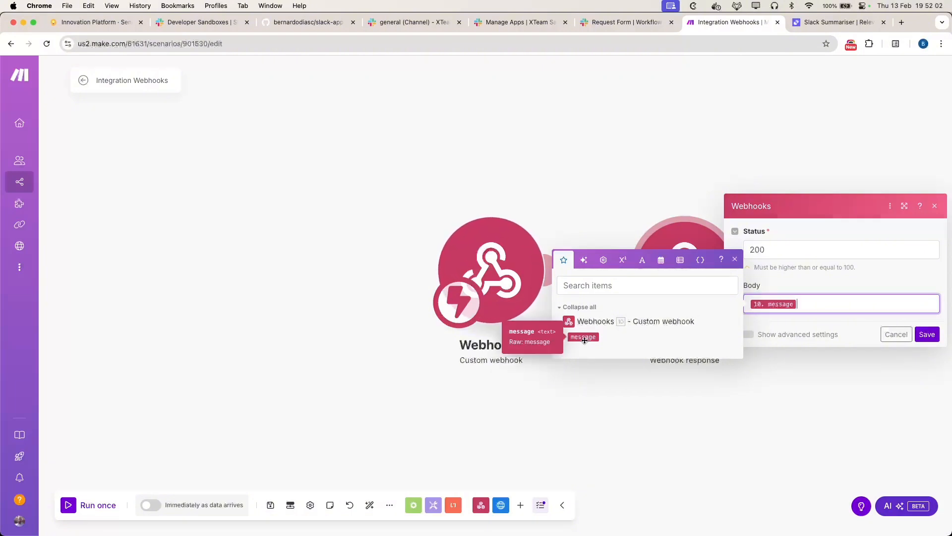
click(795, 427)
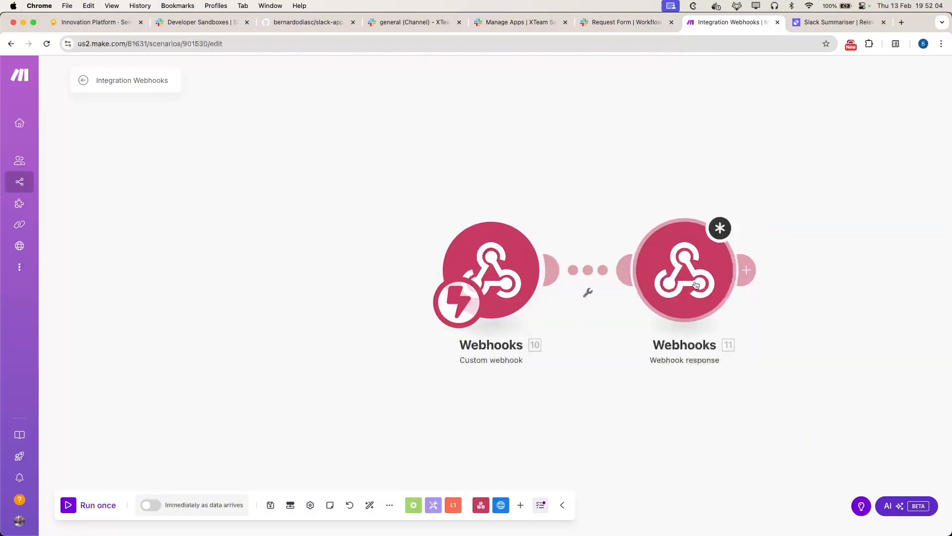
click(808, 305)
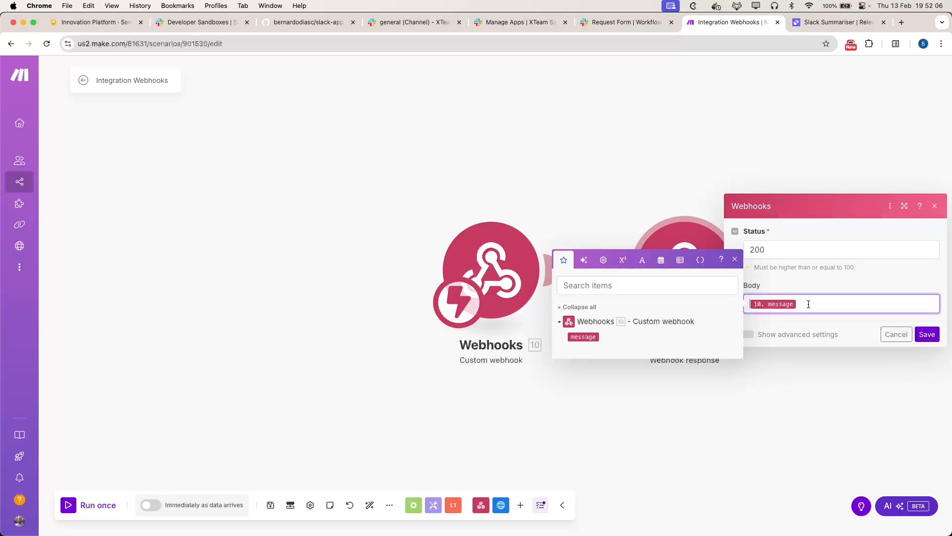
text({ ")
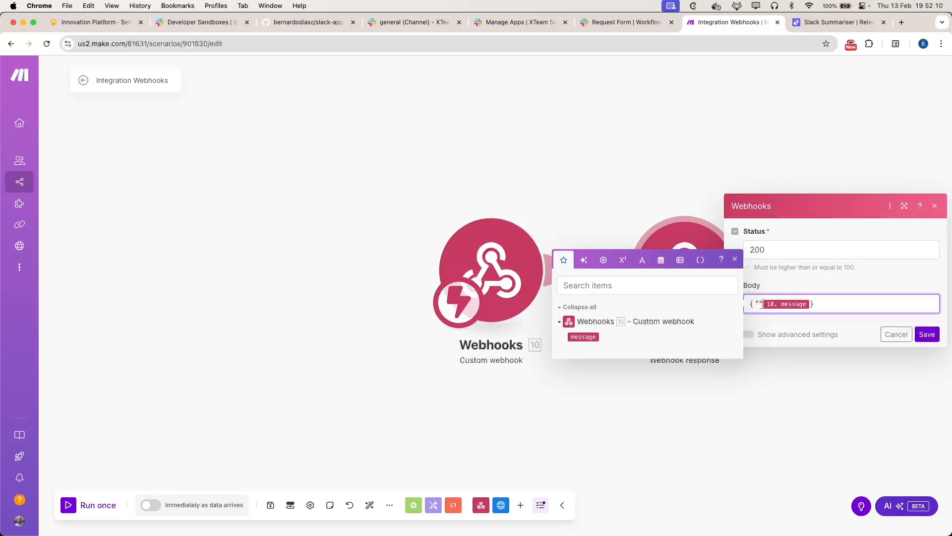
text(message":)
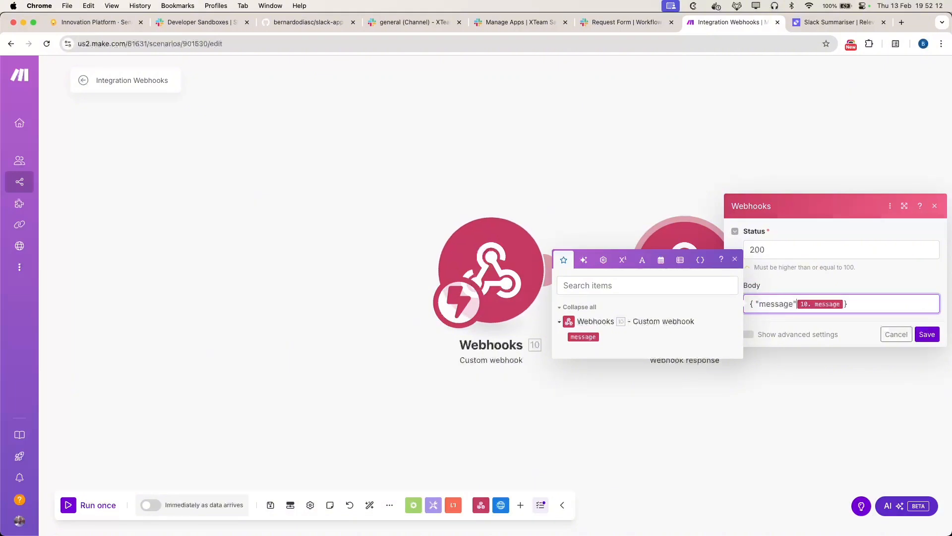
key(Right)
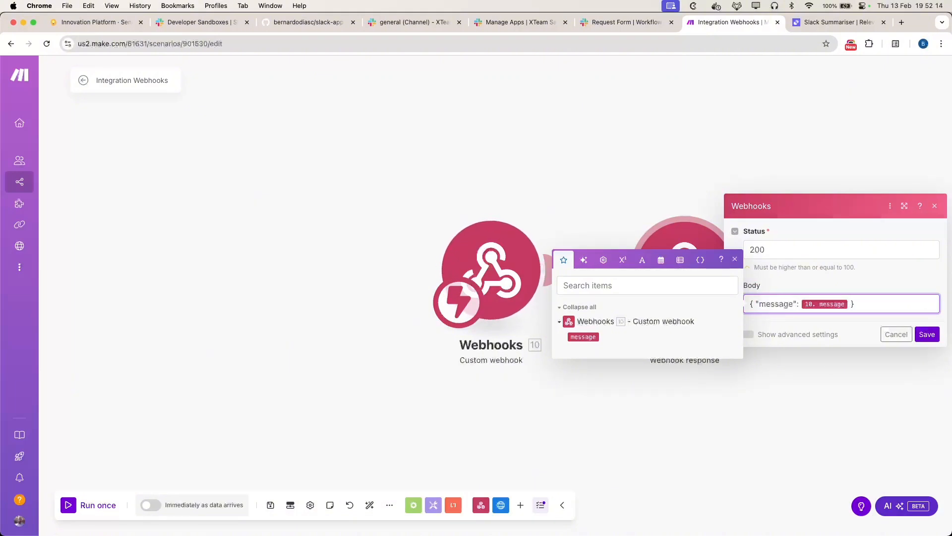
Step: Add a Content-Type: application/json custom header and save the Webhook response
click(747, 334)
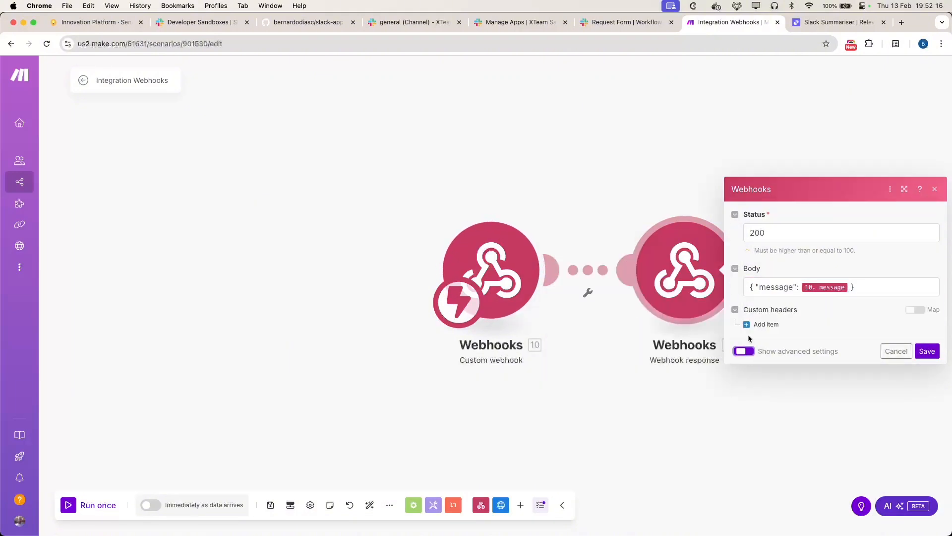
click(774, 326)
click(782, 294)
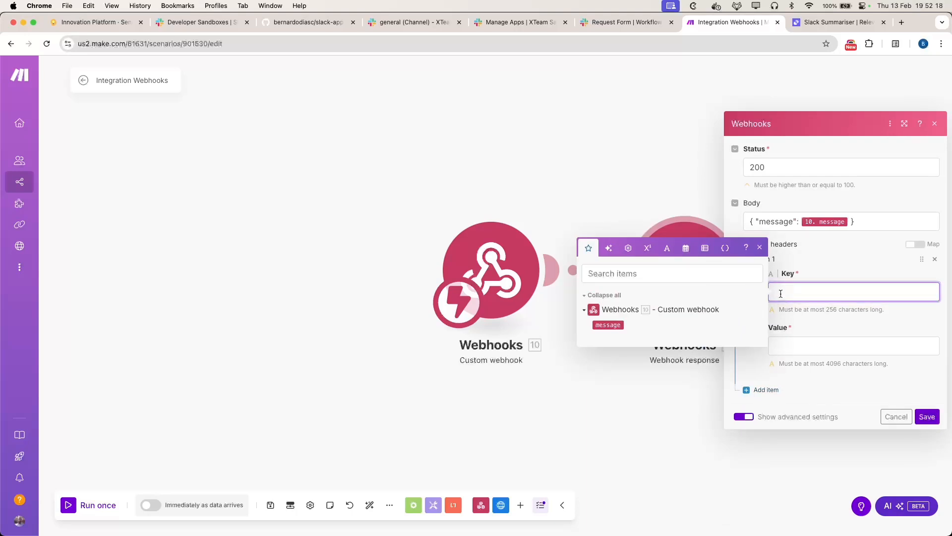
text(Content-Type)
key(Tab)
text(appl)
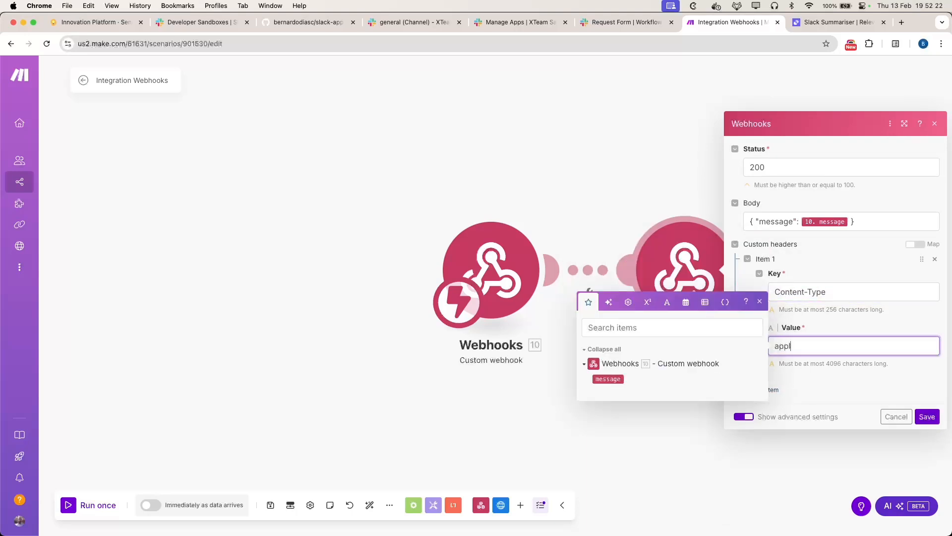
text(ication/json)
click(927, 417)
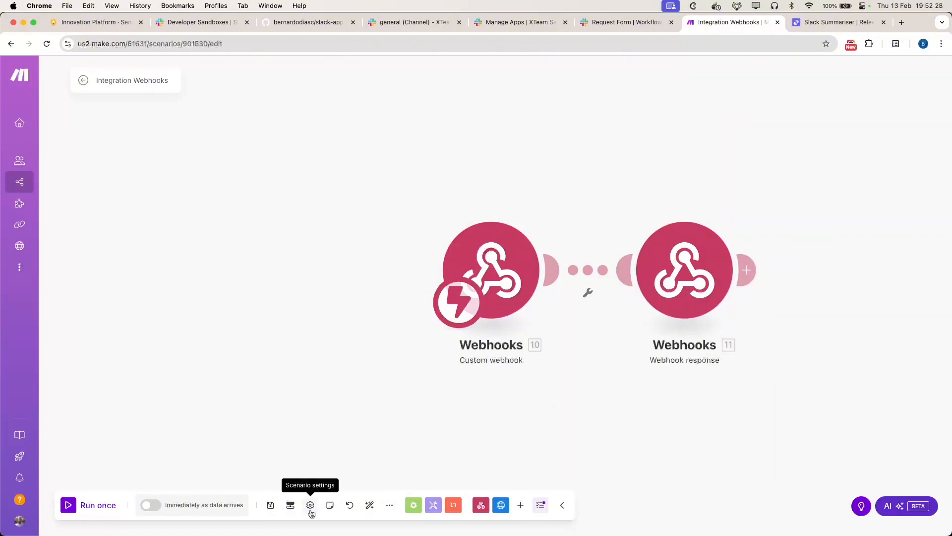
Step: Save and run the scenario, then replace the mapped response message with 'I got this'
click(271, 506)
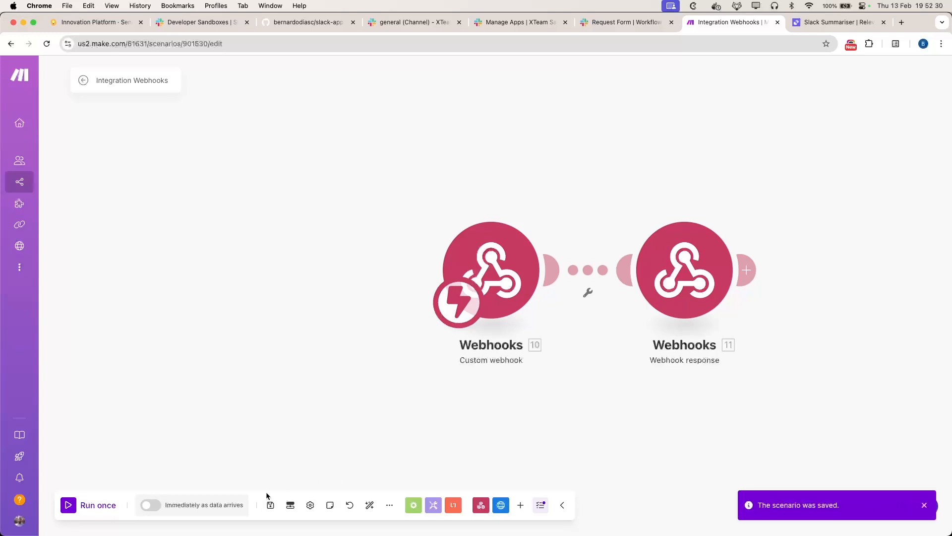
click(67, 507)
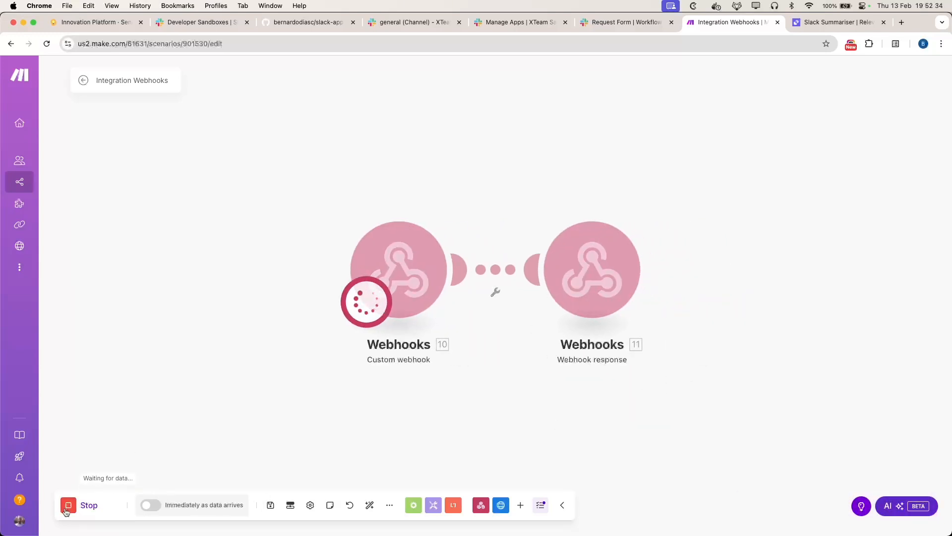
click(576, 297)
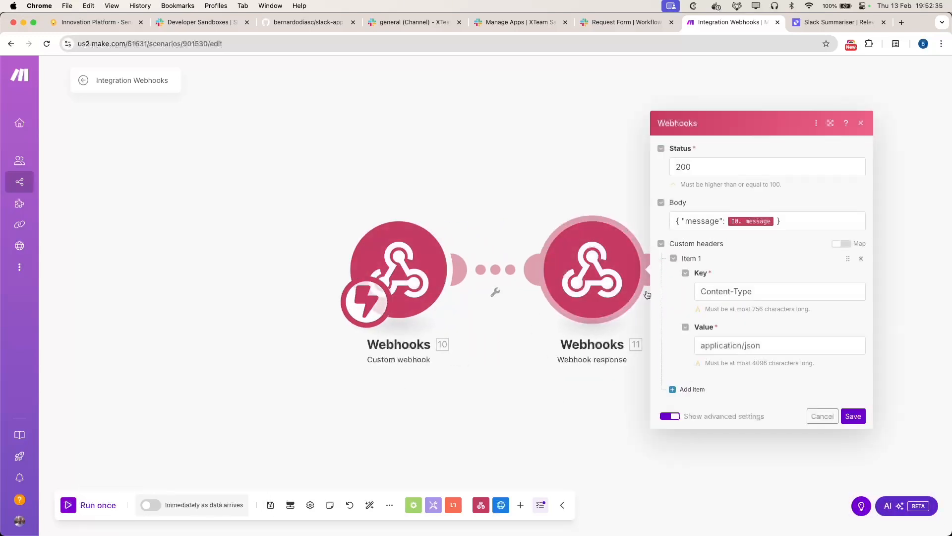
click(724, 224)
text(")
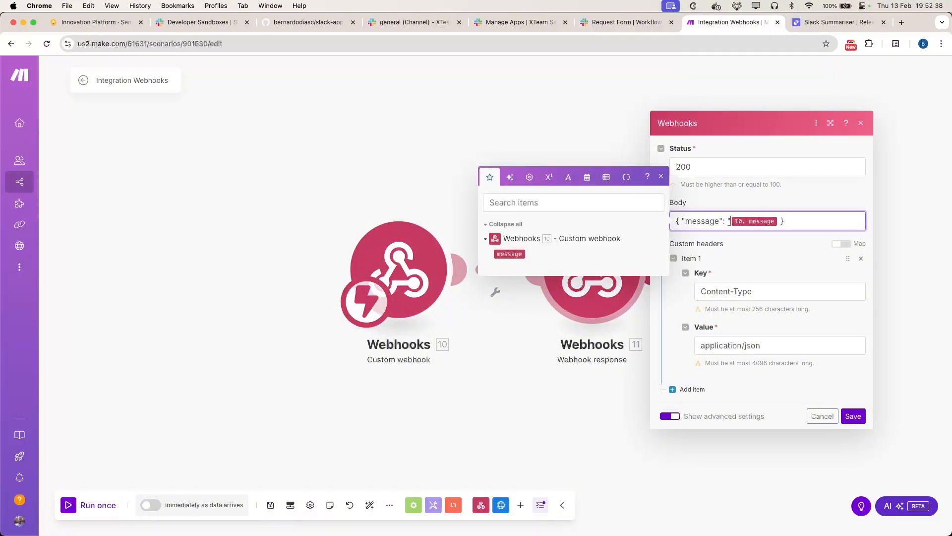
key(BackSpace)
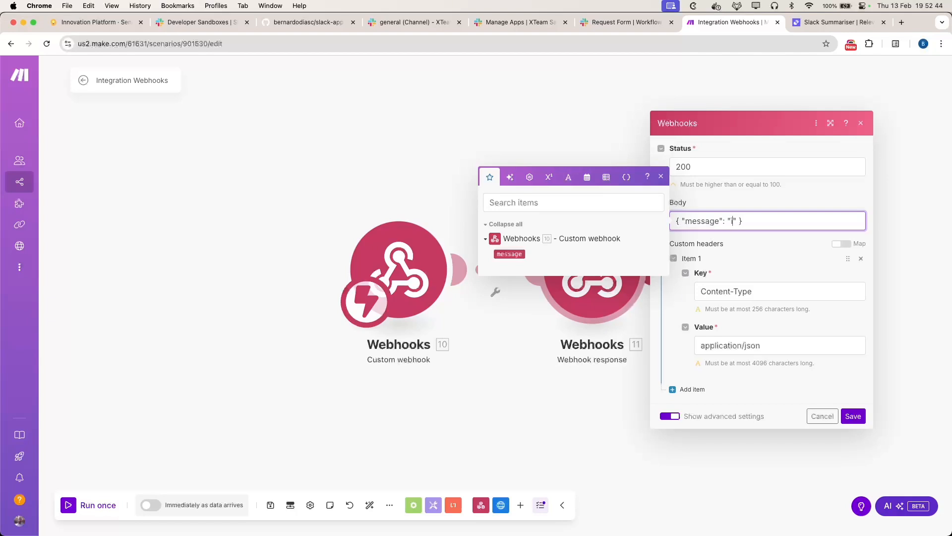
text(I got this)
click(855, 419)
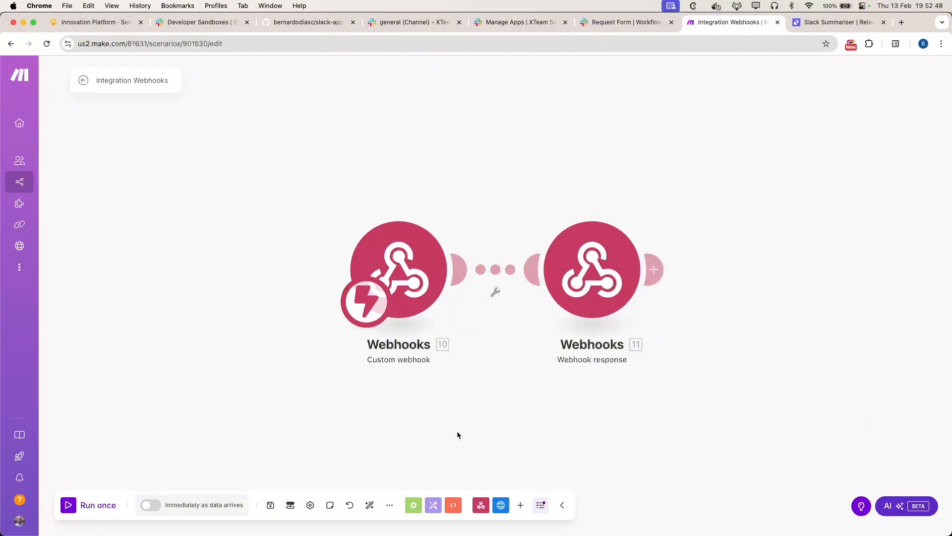
Step: Auto-align the scenario modules, run it once more, and return to Slack's #general channel
drag(599, 284, 843, 285)
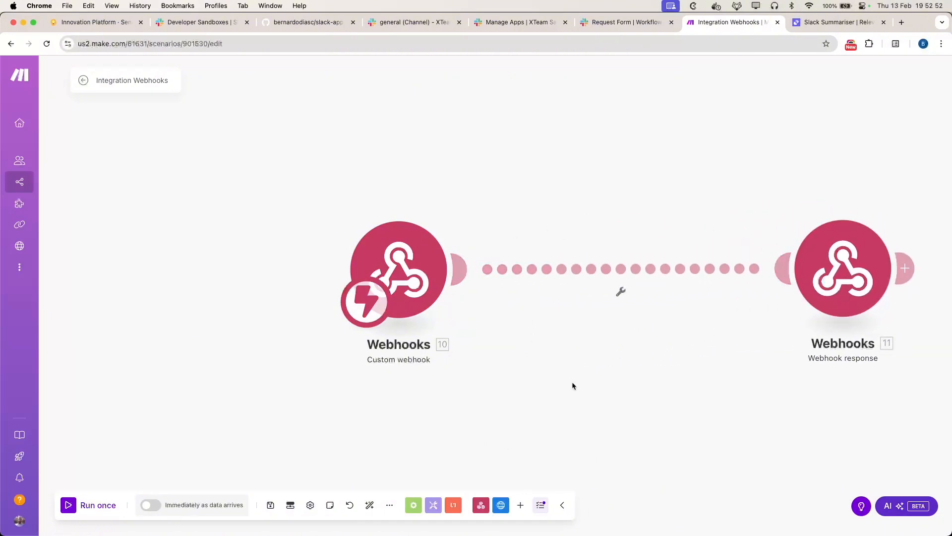
drag(686, 404, 580, 388)
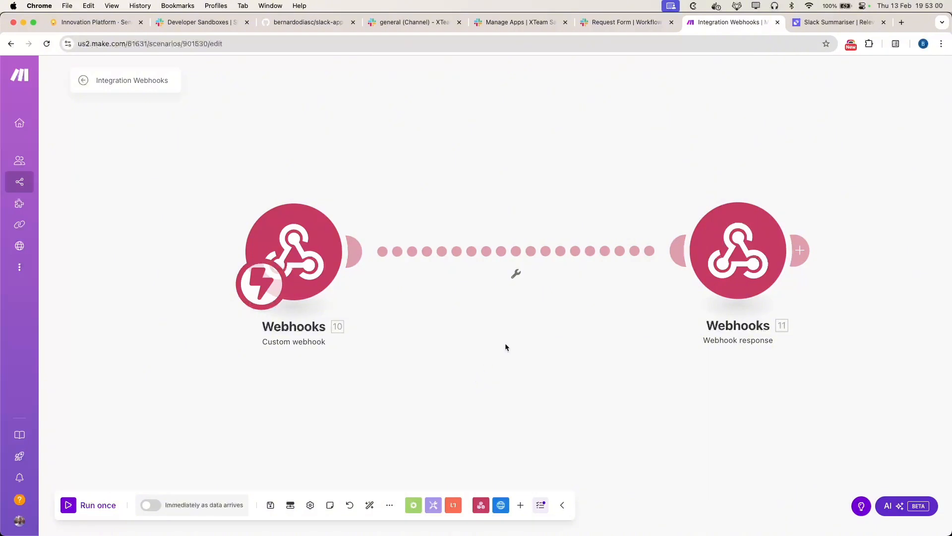
click(370, 506)
click(68, 506)
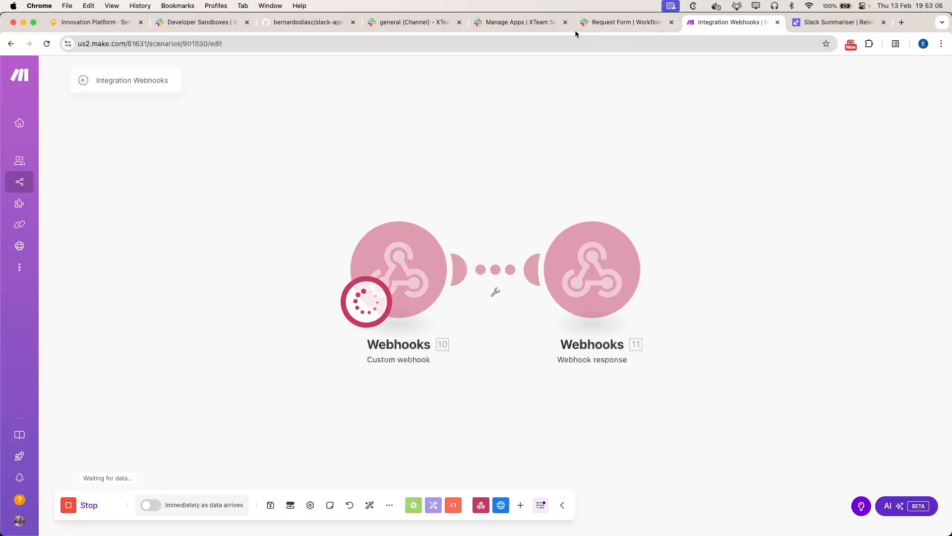
click(610, 22)
click(410, 22)
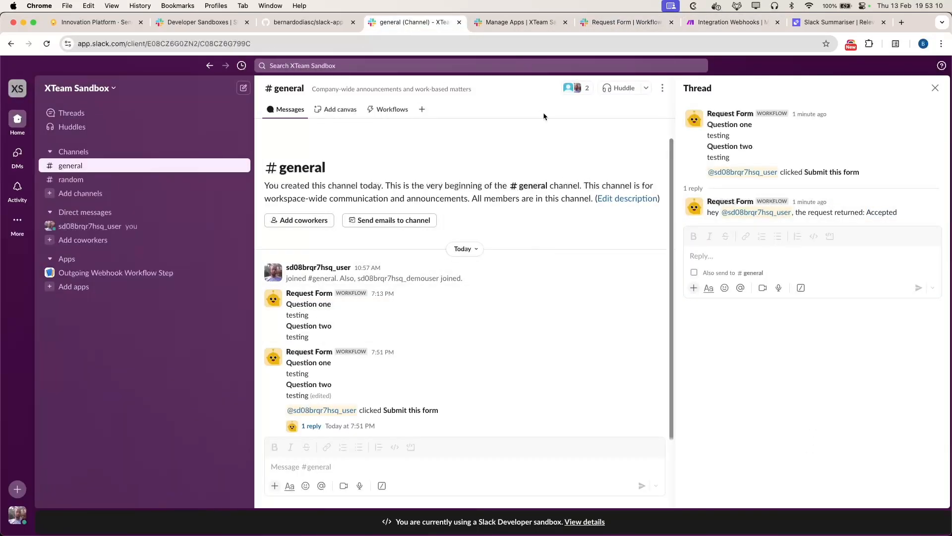
Step: Run the Request Form workflow with the answers 'testin' and 't' and submit it
click(387, 109)
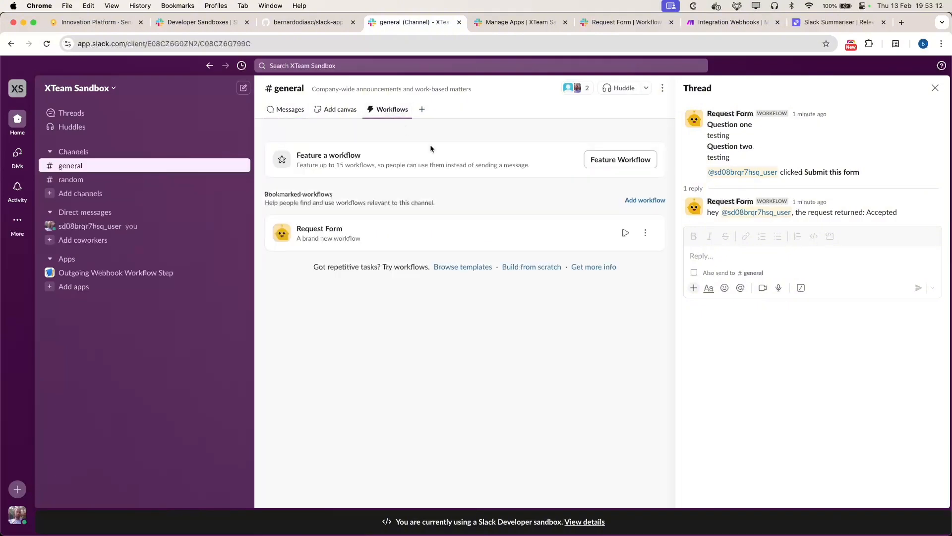
click(626, 232)
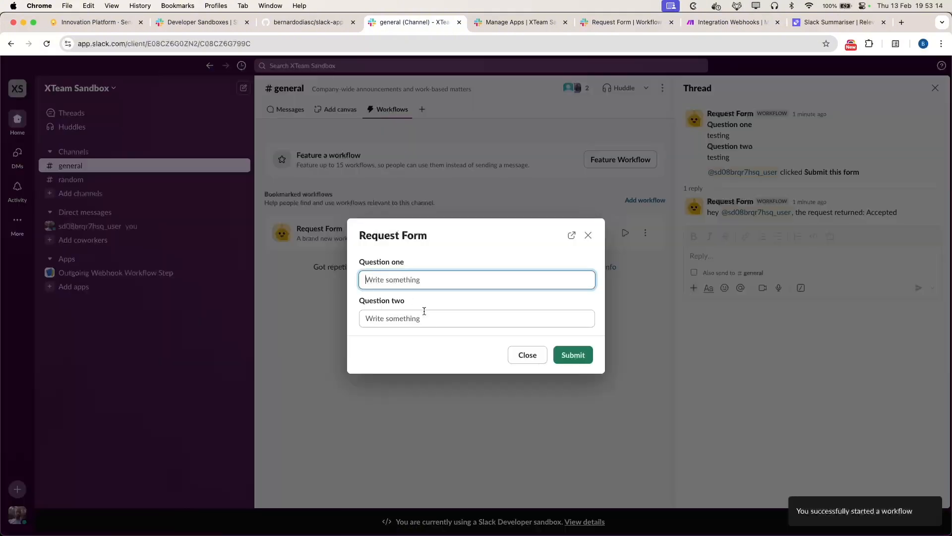
text(testing)
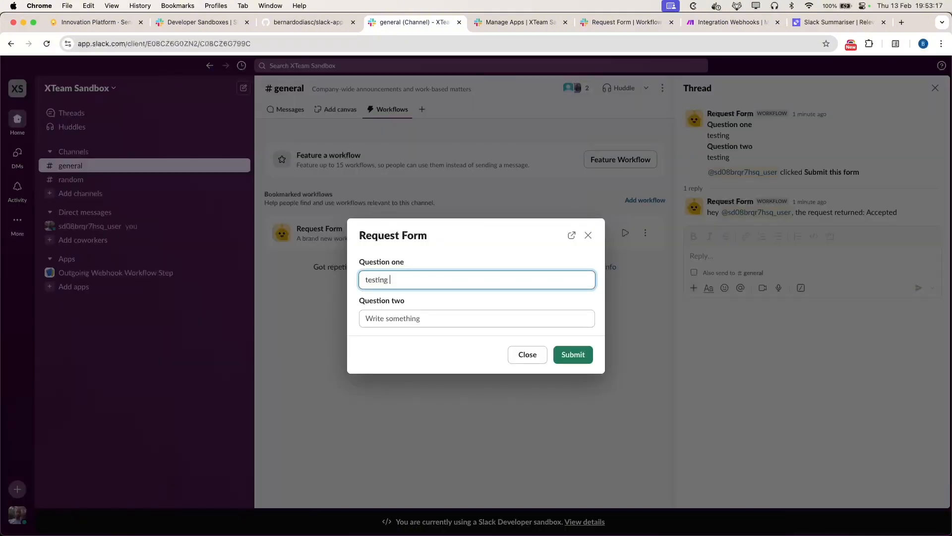
key(Tab)
text(t)
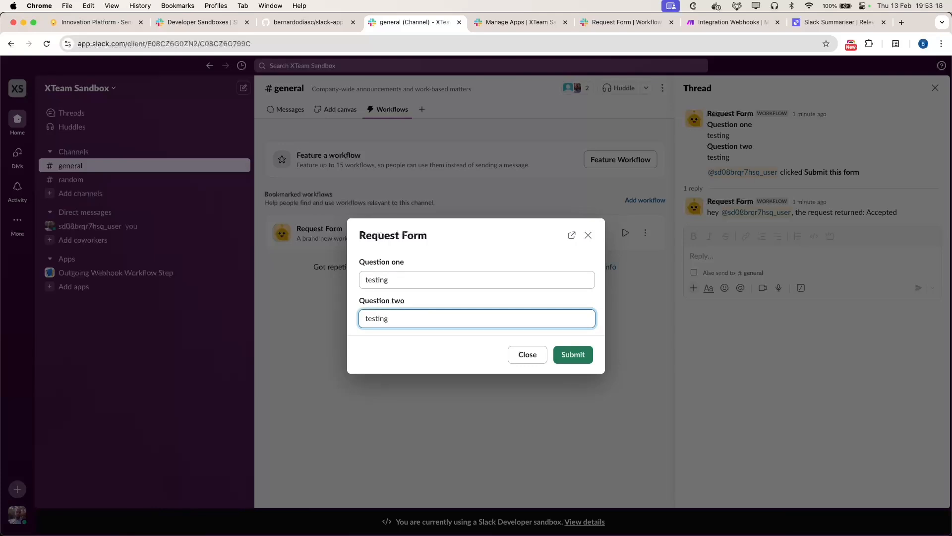
click(575, 355)
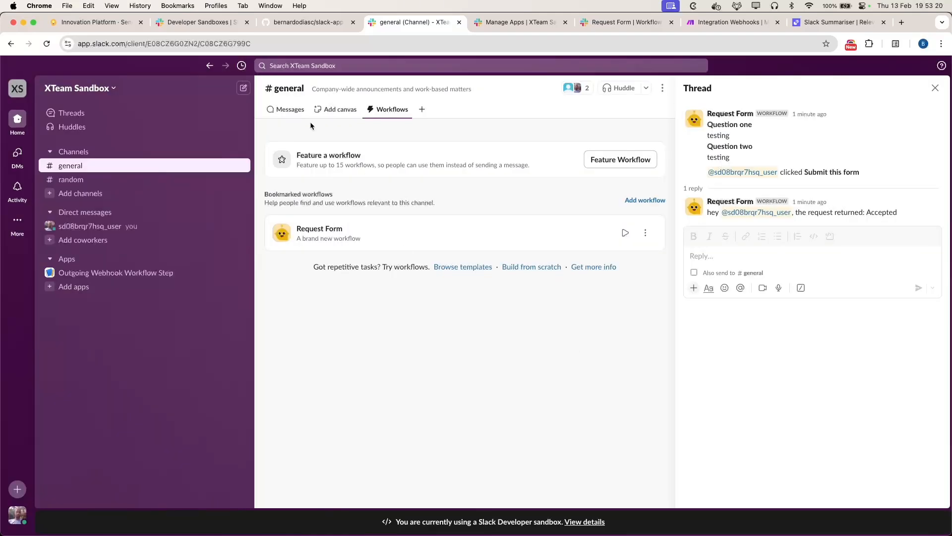
Step: Submit the posted form message and check its 7:53 thread reply returning { "message": "I got this" }
click(288, 109)
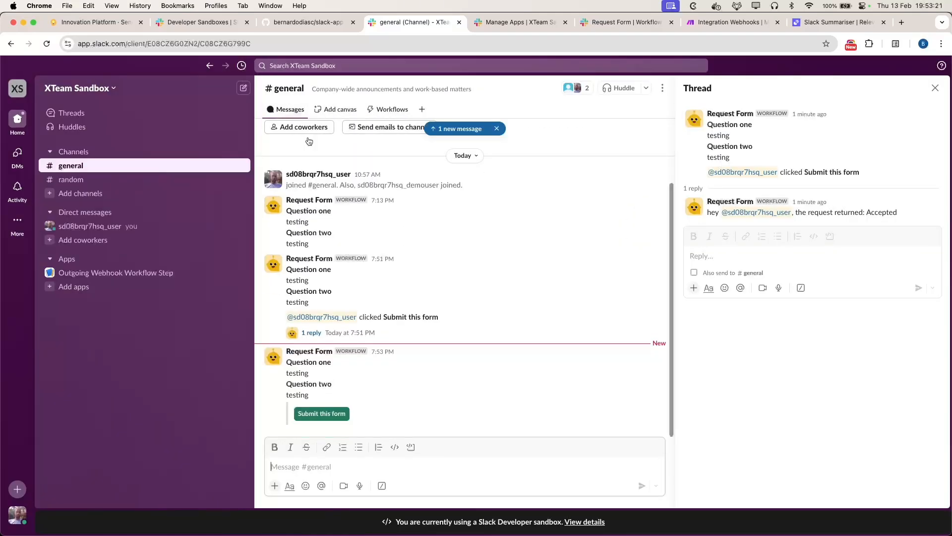
click(309, 418)
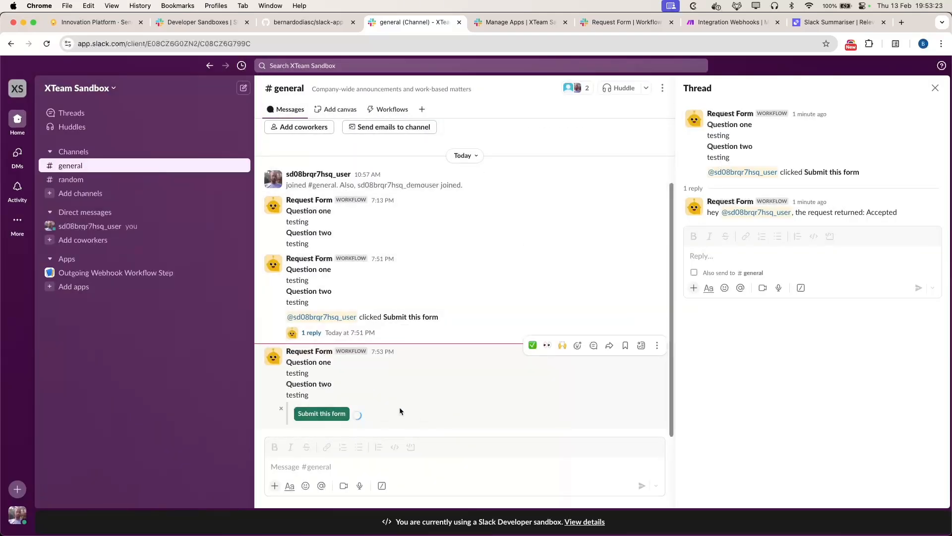
click(594, 355)
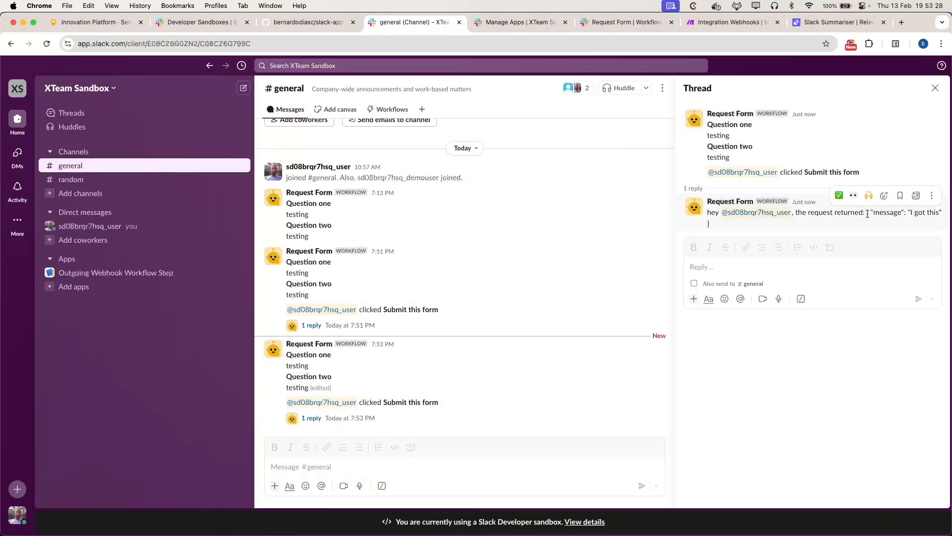
drag(868, 215, 757, 225)
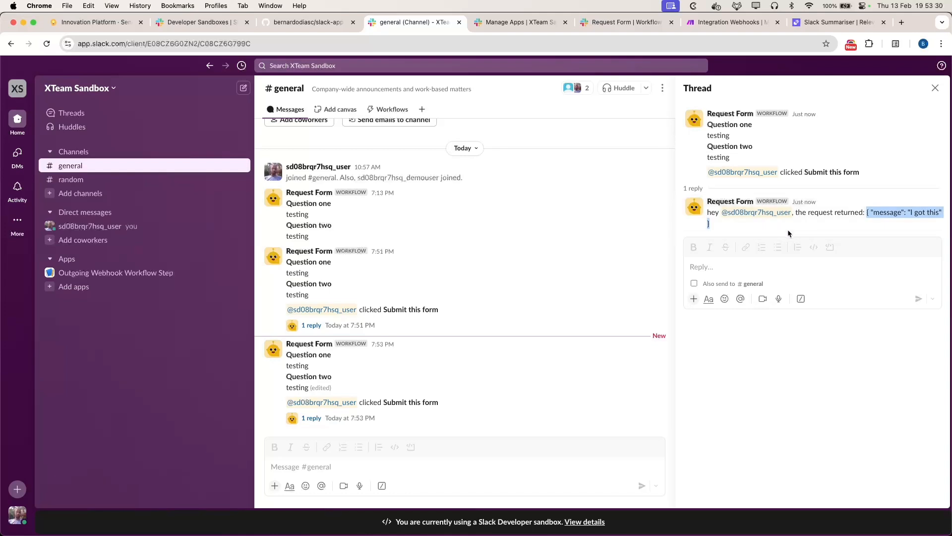
click(890, 268)
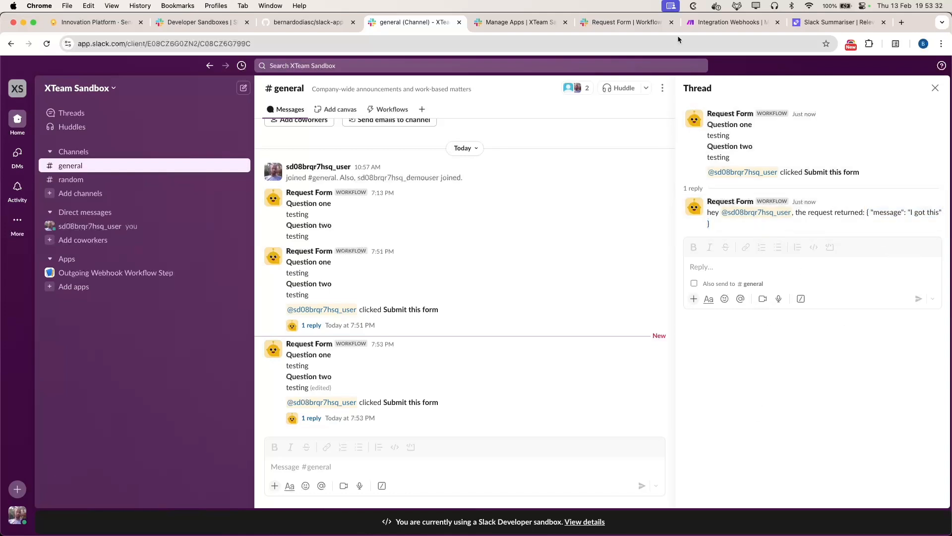
Step: Remove the Content-Type header, trim the response body to plain 'I got this', save, and run once
click(744, 22)
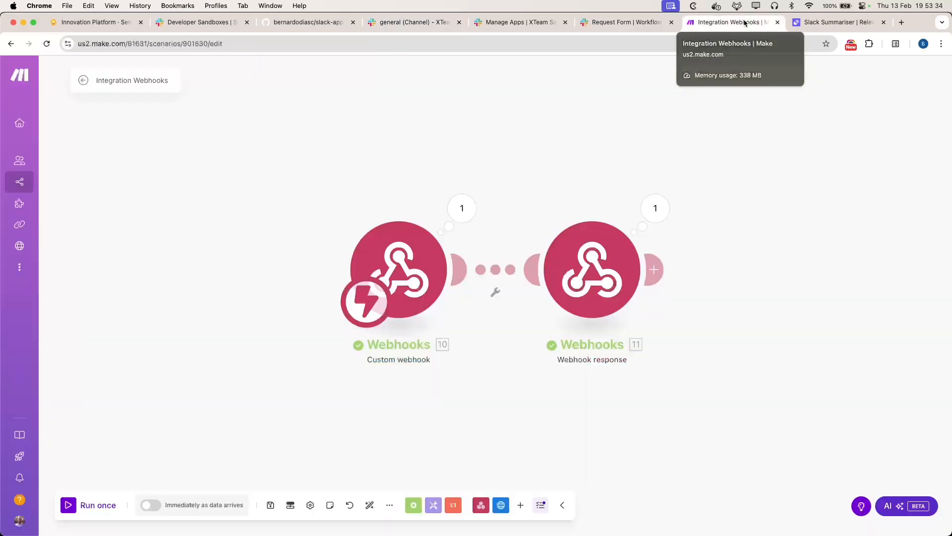
click(642, 231)
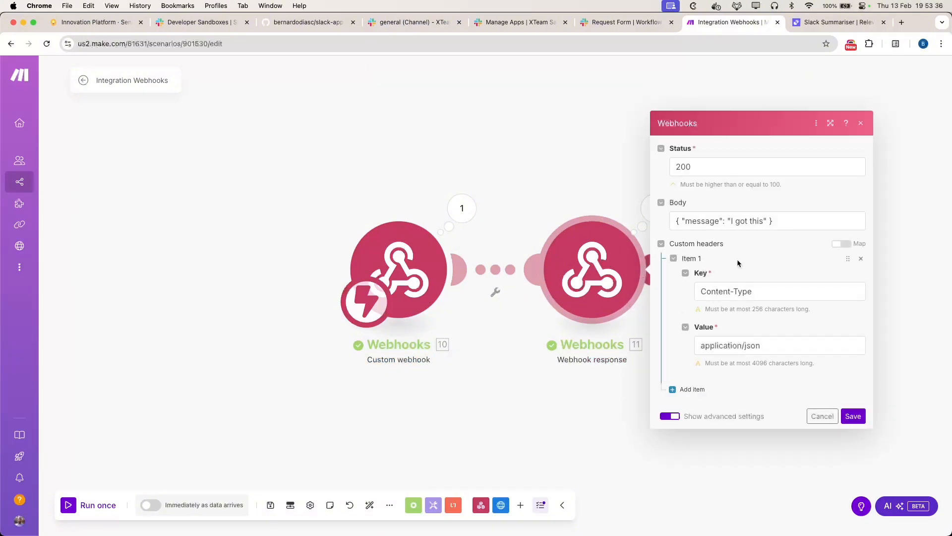
click(861, 259)
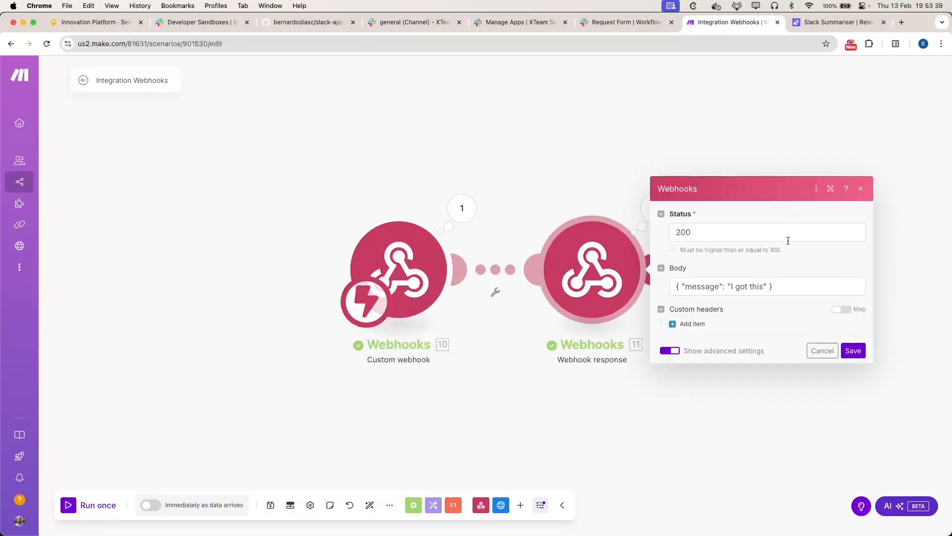
click(789, 287)
key(BackSpace)
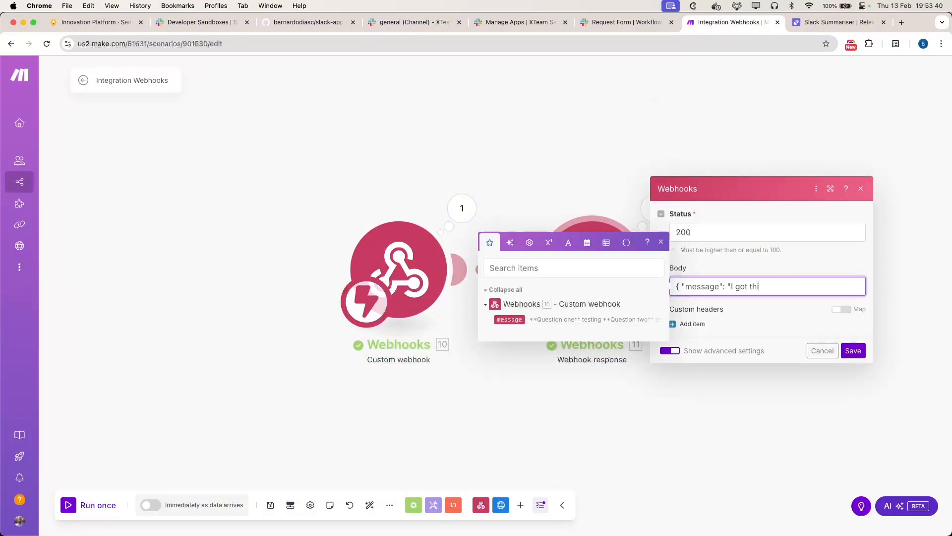
key(shift+super+Left)
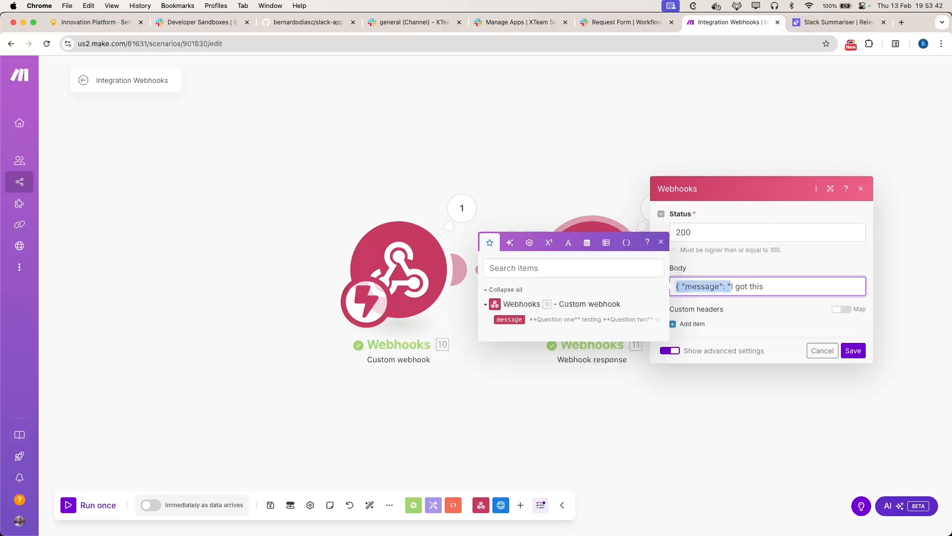
key(BackSpace)
click(853, 351)
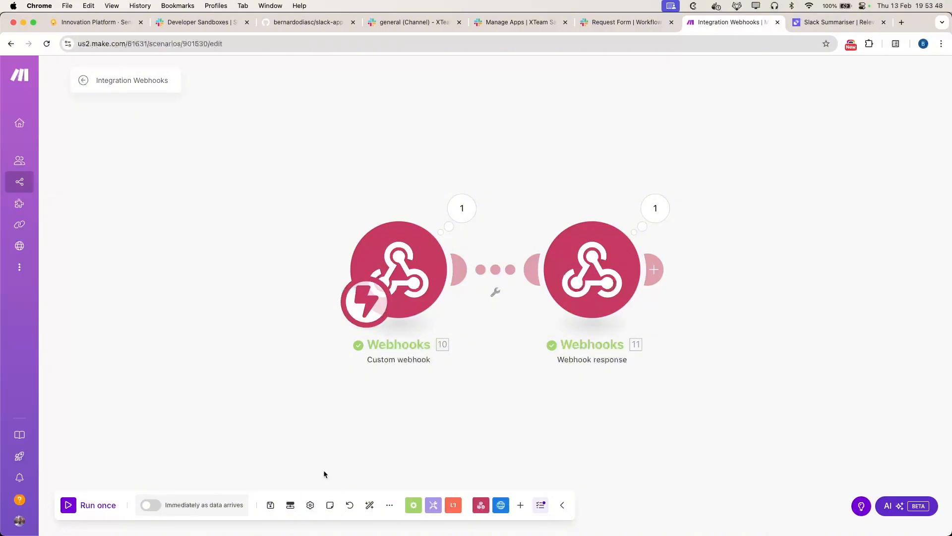
click(98, 508)
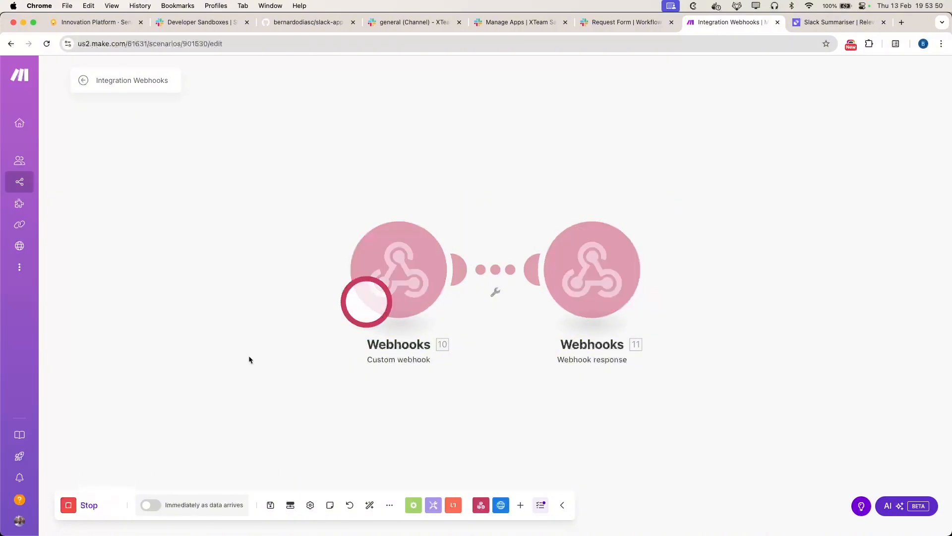
Step: In #general, run the Request Form with the answers 'testing' and 'te' and submit it
click(510, 26)
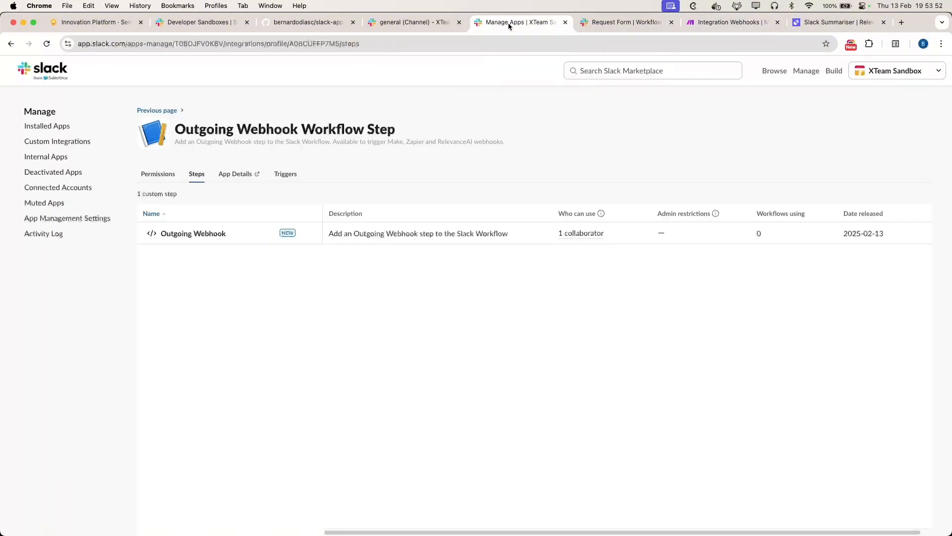
click(441, 22)
click(389, 109)
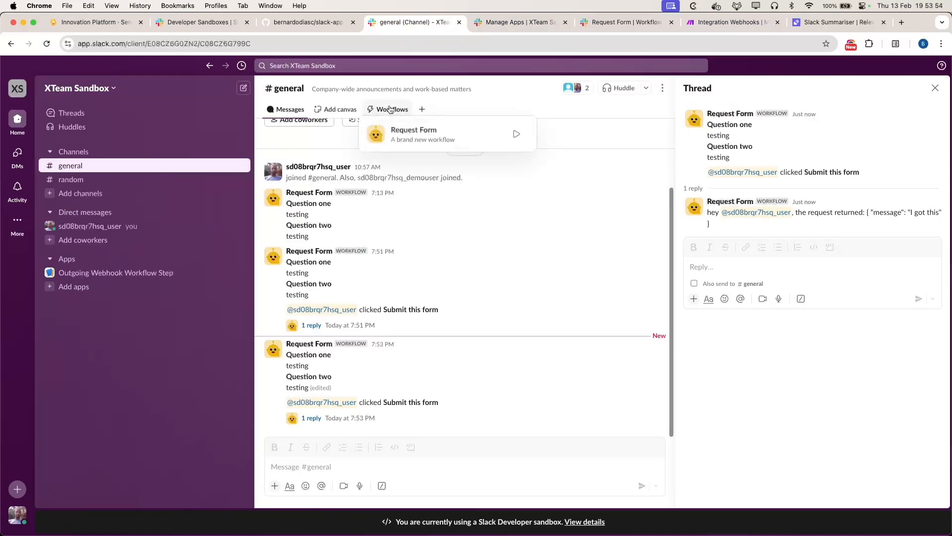
click(516, 134)
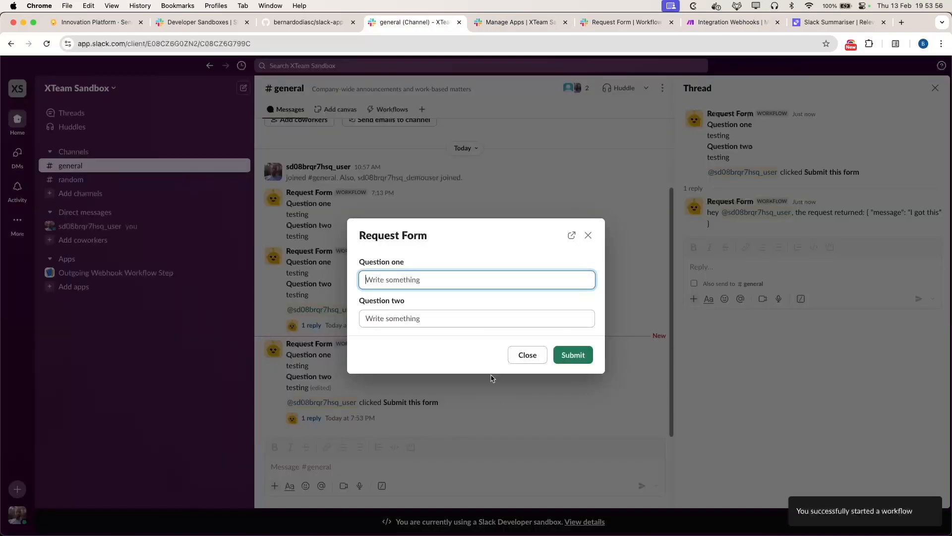
text(testing)
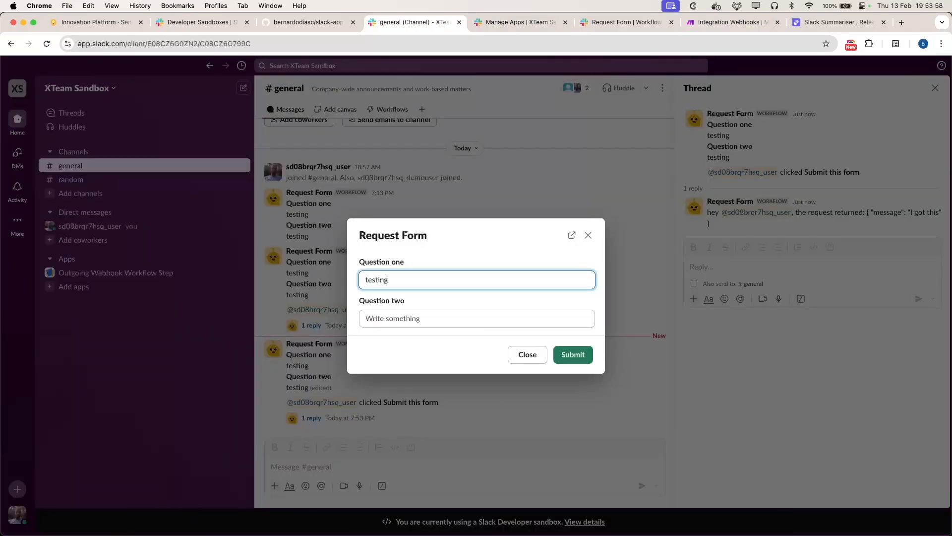
key(Tab)
text(te)
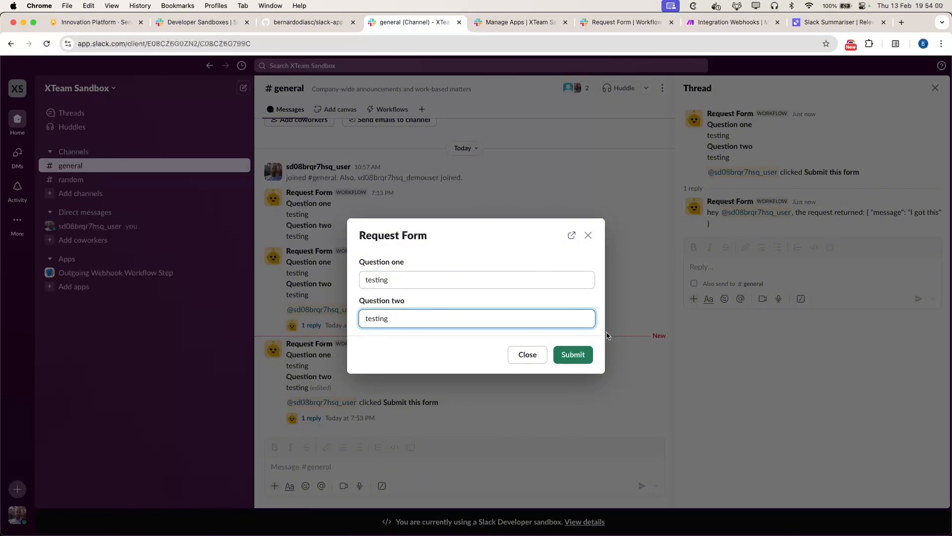
click(573, 354)
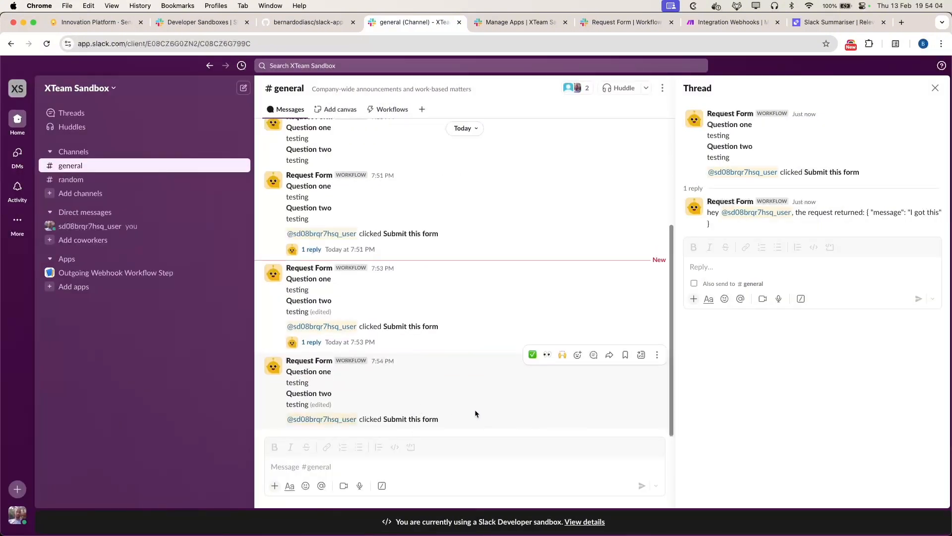
Step: Check the 7:54 message's thread reply reading 'the request returned: I got this'
click(592, 360)
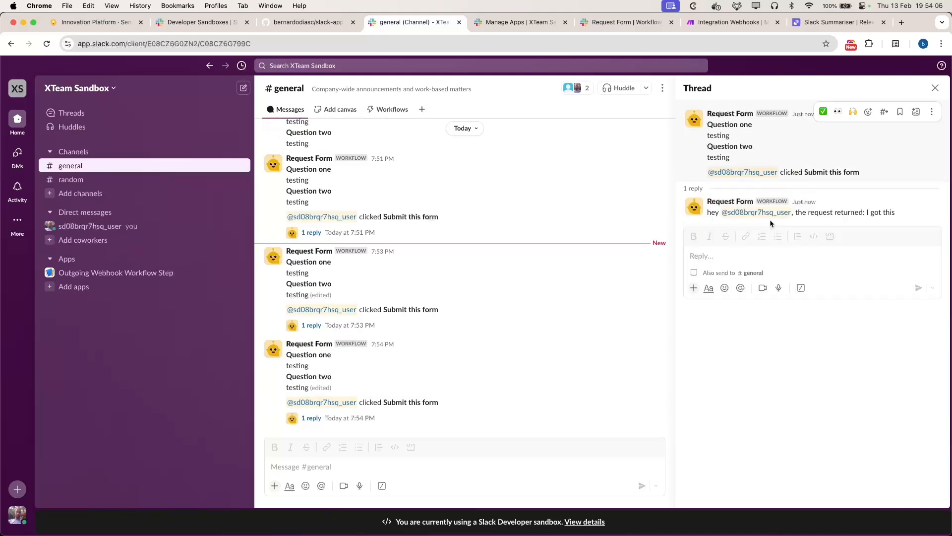
drag(900, 215, 867, 214)
click(793, 387)
Step: Unlink the two Webhooks modules in the Make scenario
click(741, 26)
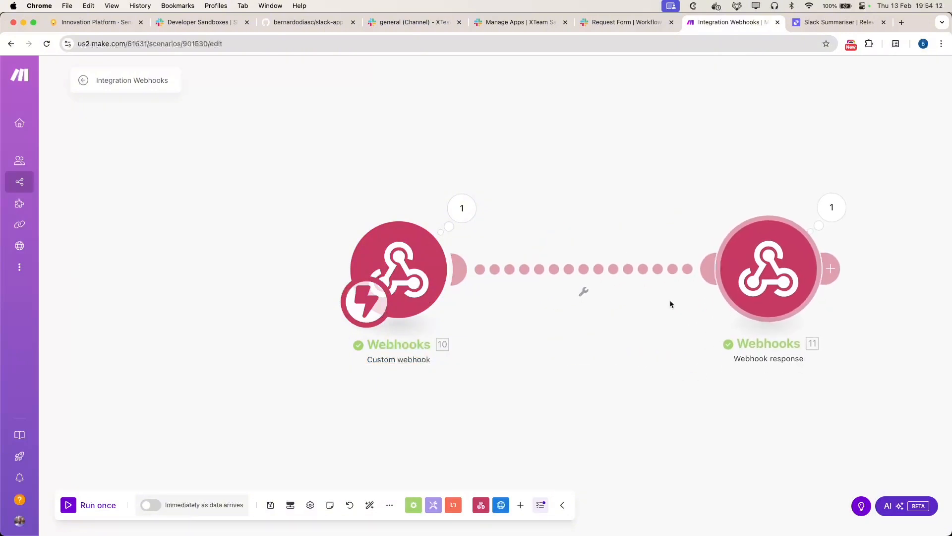
right_click(563, 387)
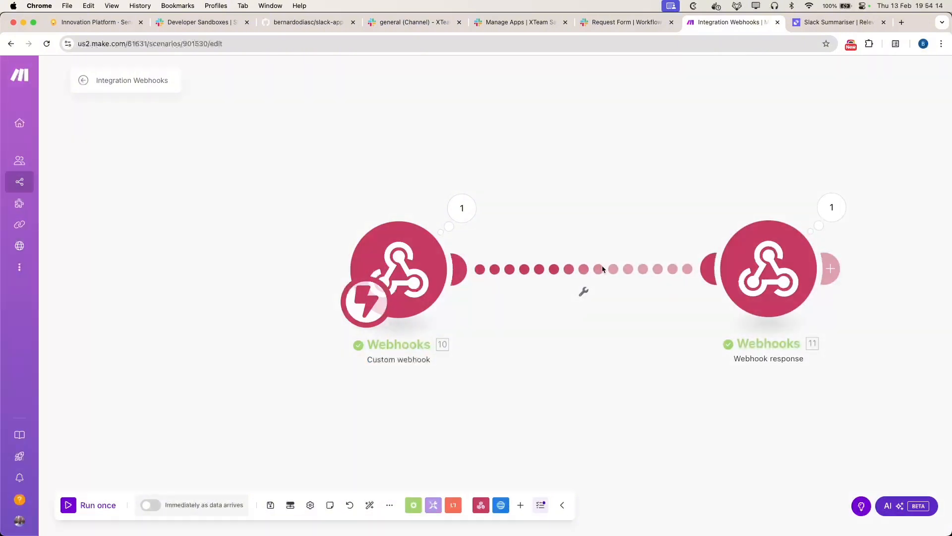
right_click(605, 269)
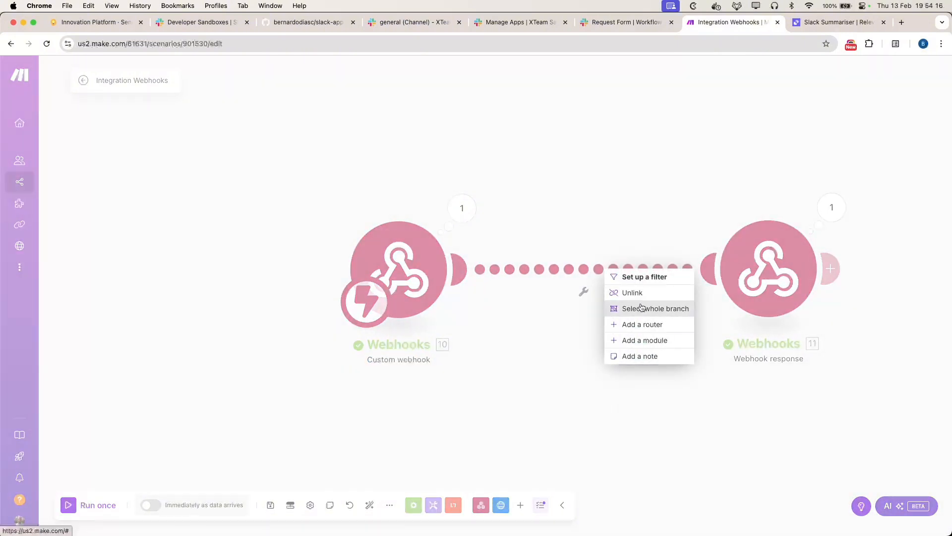
click(631, 292)
Step: Add an OpenAI Create a Completion (Prompt) module after the custom webhook
click(452, 270)
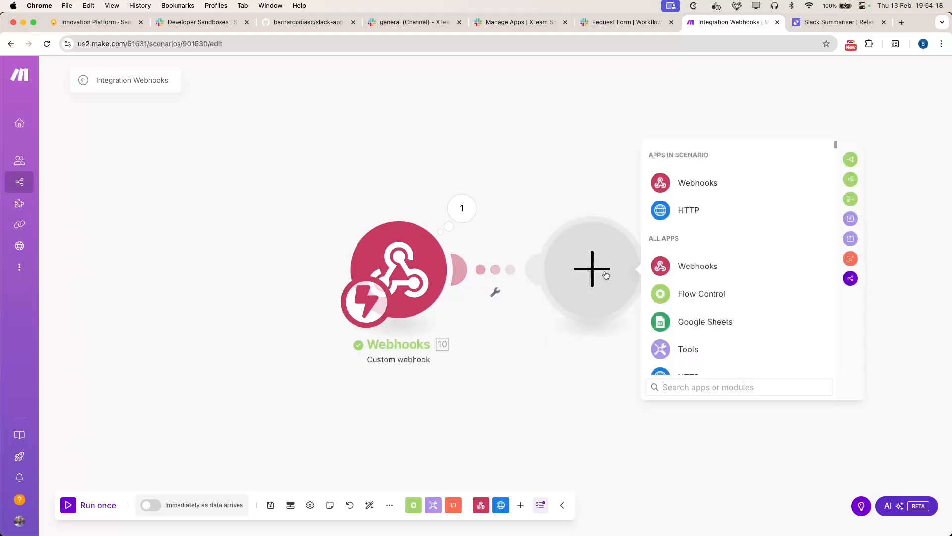
text(ope)
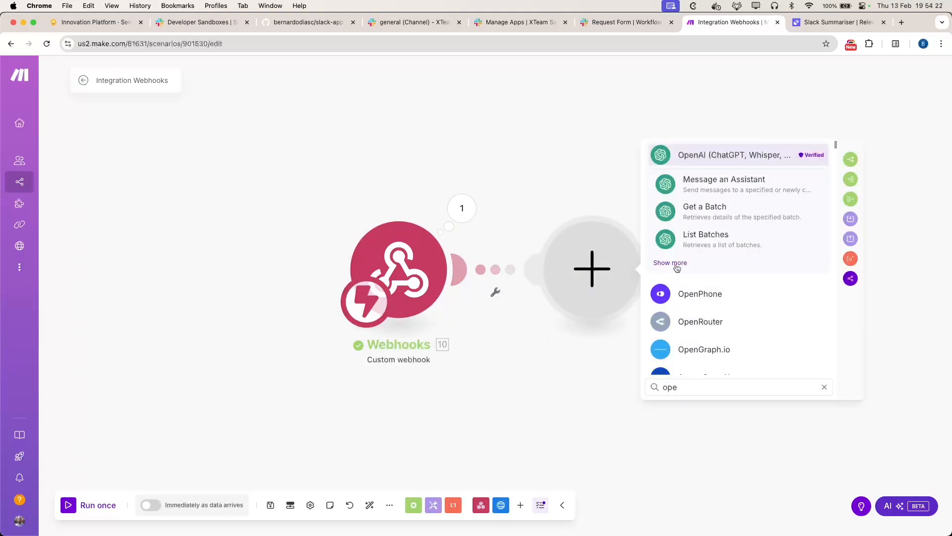
click(678, 263)
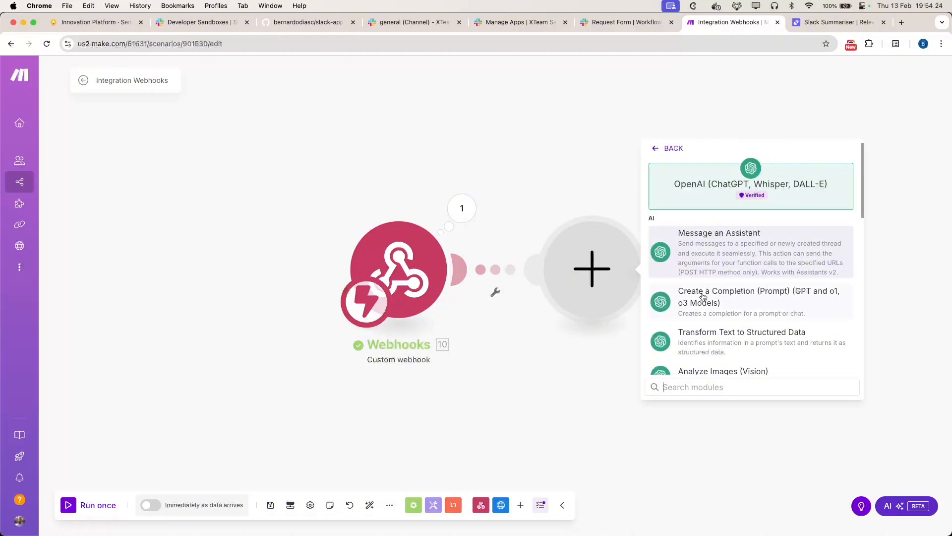
scroll(742, 321, down, 1)
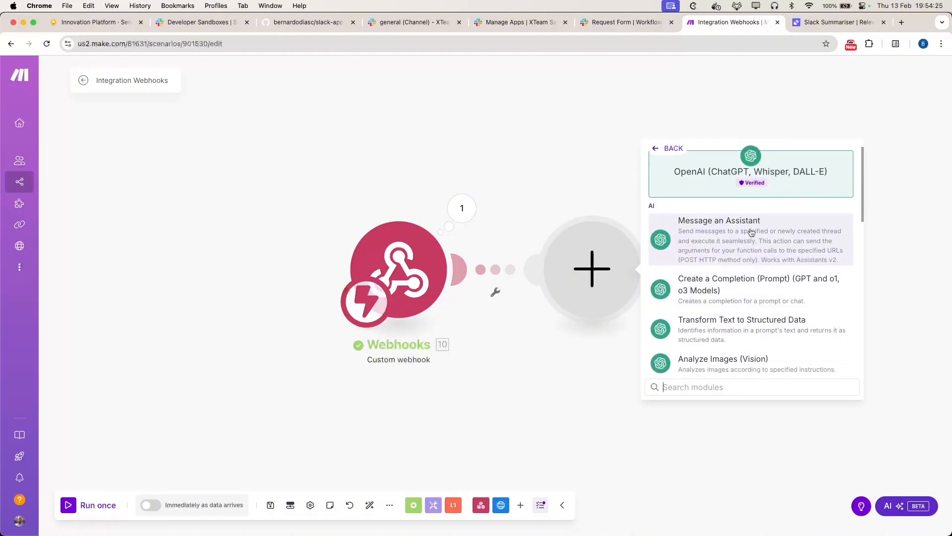
click(769, 291)
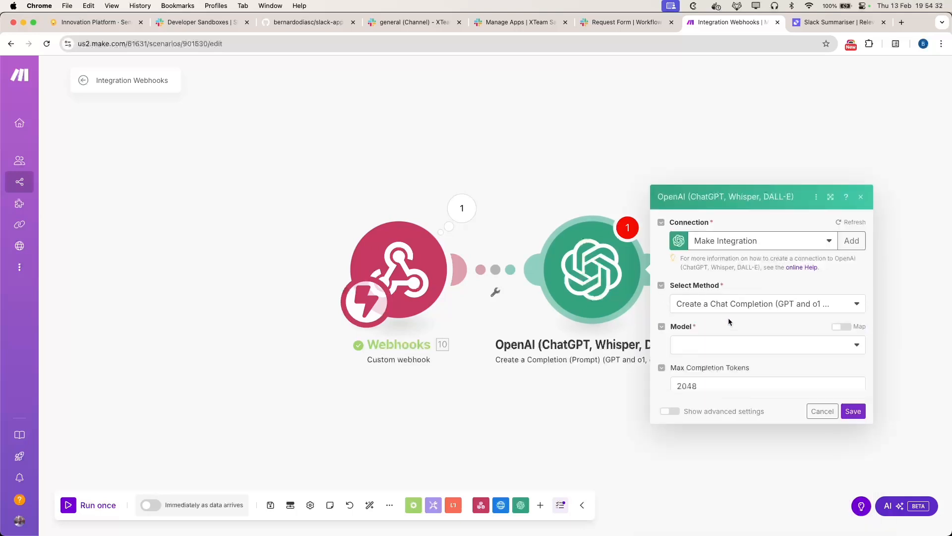
Step: Set the OpenAI model to o1-mini and add a message with the User role
click(772, 271)
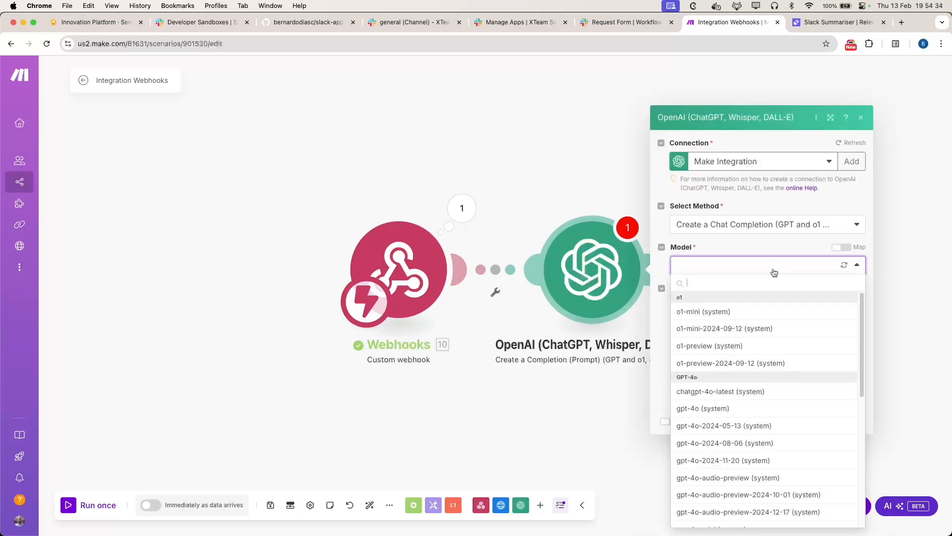
click(724, 312)
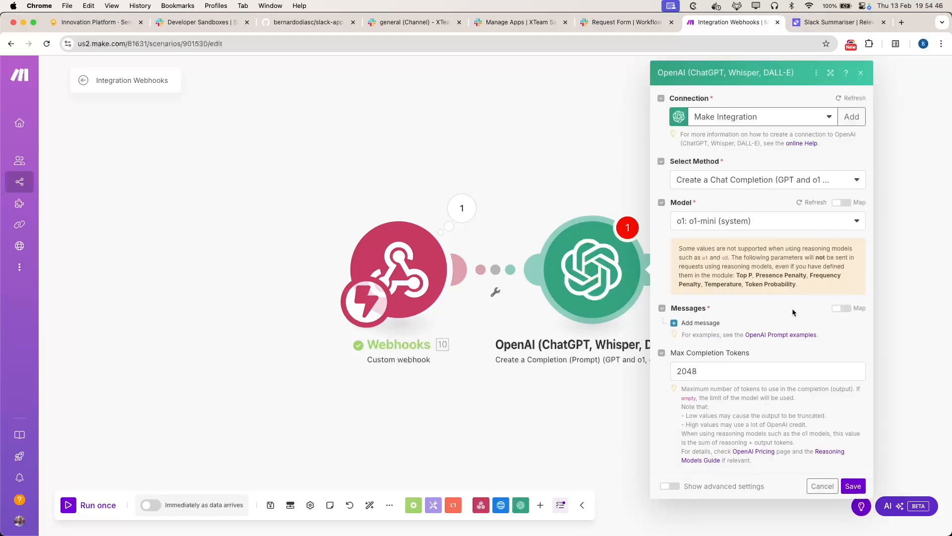
click(699, 323)
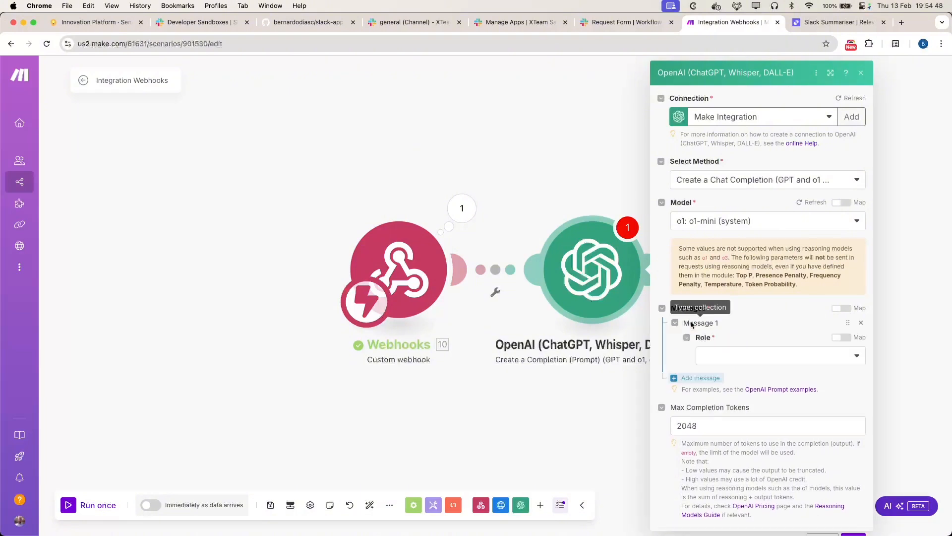
click(835, 362)
click(712, 376)
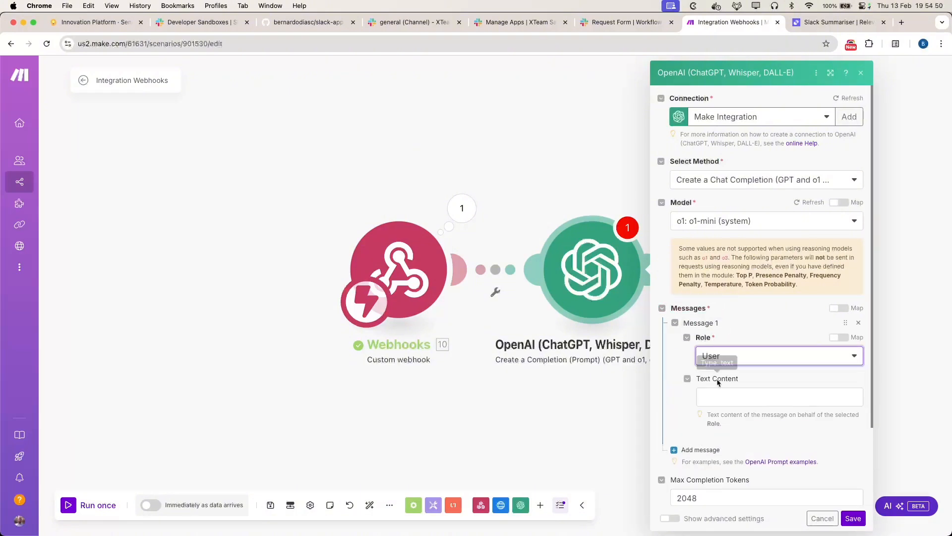
Step: Write the prompt asking its opinion of the form submission, map 10. message below, and save
click(719, 398)
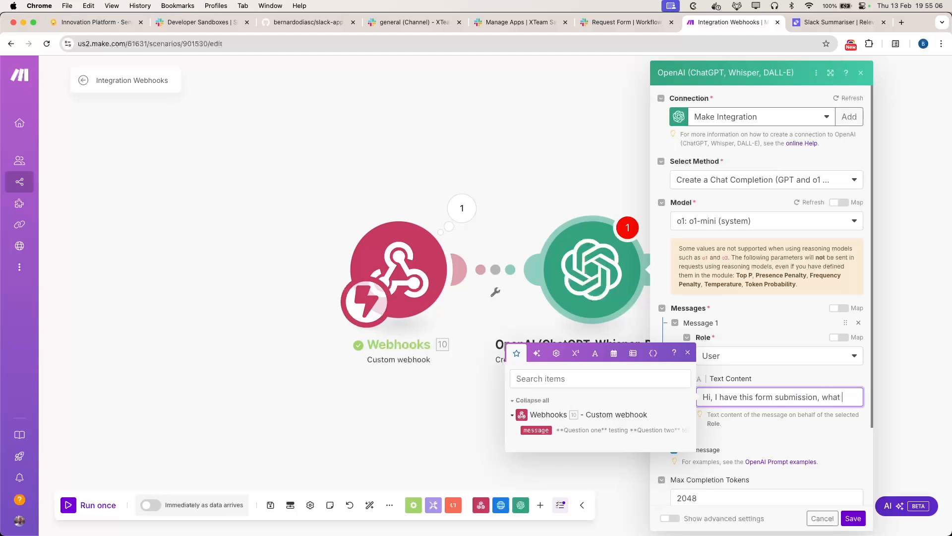
text(ou think about)
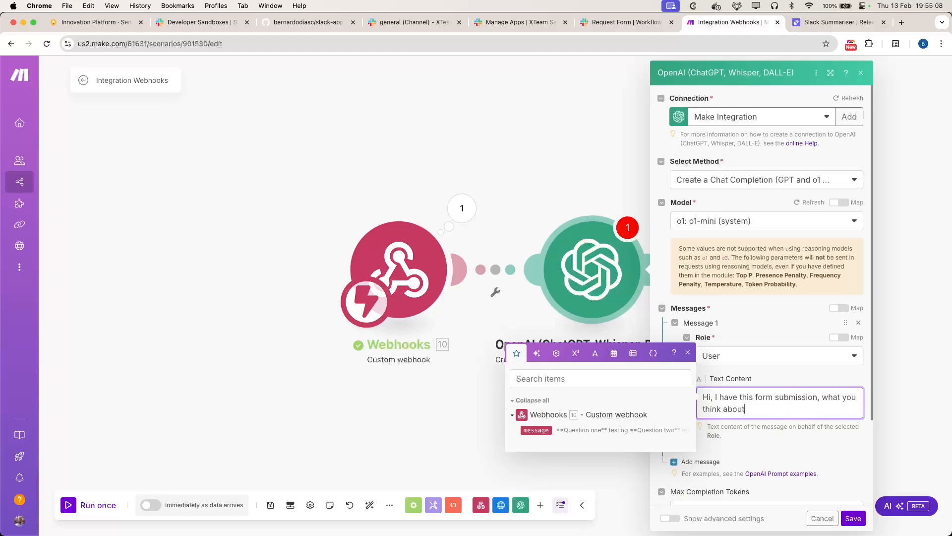
key(Return)
key(Return)
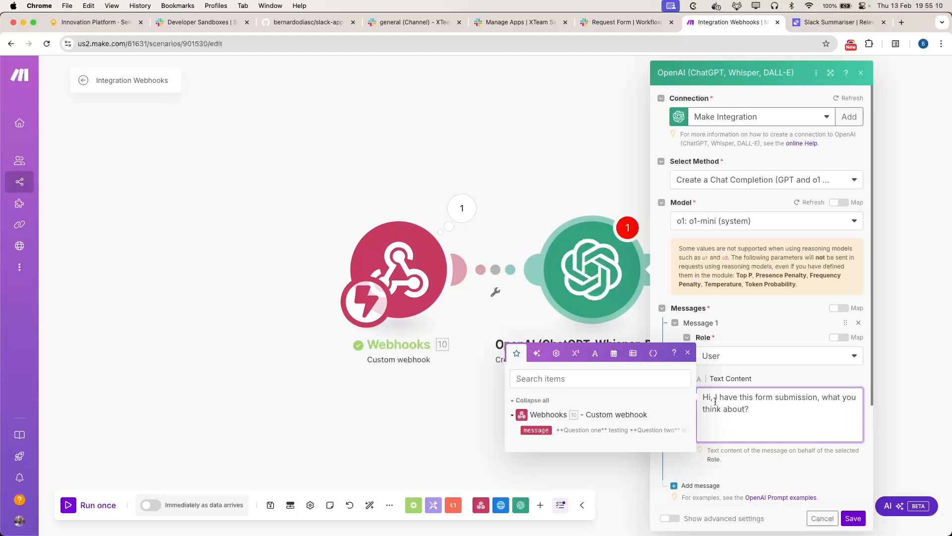
click(536, 430)
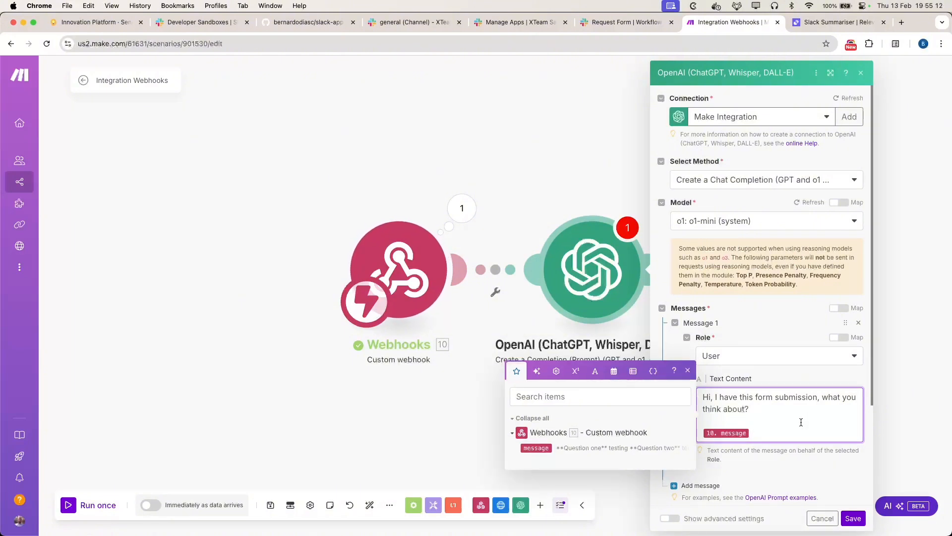
click(853, 518)
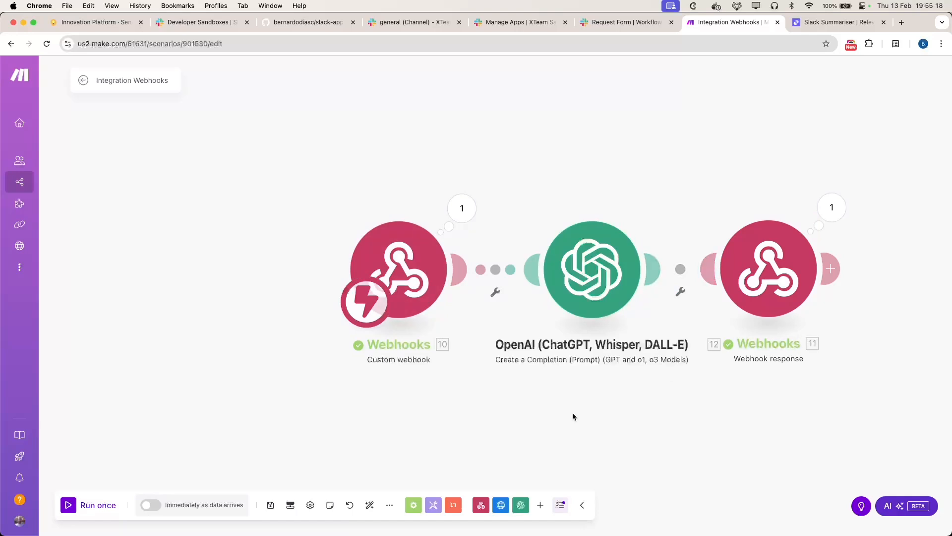
Step: Auto-align and save the scenario, run it once awaiting a request, and return to Slack
click(371, 505)
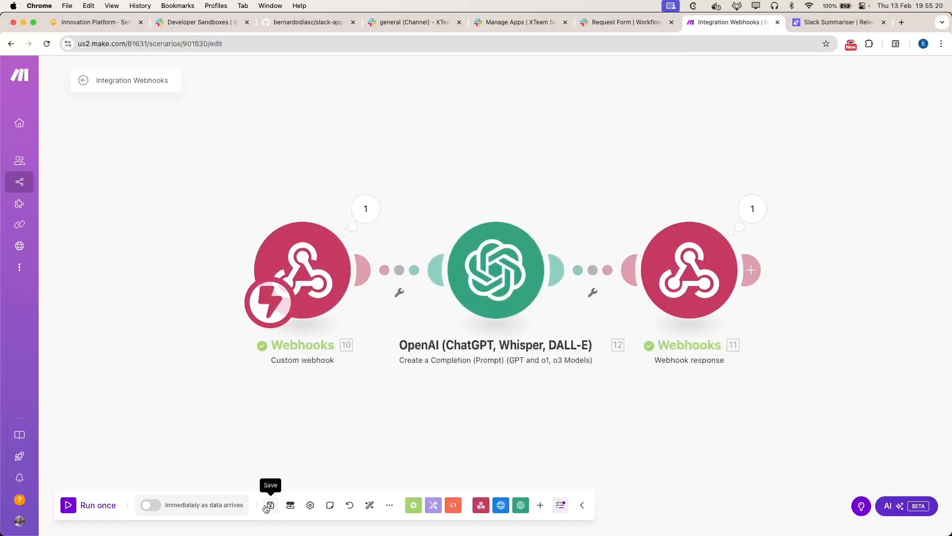
click(270, 504)
click(68, 505)
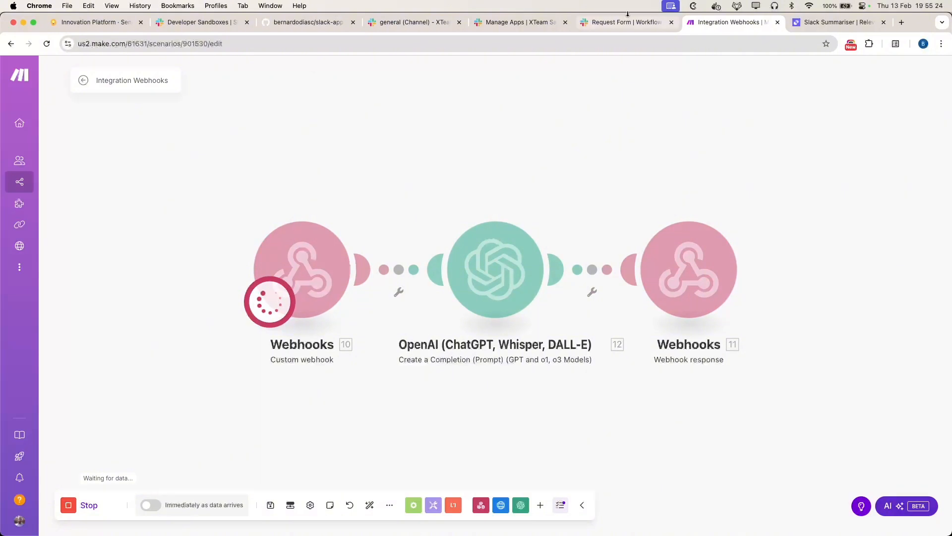
click(408, 23)
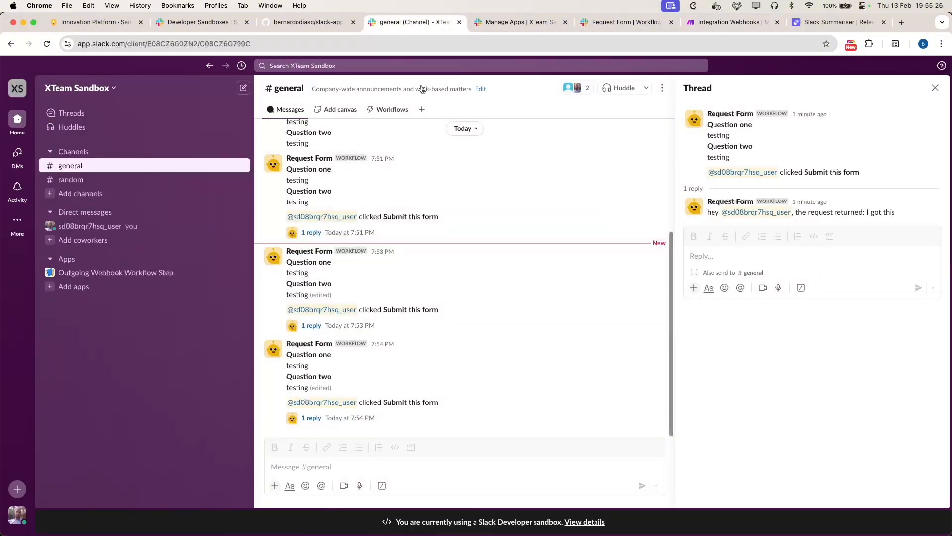
Step: Run the Request Form with 'testing' answers, submit it, and submit the posted form
click(390, 109)
click(516, 134)
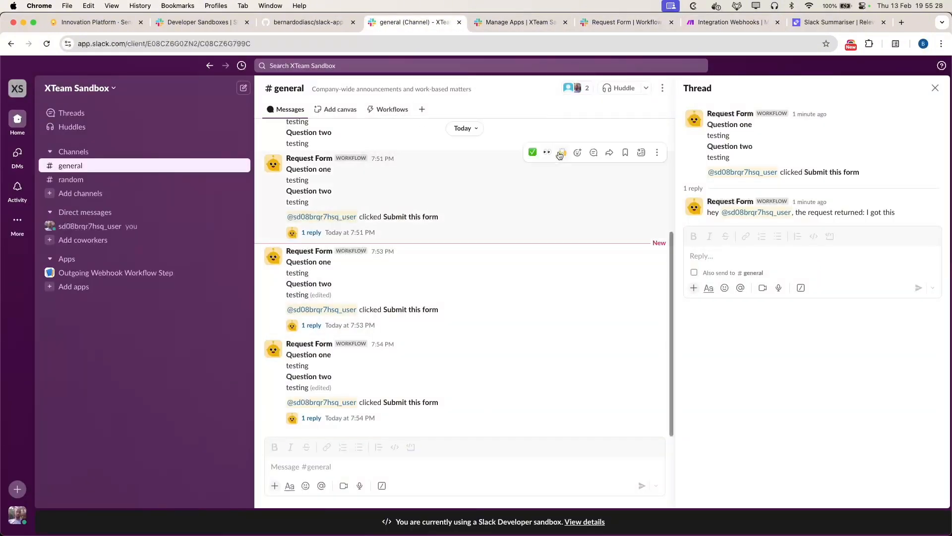
text(test)
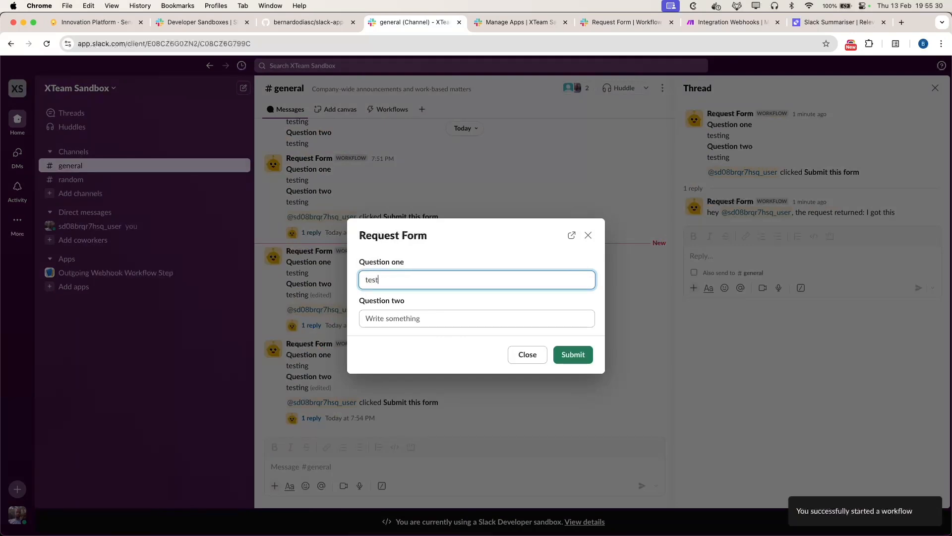
text(ing)
key(Tab)
text(te)
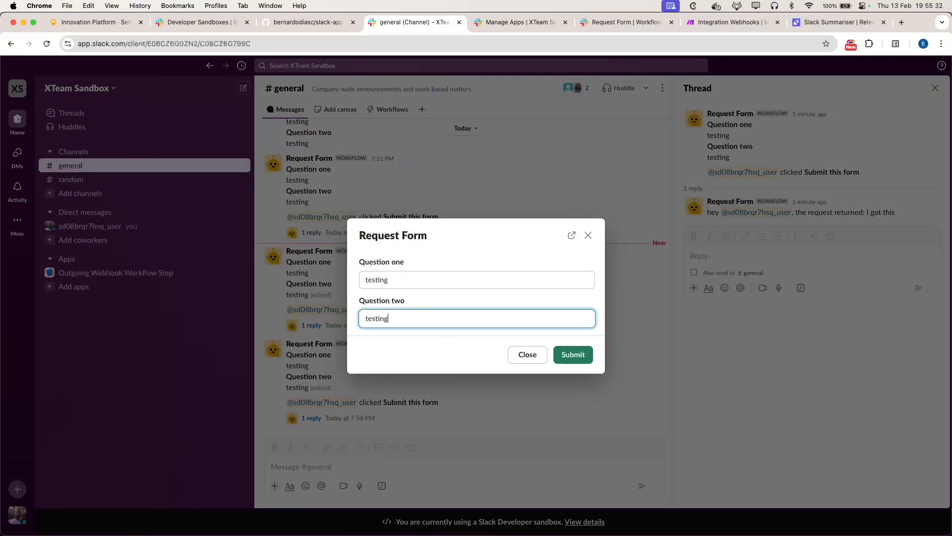
click(579, 354)
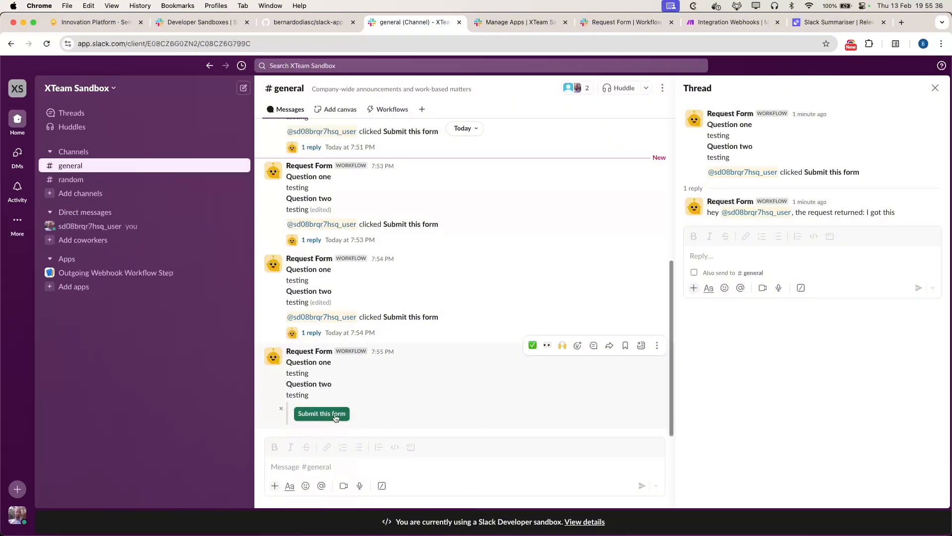
click(321, 414)
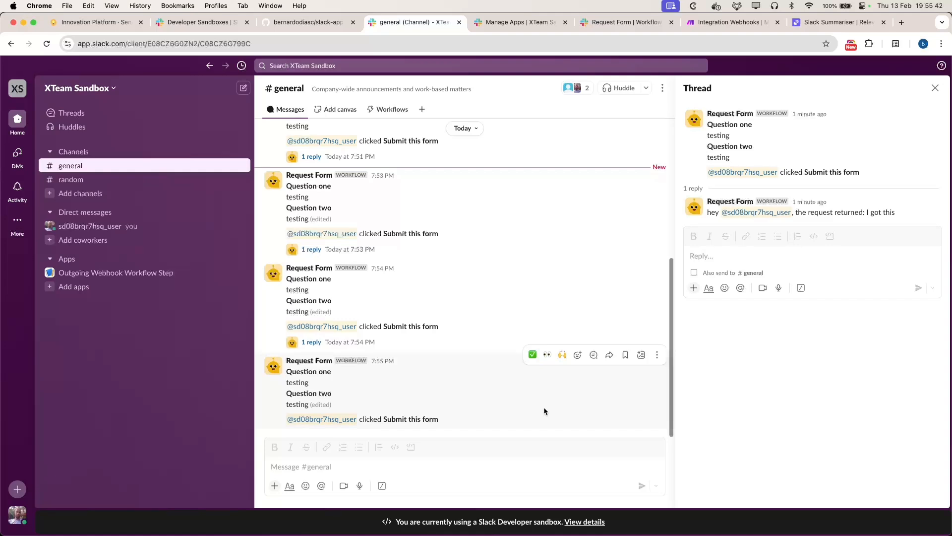
Step: Open the new 7:55 submission's thread and confirm the reply 'I got this'
click(593, 355)
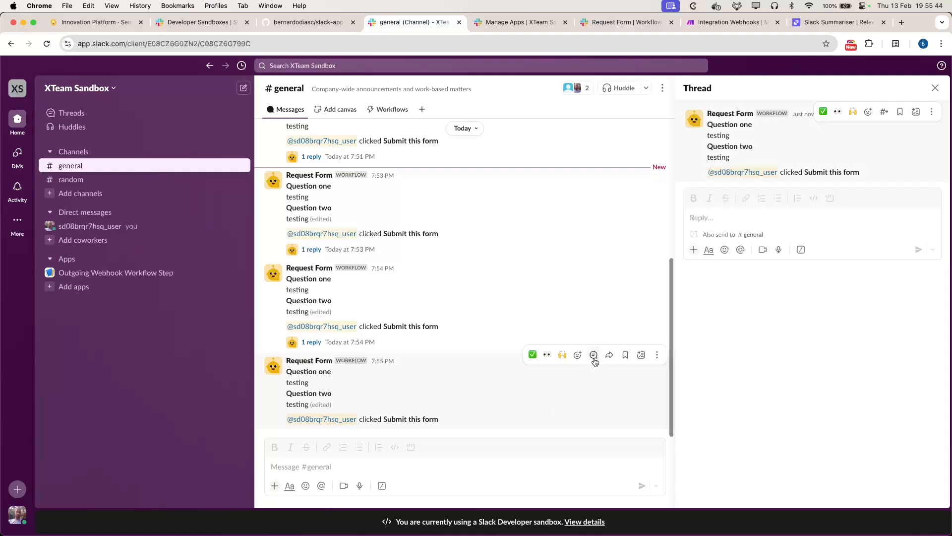
click(716, 23)
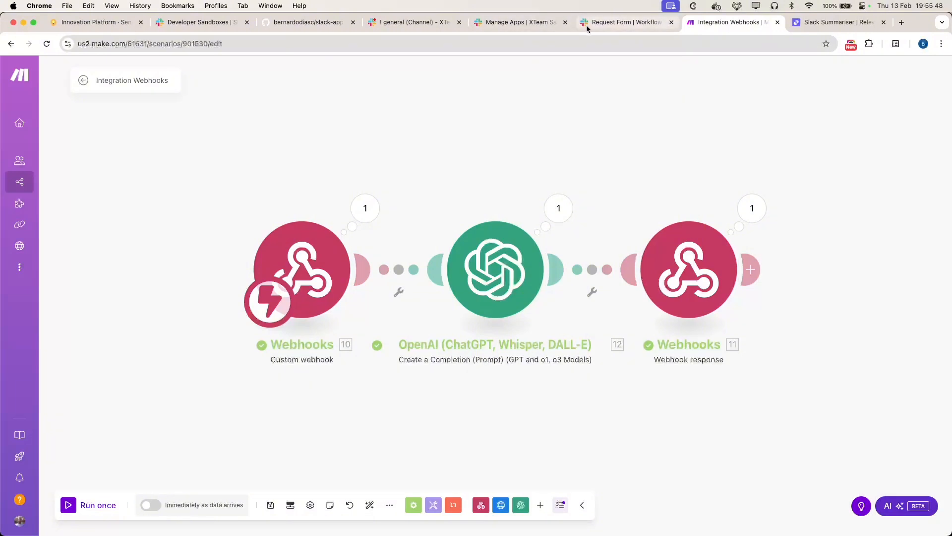
click(413, 23)
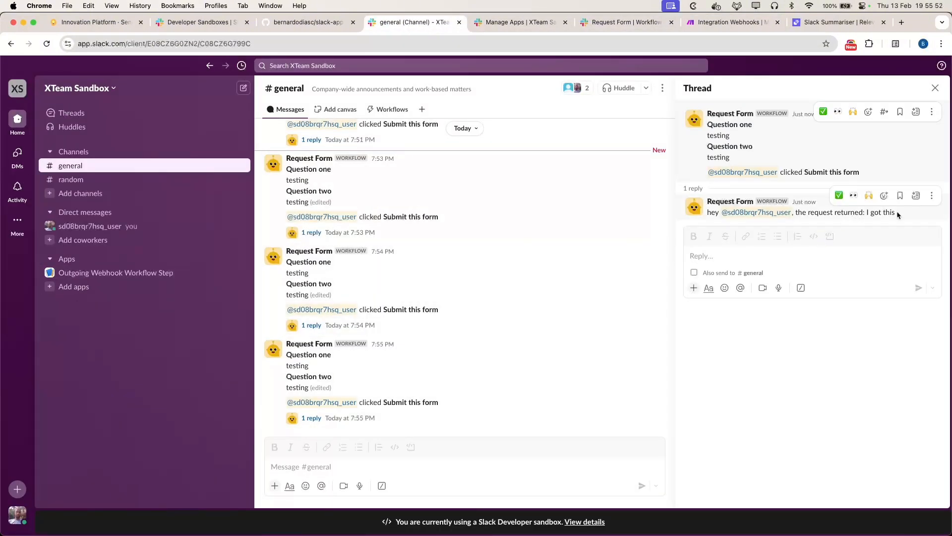
drag(899, 214, 863, 213)
click(729, 22)
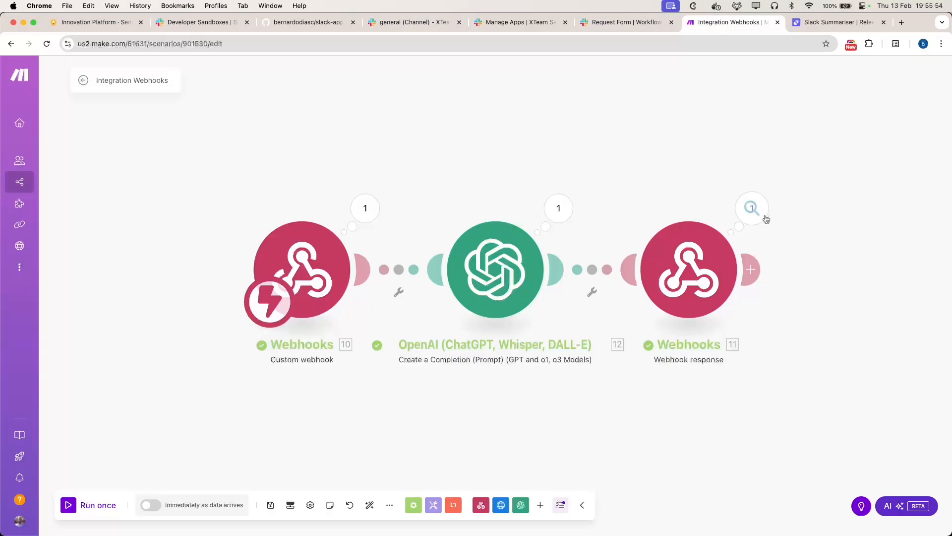
Step: Inspect the last run's outputs to locate the OpenAI Choices message content
click(752, 209)
click(715, 296)
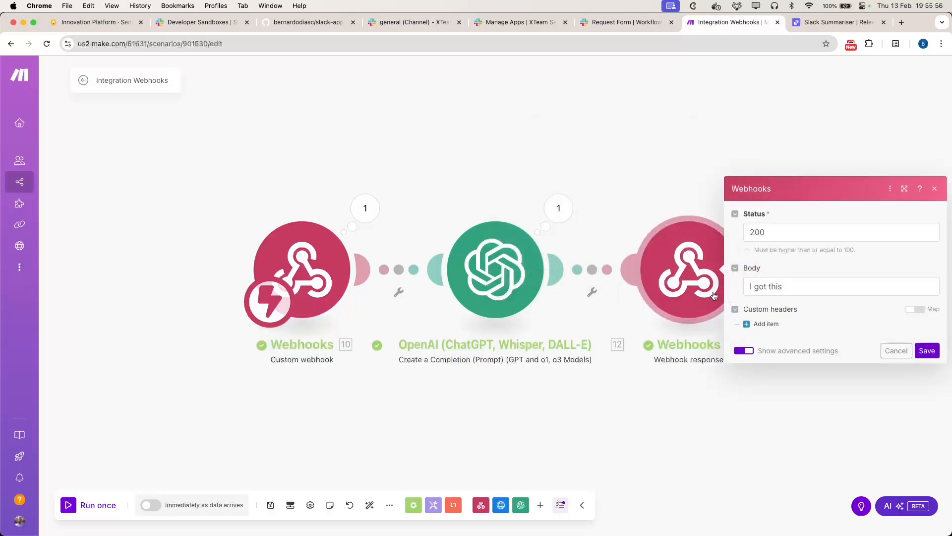
click(803, 288)
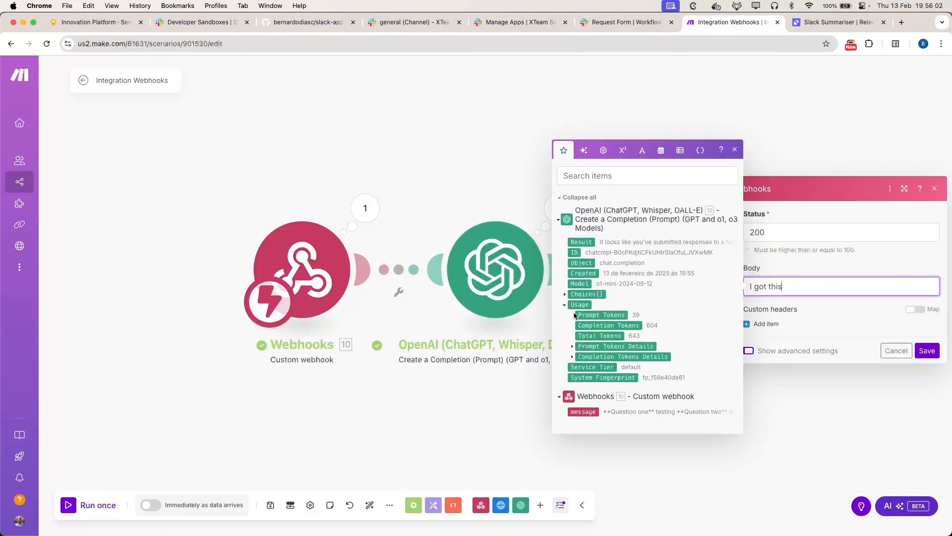
click(565, 294)
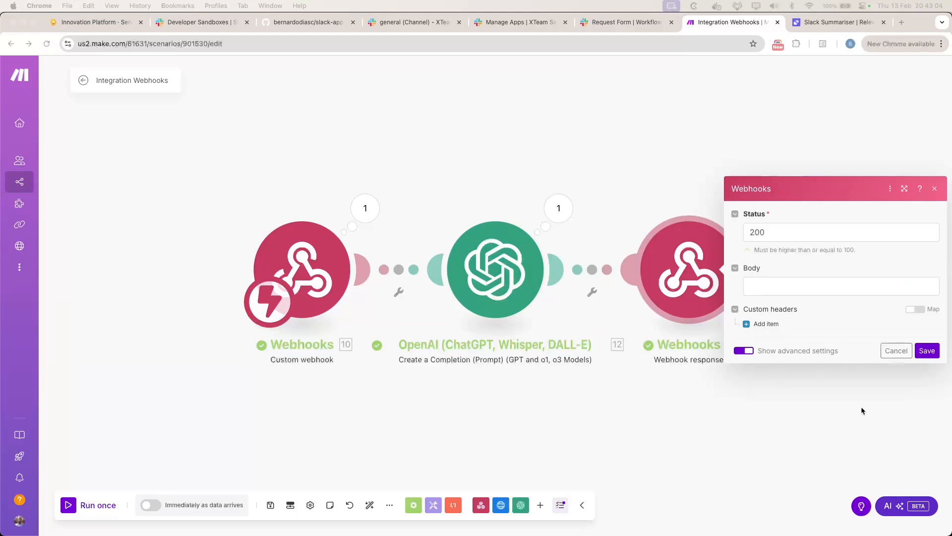
click(753, 289)
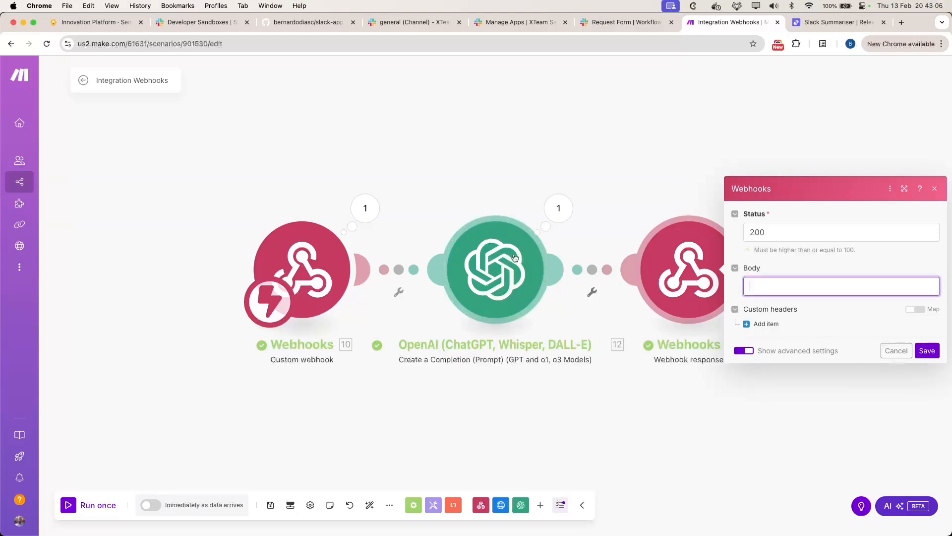
click(559, 207)
click(826, 314)
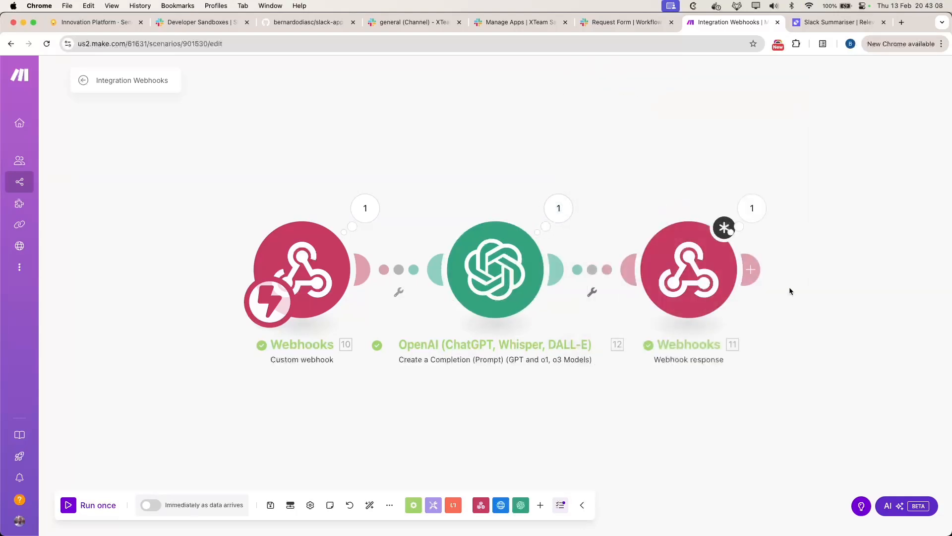
click(750, 268)
click(664, 352)
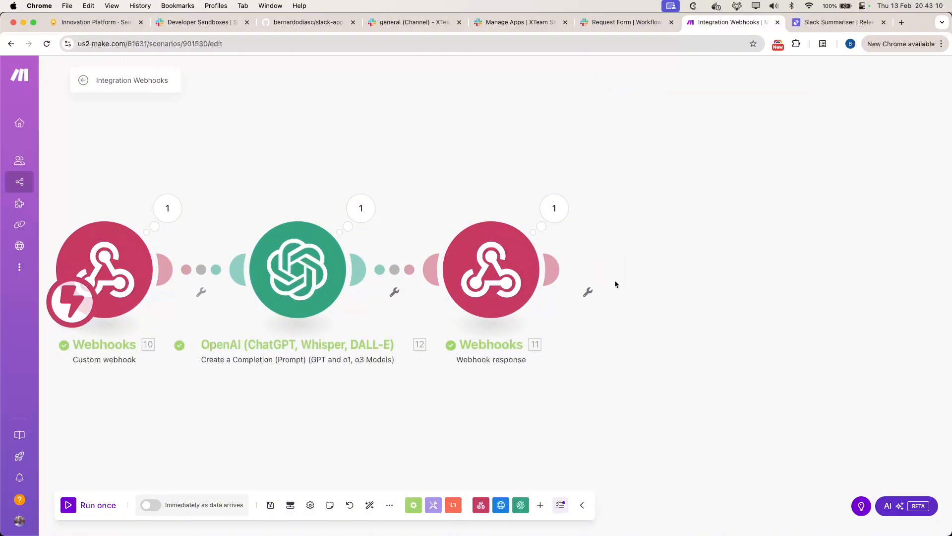
Step: Map the OpenAI choice's message content into the response body, save, auto-align, and run once
click(498, 279)
click(614, 290)
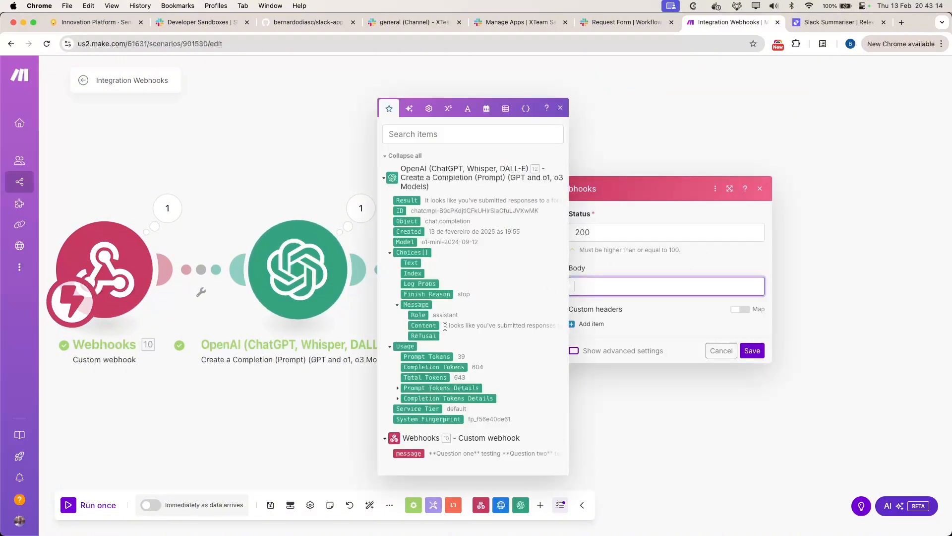
click(424, 326)
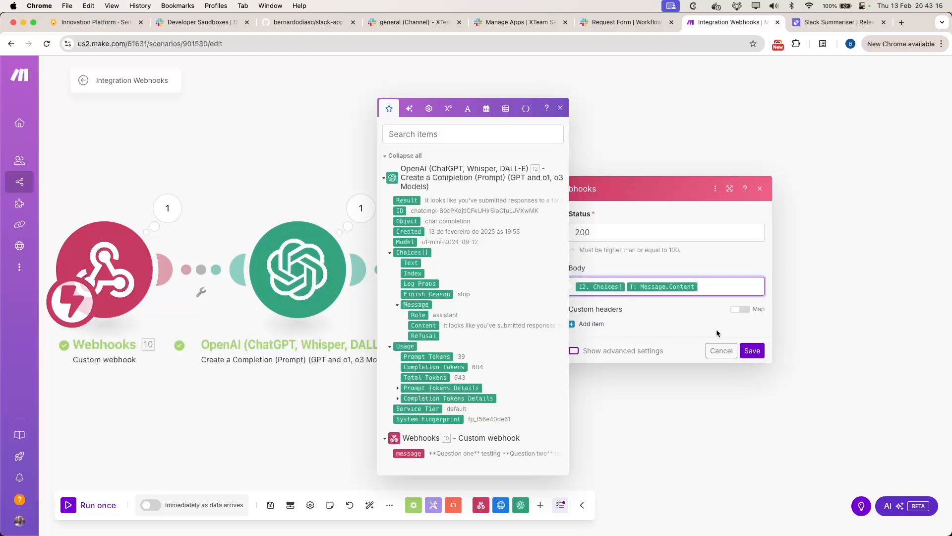
click(752, 351)
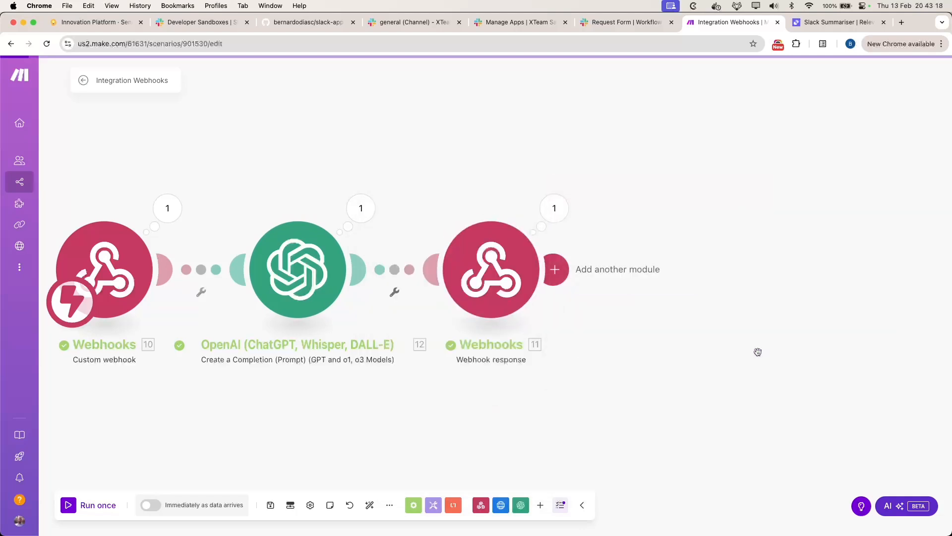
click(370, 505)
click(69, 505)
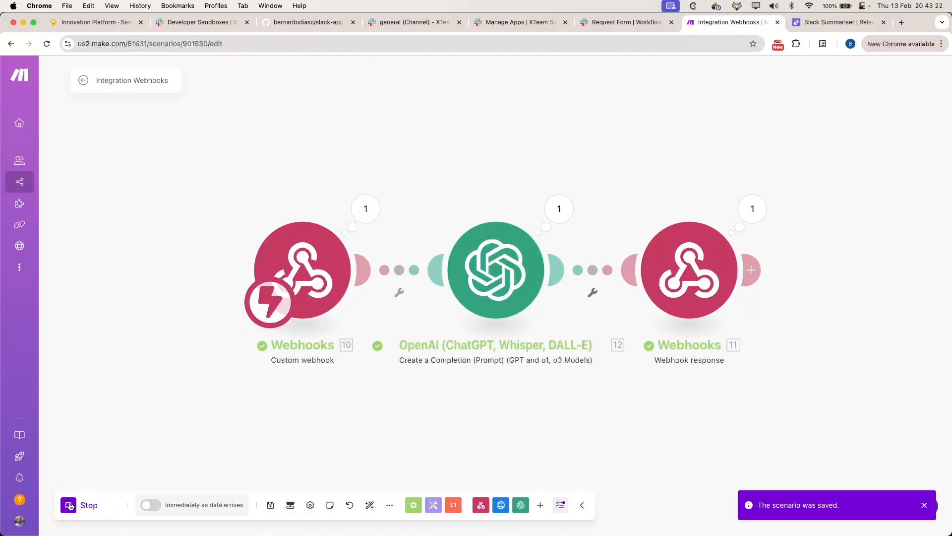
Step: In #general, fill both Request Form questions with 'testing' and submit the form
click(412, 22)
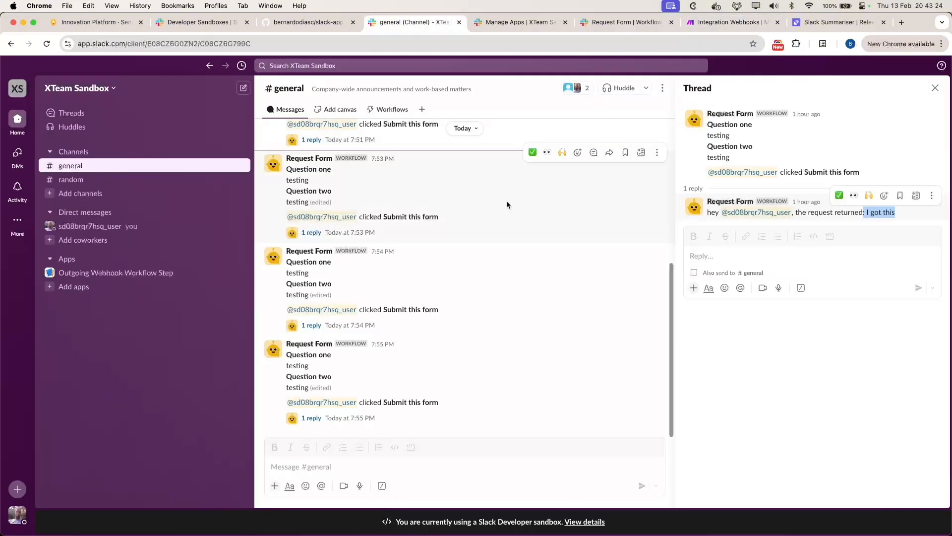
click(411, 113)
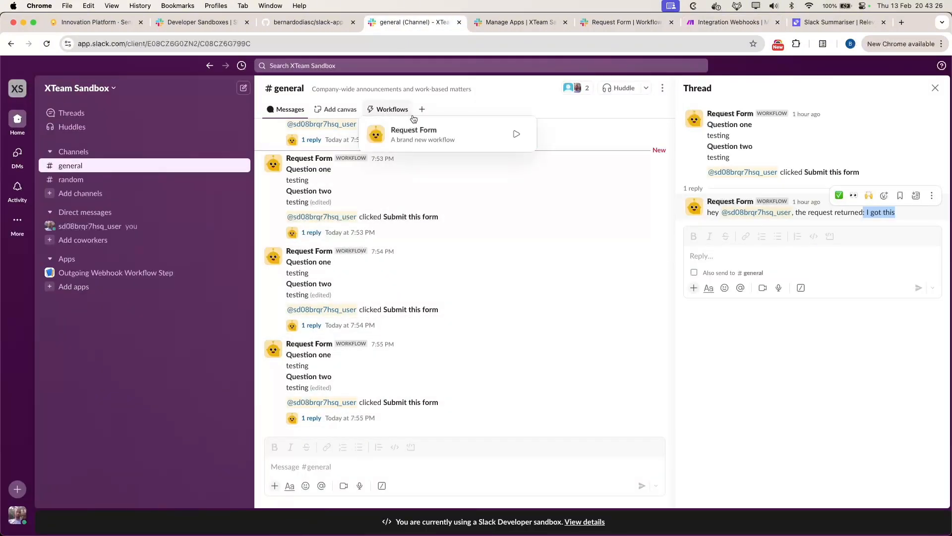
click(516, 134)
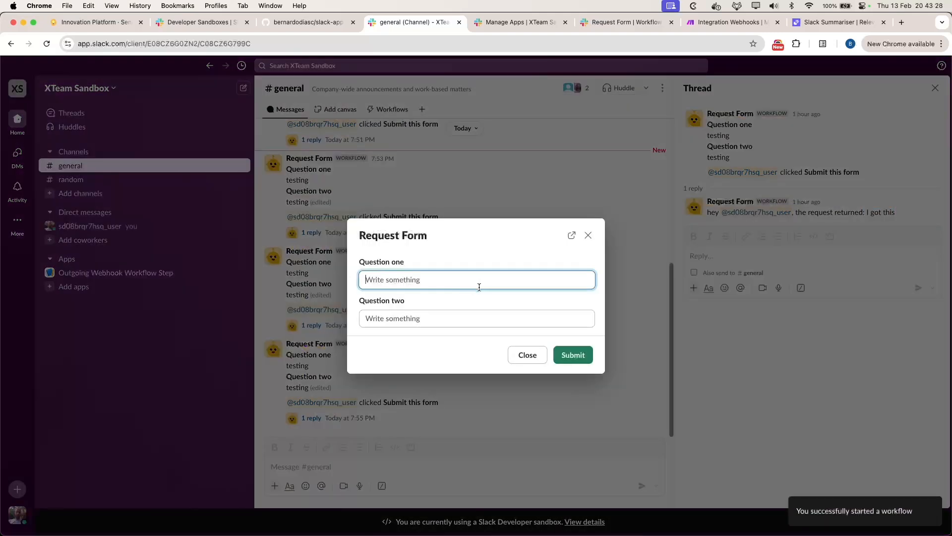
text(testing)
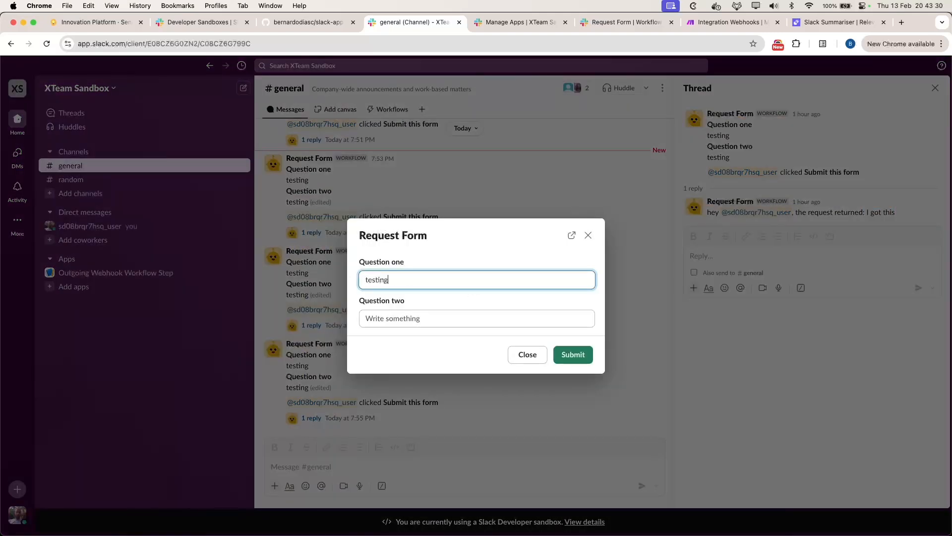
key(Tab)
text(tes)
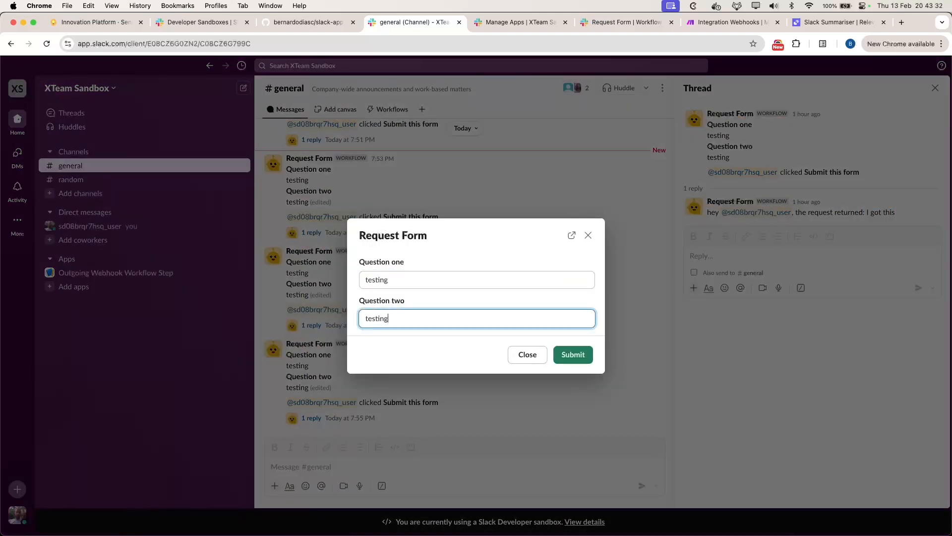
click(574, 354)
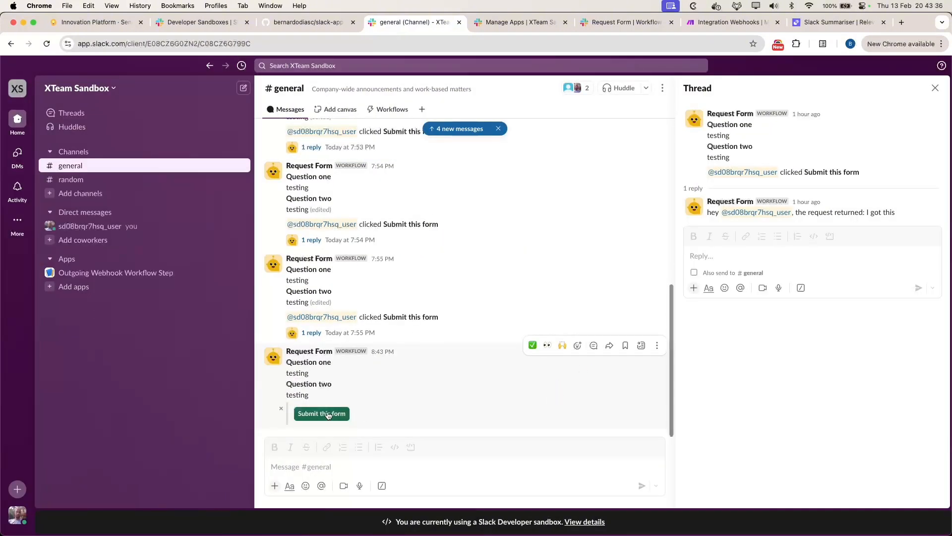
Step: Send the posted 8:43 answers to the webhook, open its thread, and watch the Make run
click(320, 413)
click(594, 355)
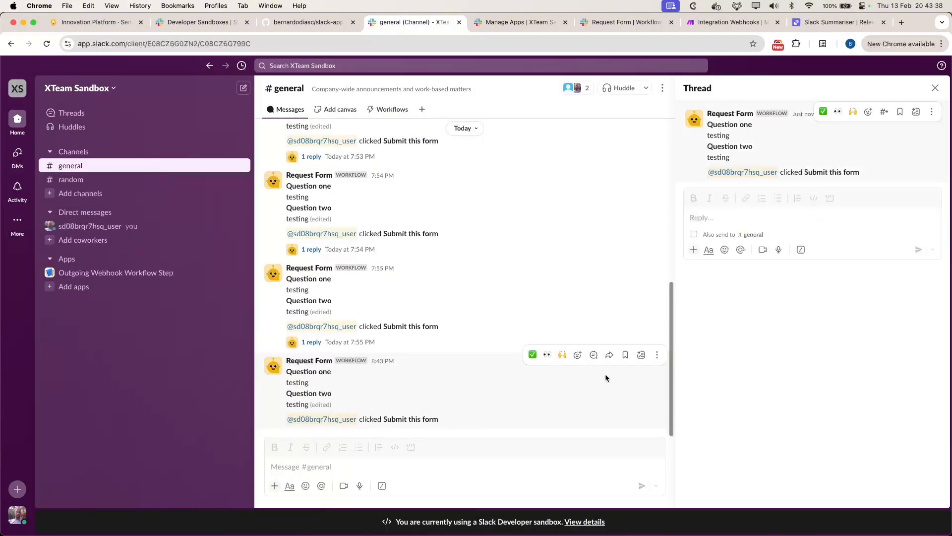
click(731, 25)
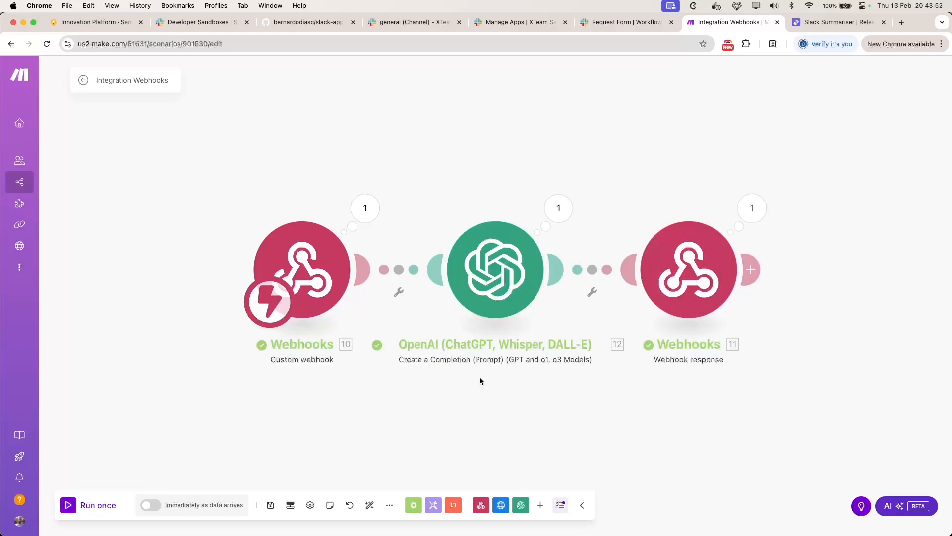
Step: Confirm the Webhook response body carries ChatGPT's long reply about the testing form, then return to Slack
click(752, 208)
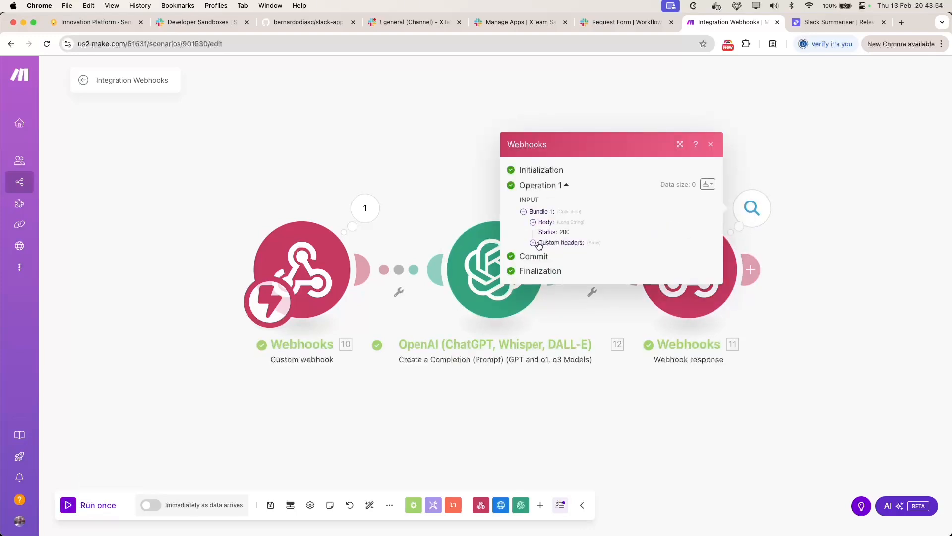
click(532, 222)
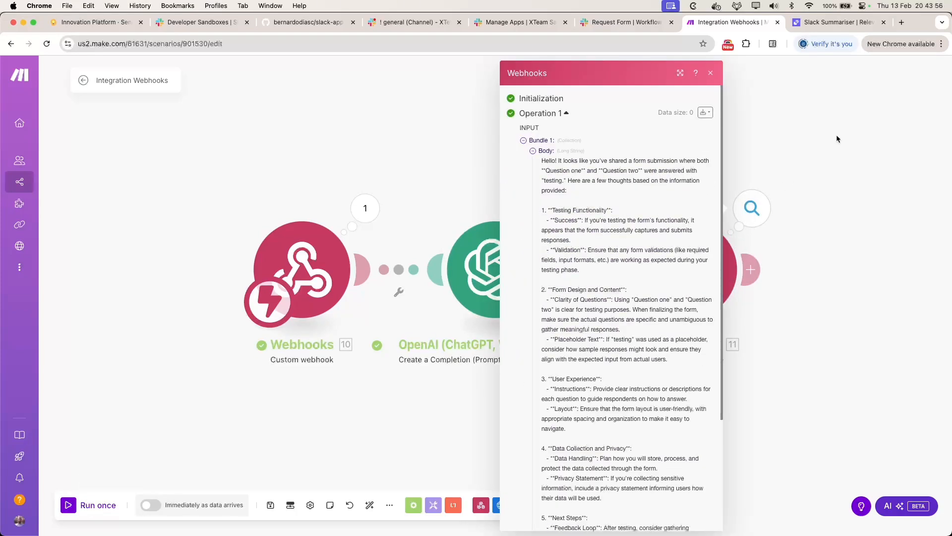
click(840, 149)
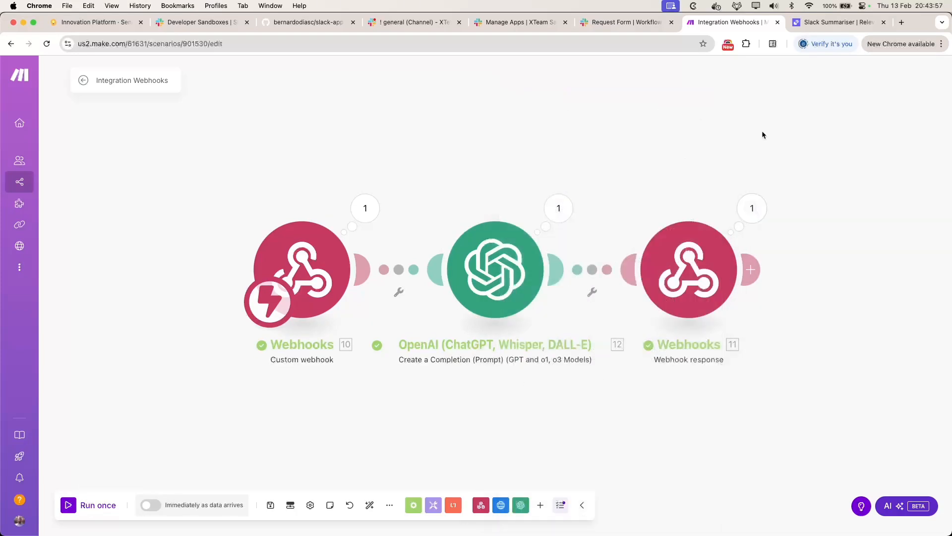
click(403, 23)
Step: Scroll through ChatGPT's five-point feedback reply in the Thread panel
scroll(786, 236, up, 2)
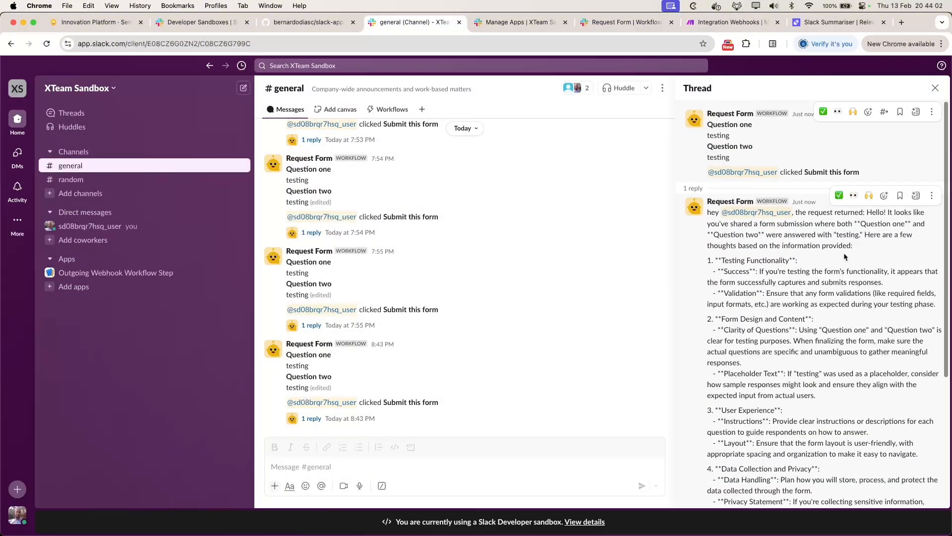
scroll(759, 419, down, 5)
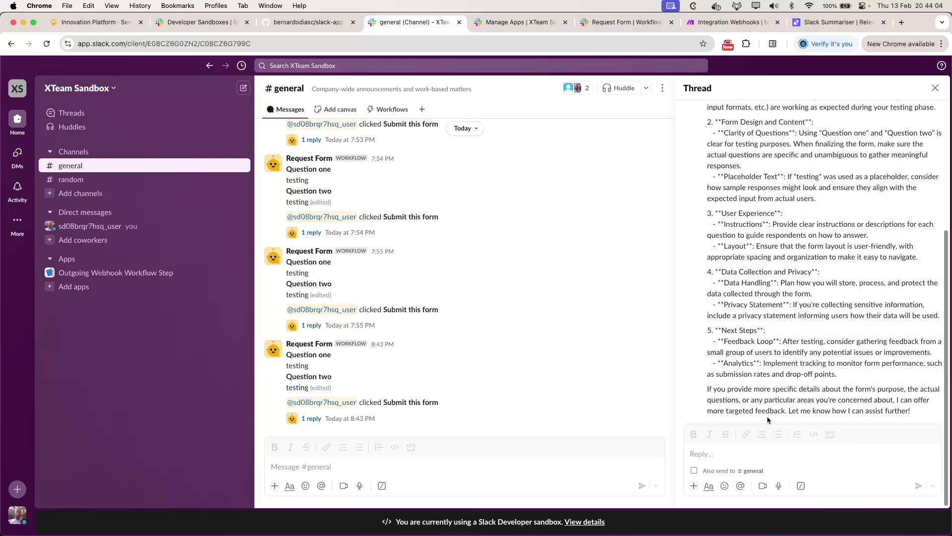
scroll(769, 422, up, 5)
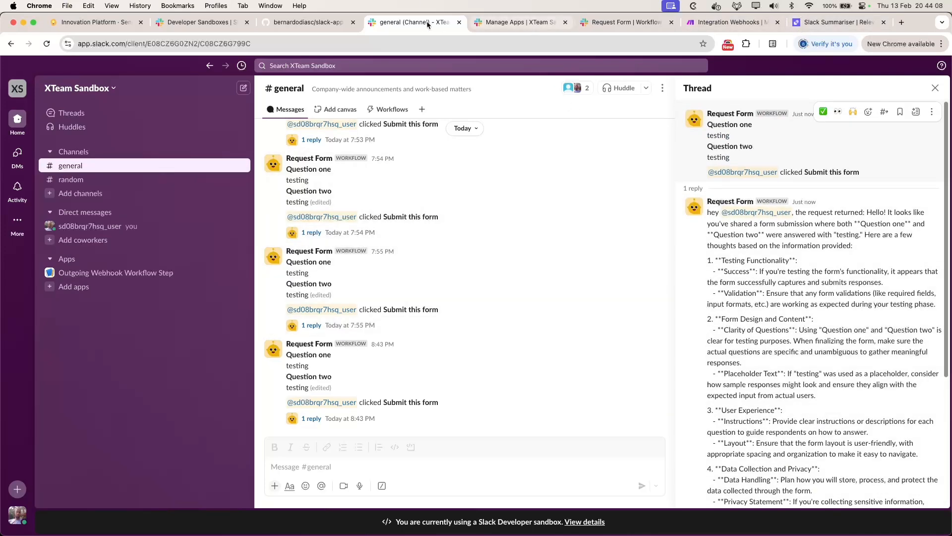
Step: Open the Slack Summariser agent in Relevance AI for editing
click(746, 23)
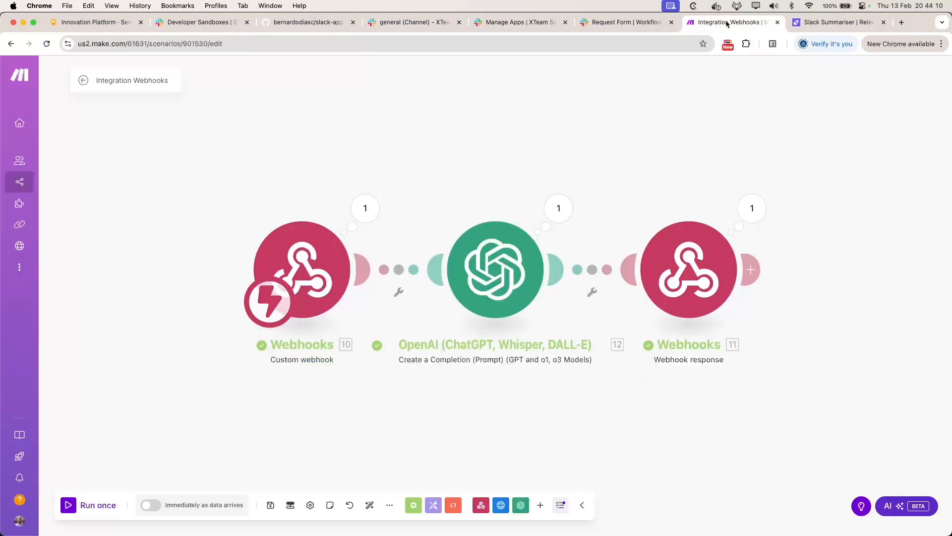
click(417, 21)
click(808, 22)
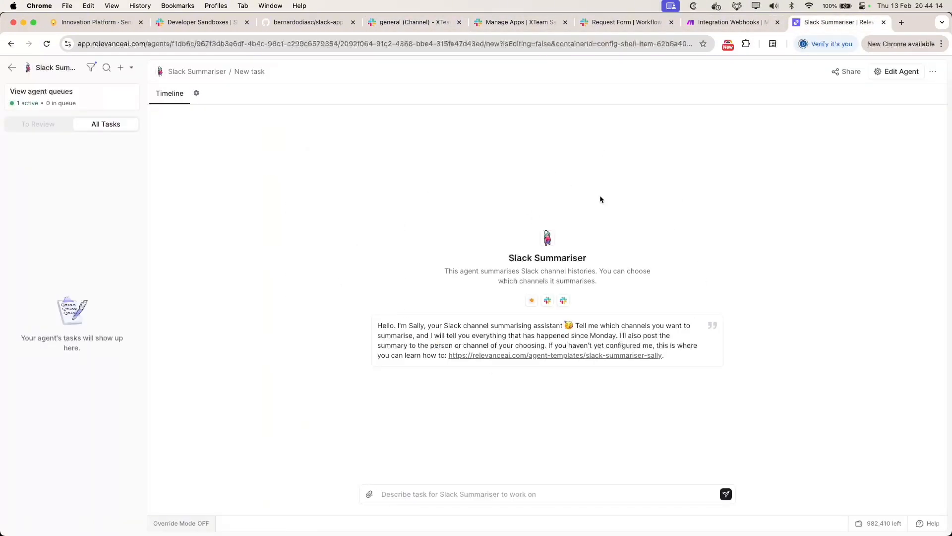
click(901, 72)
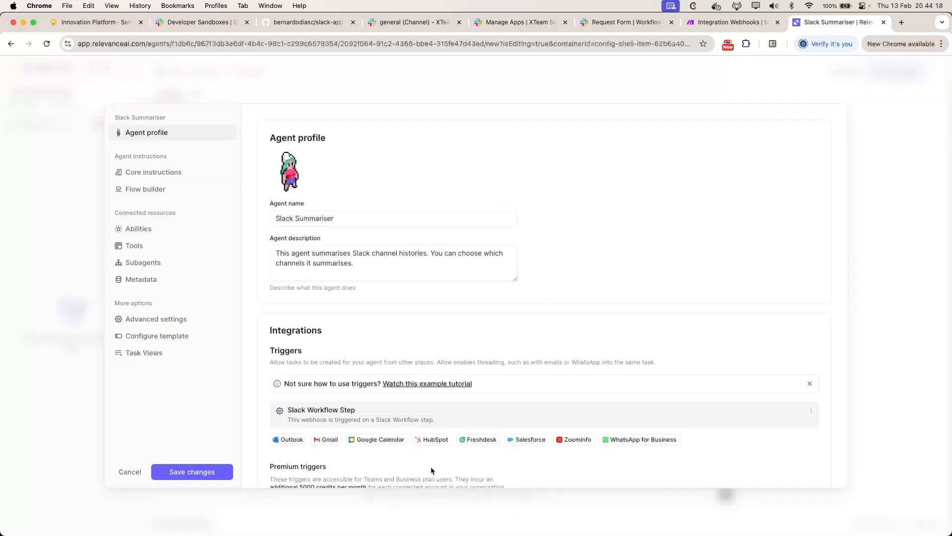
scroll(437, 430, down, 3)
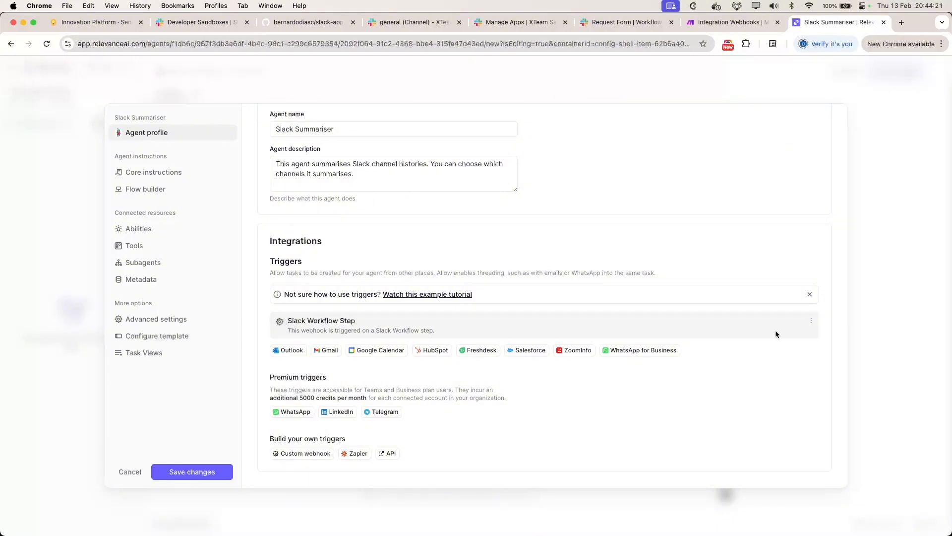
Step: Edit the Slack Workflow Step trigger and copy its webhook URL
click(812, 321)
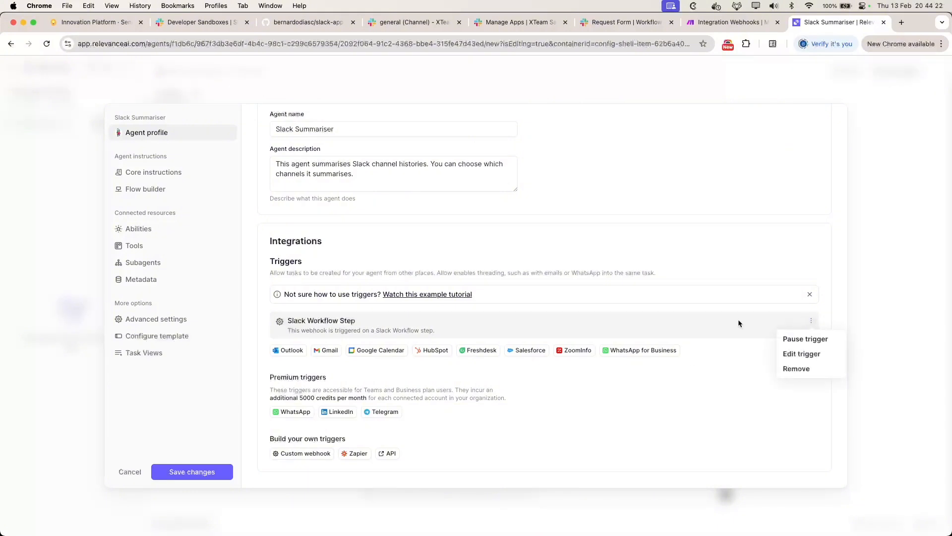
click(801, 356)
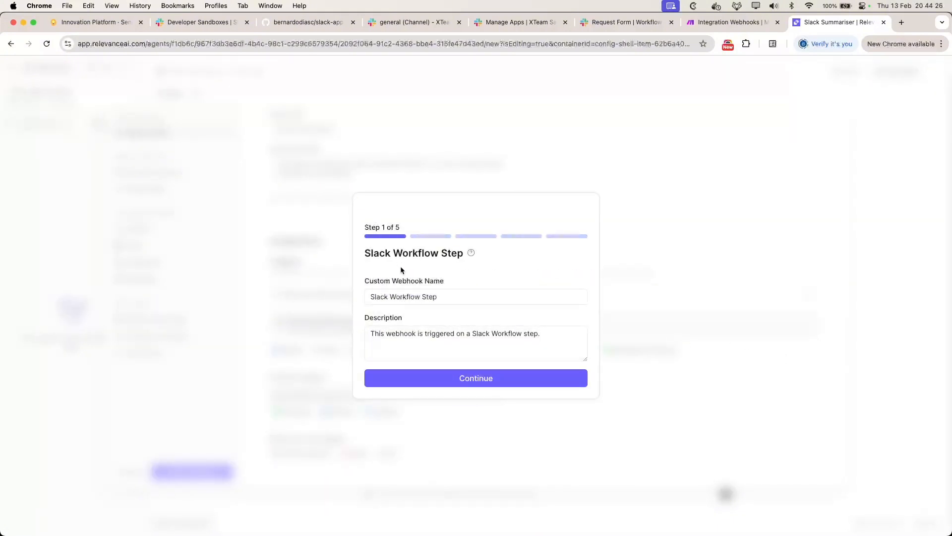
click(469, 375)
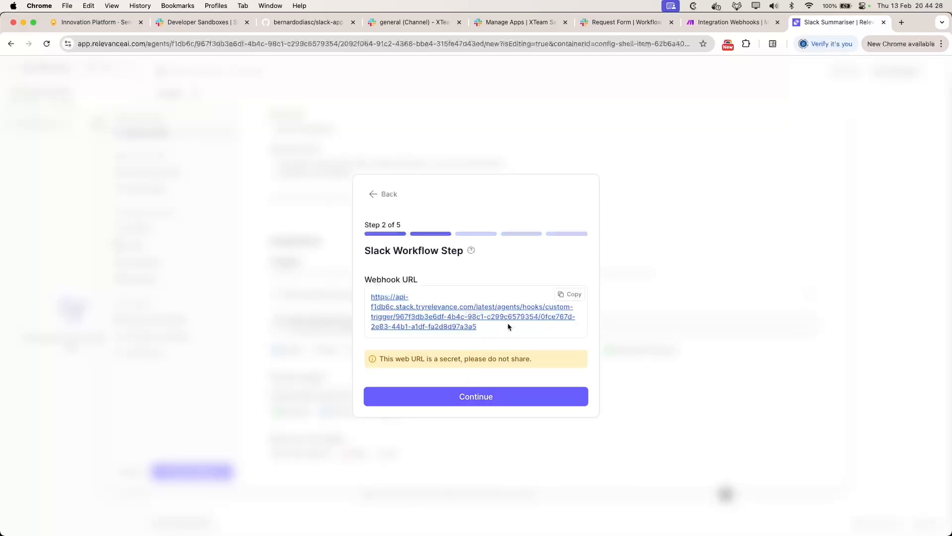
click(570, 294)
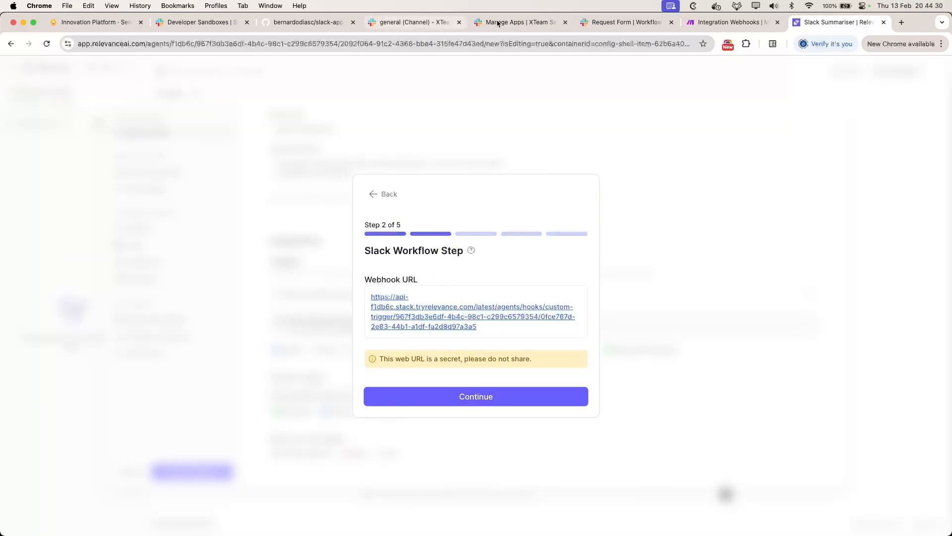
Step: Check the Outgoing Webhook step in Slack's Request Form workflow, then return to Relevance AI
click(592, 25)
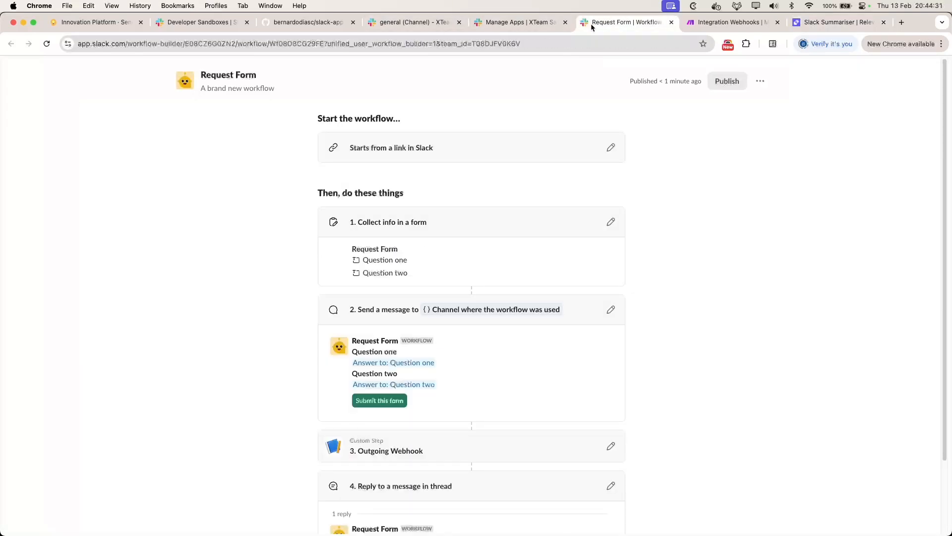
click(611, 445)
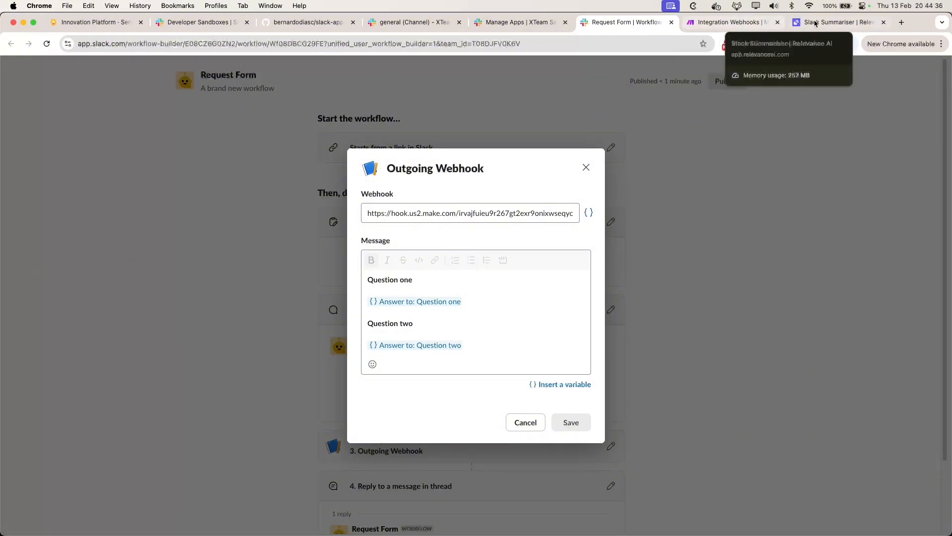
click(838, 22)
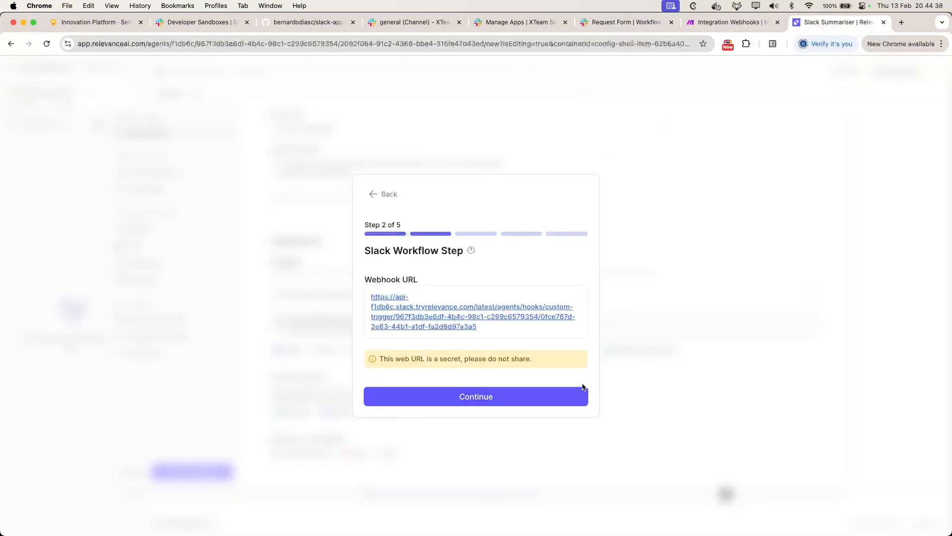
Step: Review the trigger's message template step, then close the trigger setup and agent editor
click(542, 397)
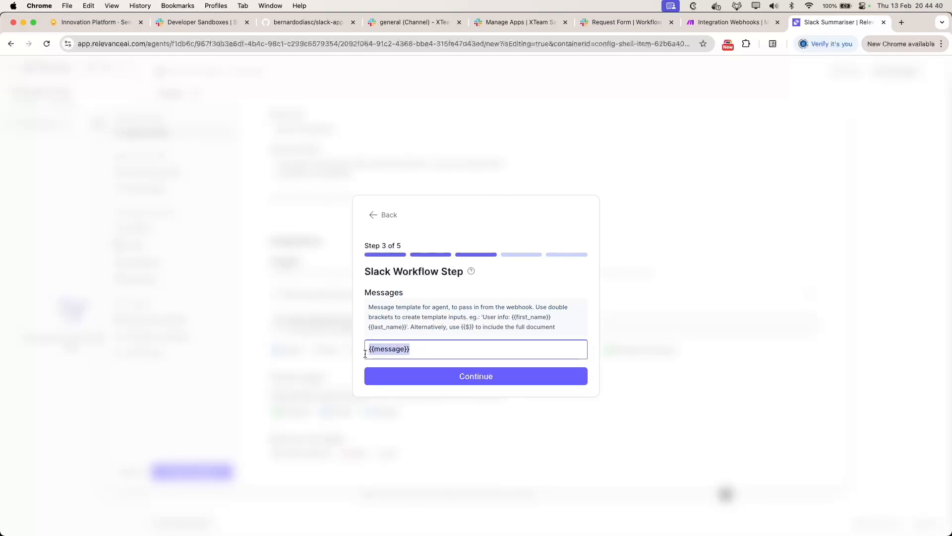
double_click(391, 350)
click(429, 349)
key(Return)
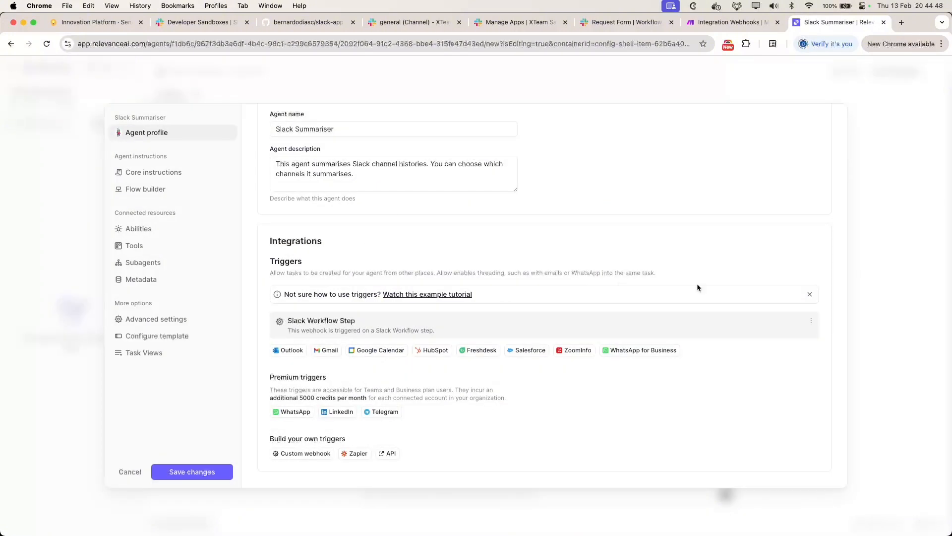
click(853, 145)
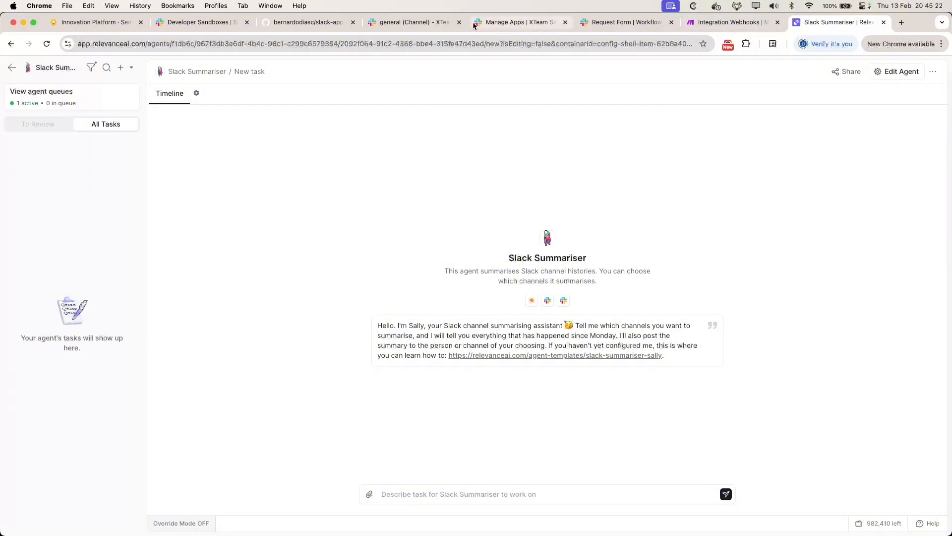
Step: Return to Slack #general and widen the Thread panel to read ChatGPT's reply
click(414, 22)
scroll(786, 341, down, 5)
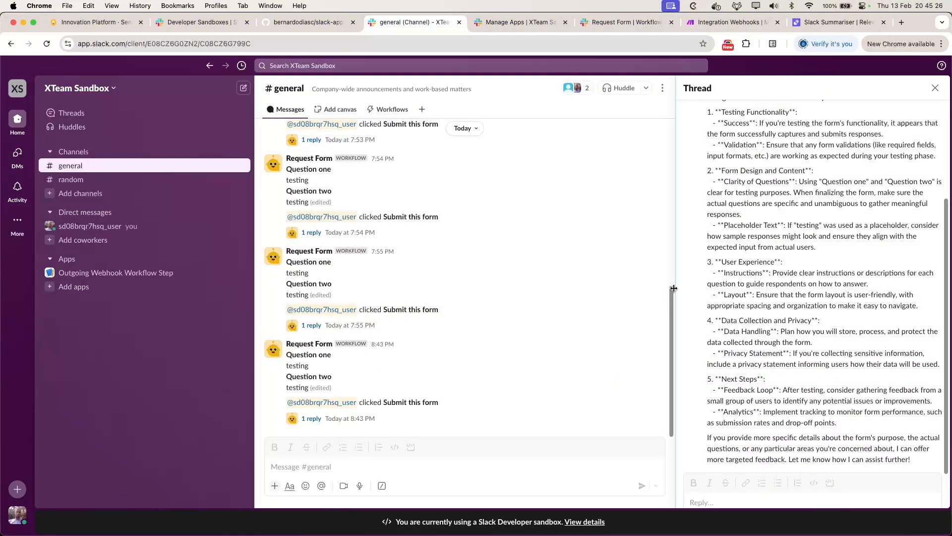
drag(675, 295, 531, 295)
scroll(670, 301, up, 4)
scroll(680, 314, down, 4)
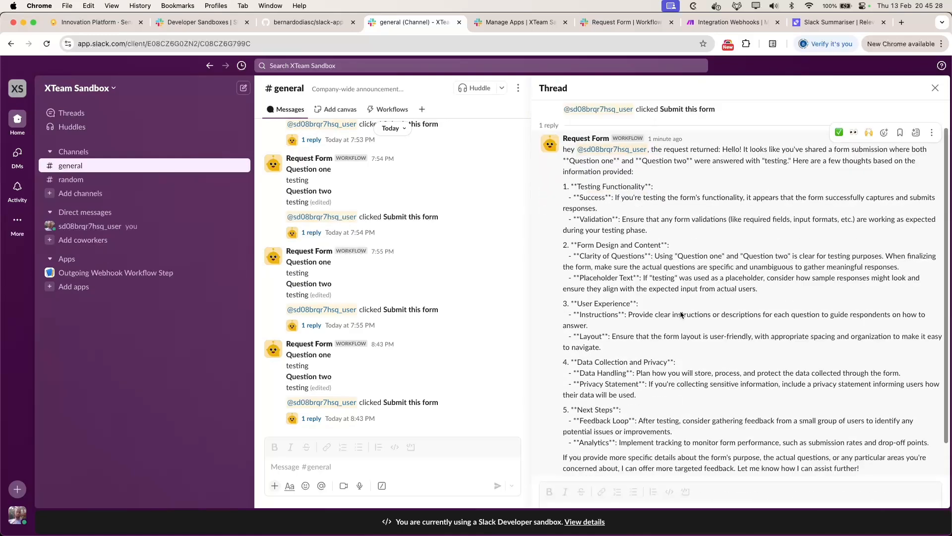